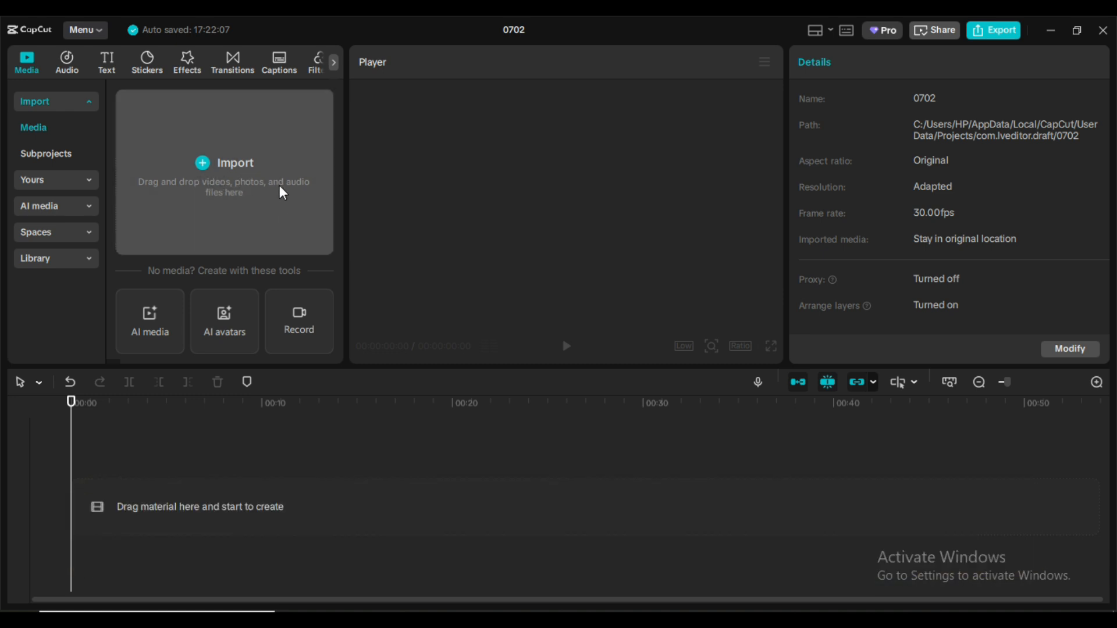
- Import the HD Panda12, Meta AI and Meta AI_2 clips and place all three in sequence on the main track from 00:00
click(242, 179)
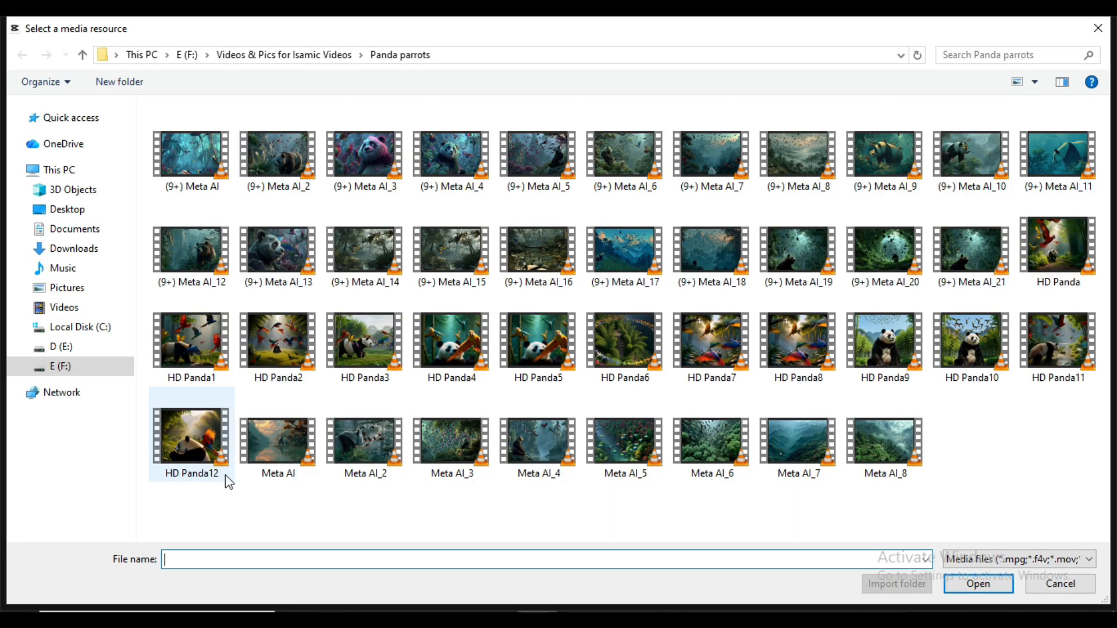
drag(173, 489, 364, 442)
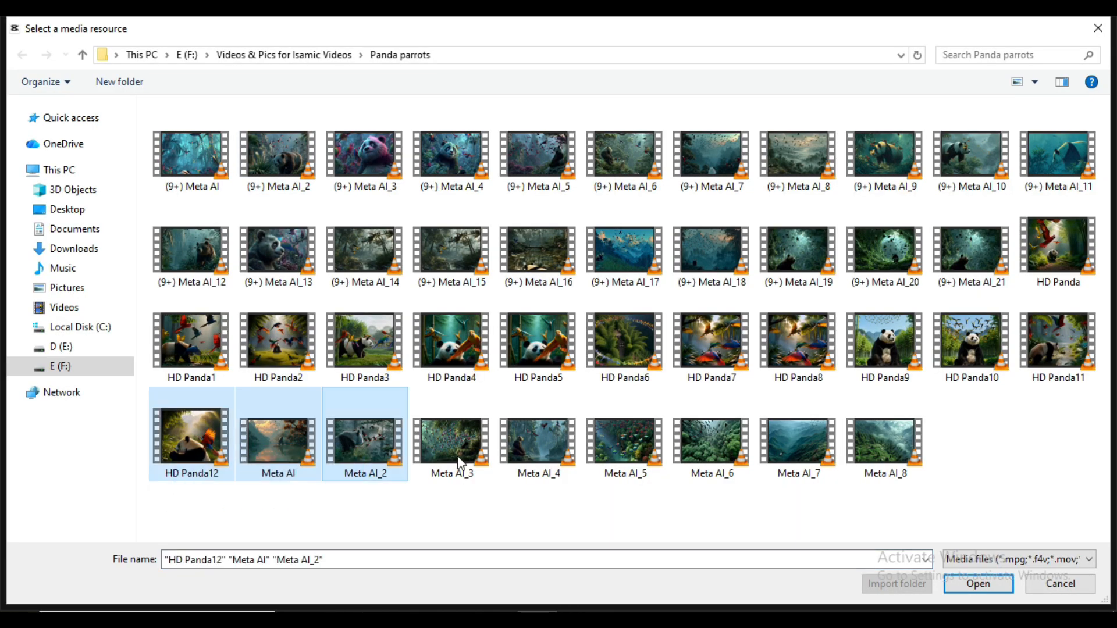
click(973, 585)
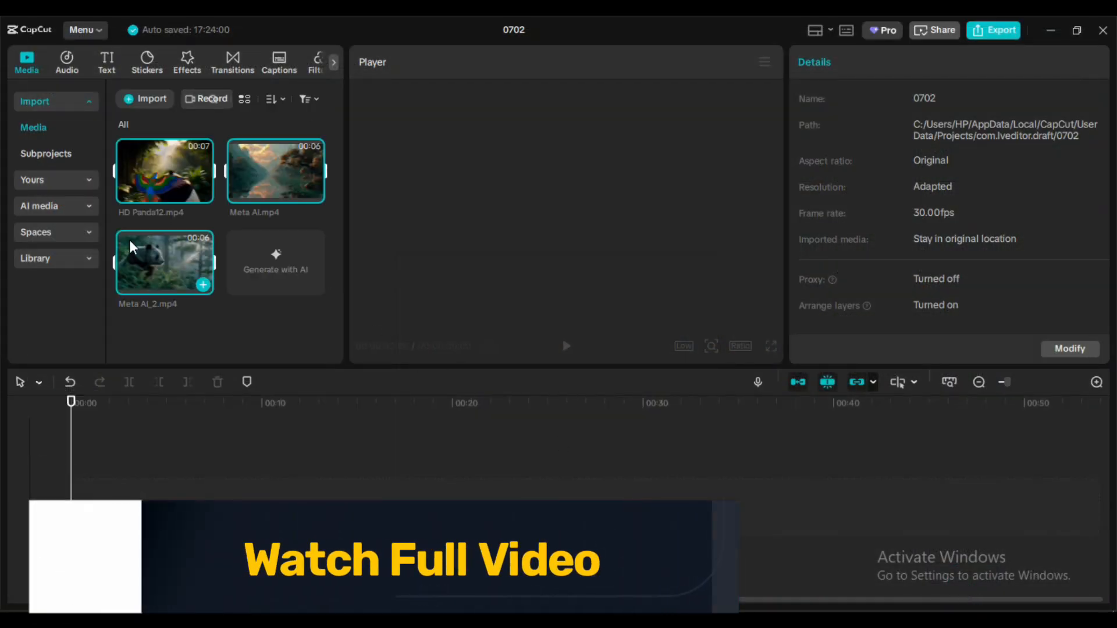
drag(144, 165, 145, 504)
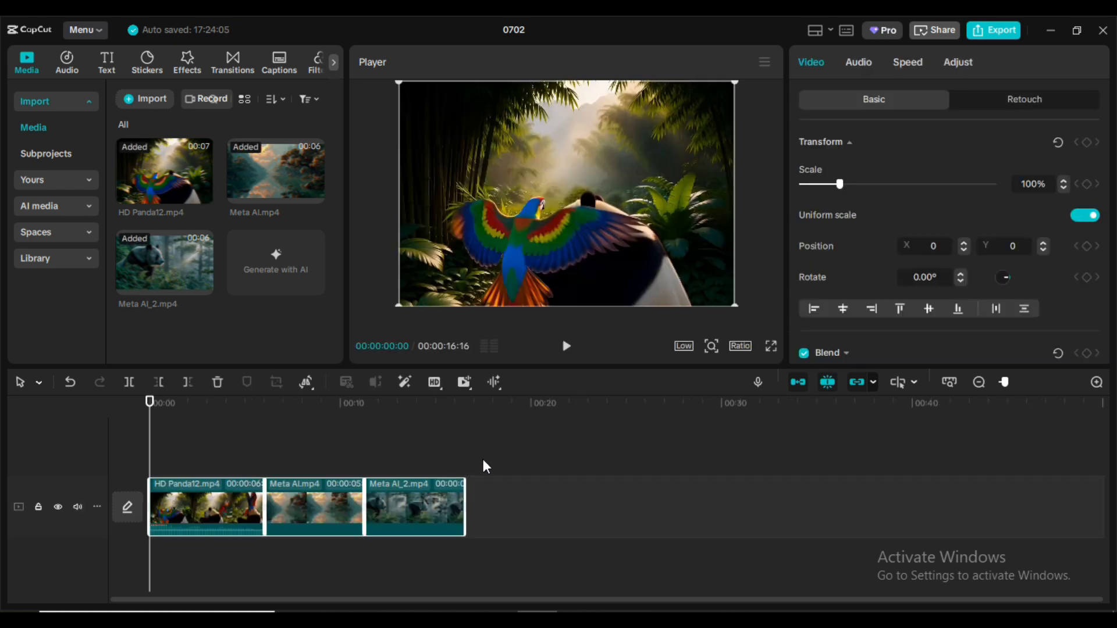
- View the project's cover selection and close it without choosing a cover
click(127, 512)
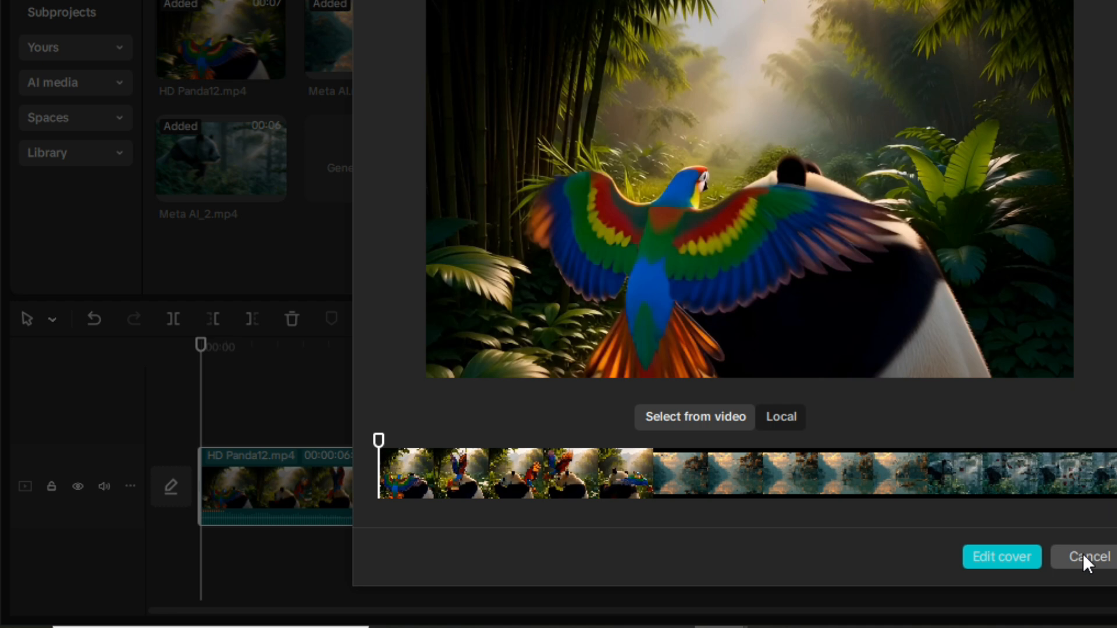
click(1083, 555)
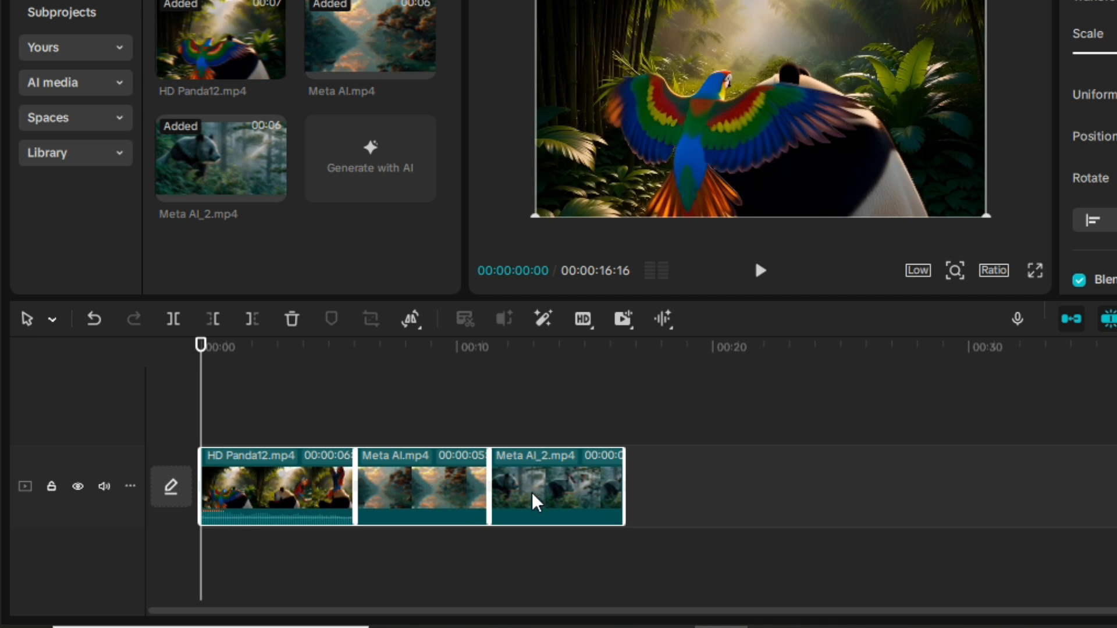
- Try out muting and hiding the main track, restoring its sound and visibility each time
click(104, 487)
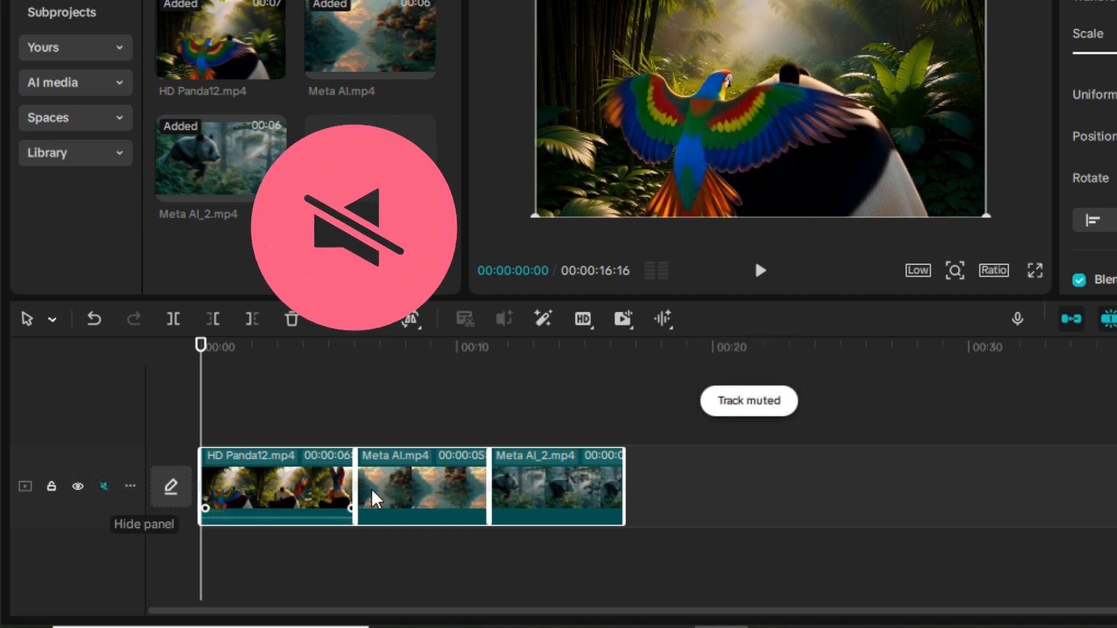
click(104, 486)
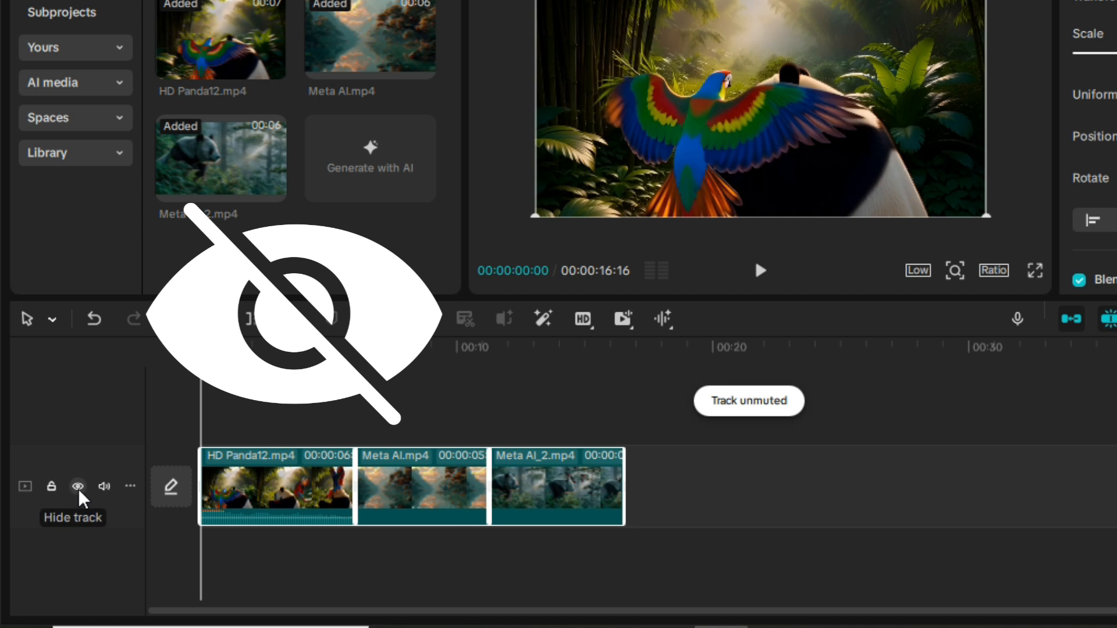
click(79, 488)
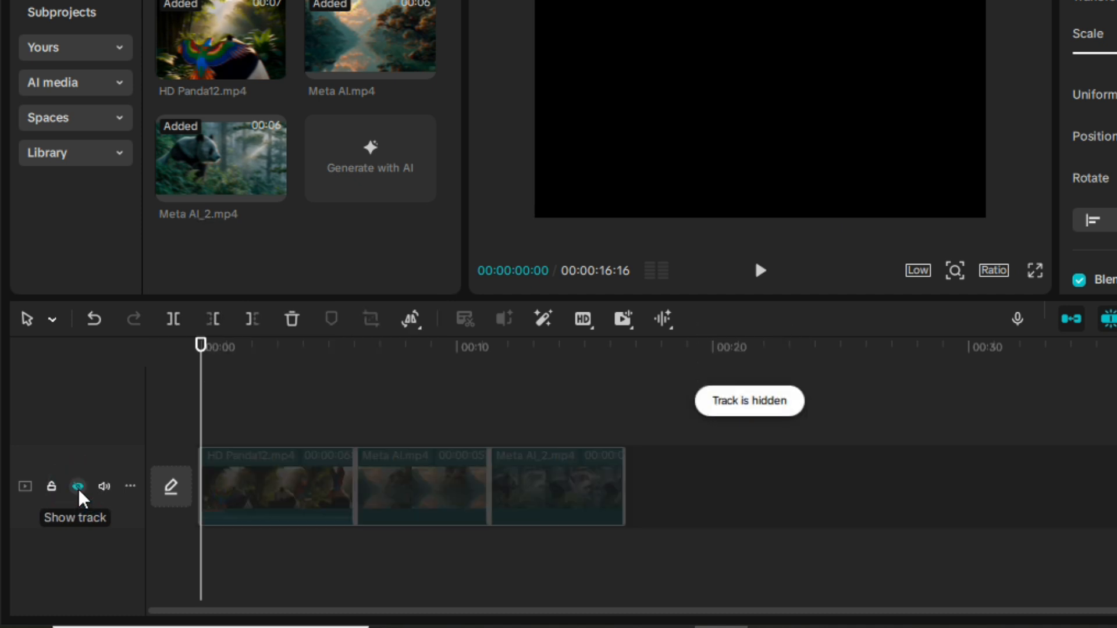
click(80, 491)
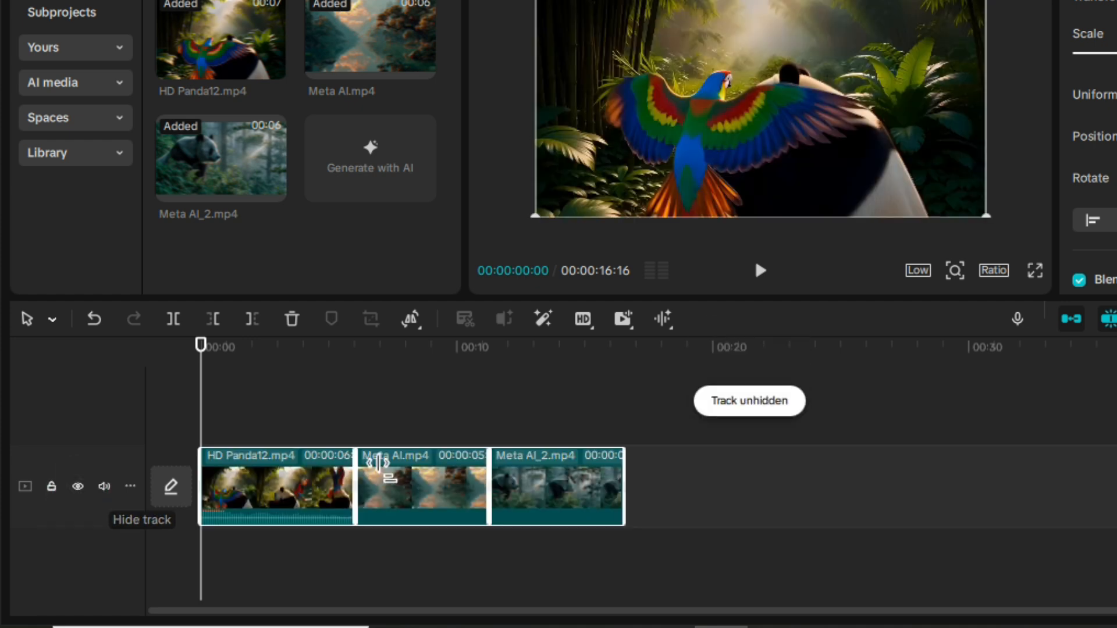
click(81, 492)
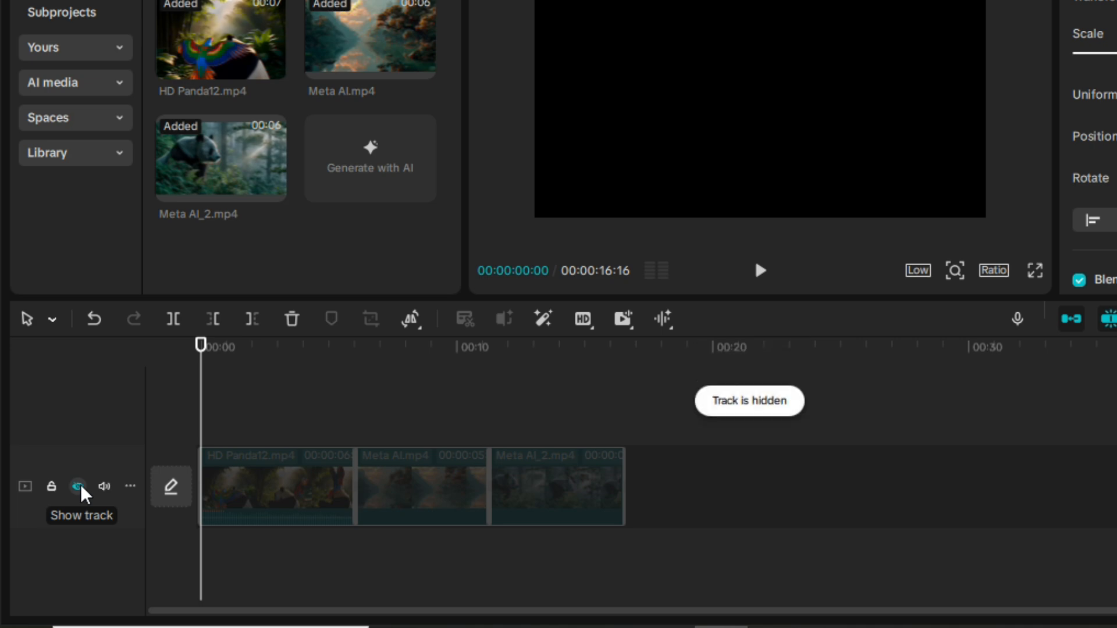
click(78, 488)
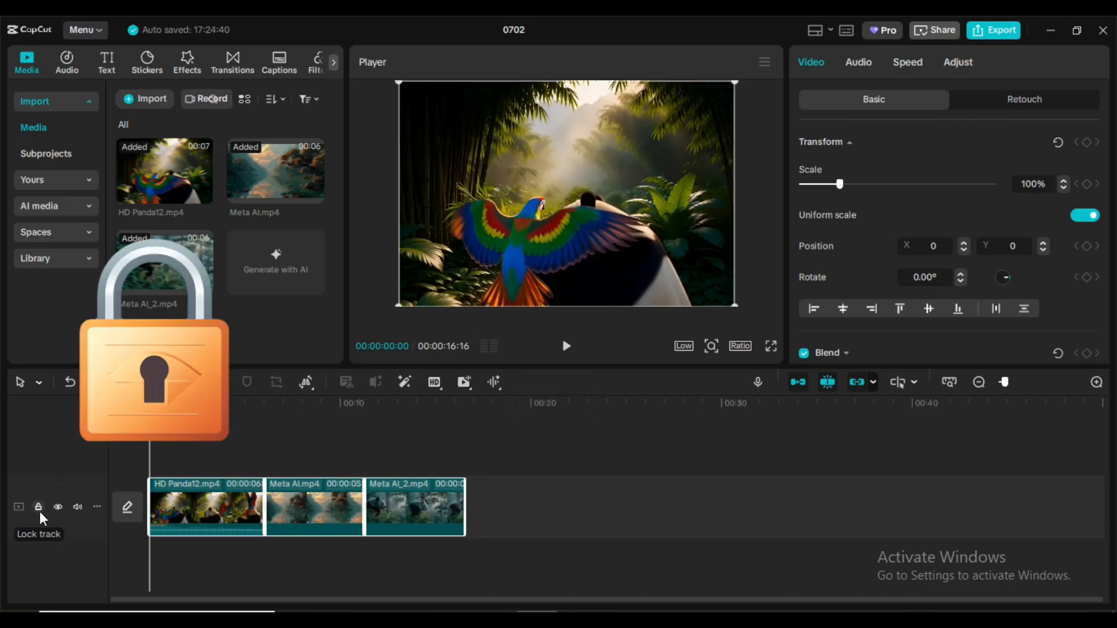
- Lock the main track, try to select its clips, and unlock the track again
click(38, 507)
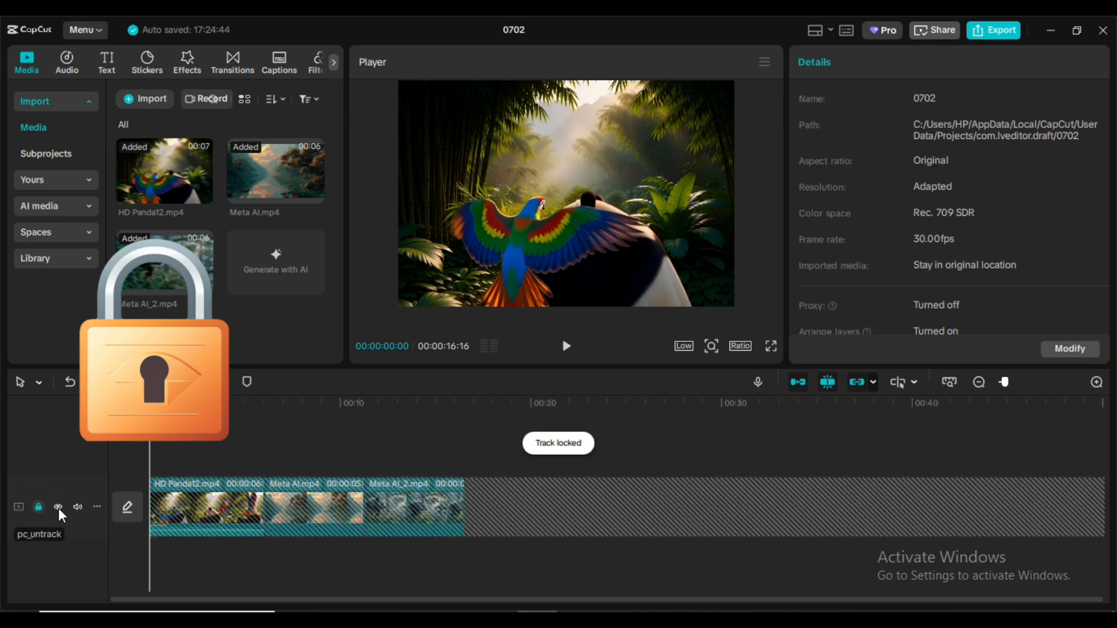
click(673, 515)
click(318, 511)
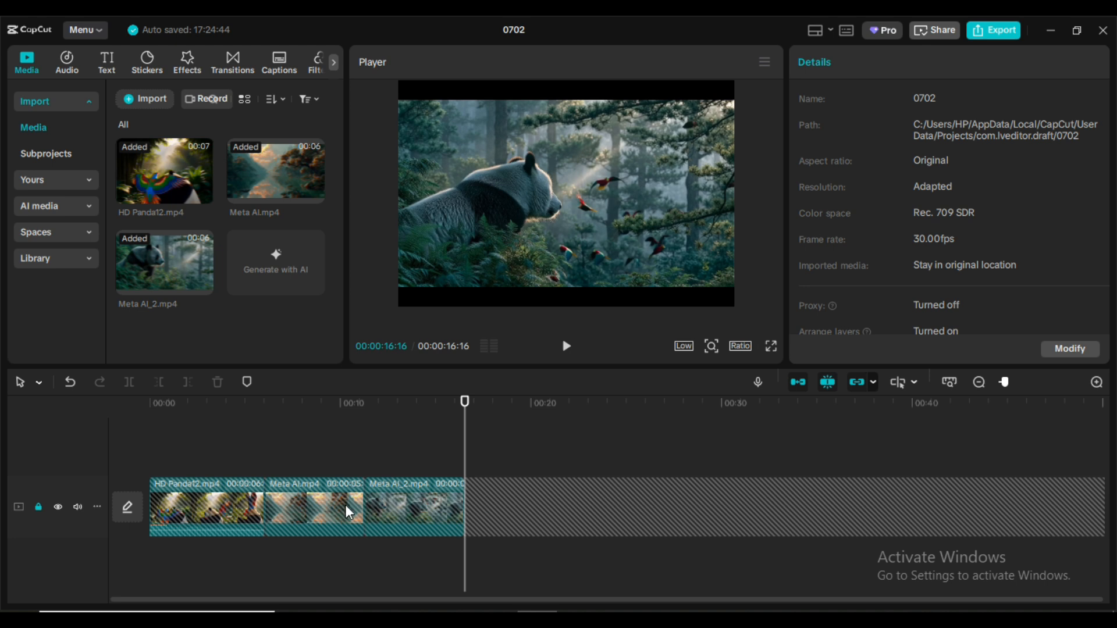
click(38, 507)
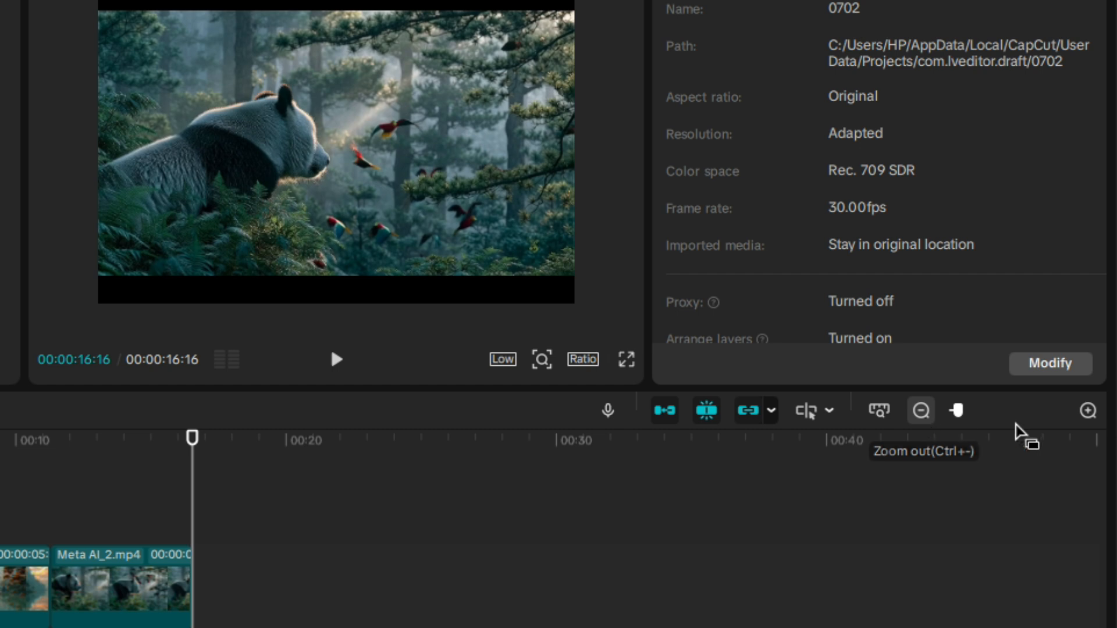
- Move the playhead to 00:00:11:17 near the start of the Meta AI_2 clip and scale the timeline to show all clips
click(1092, 418)
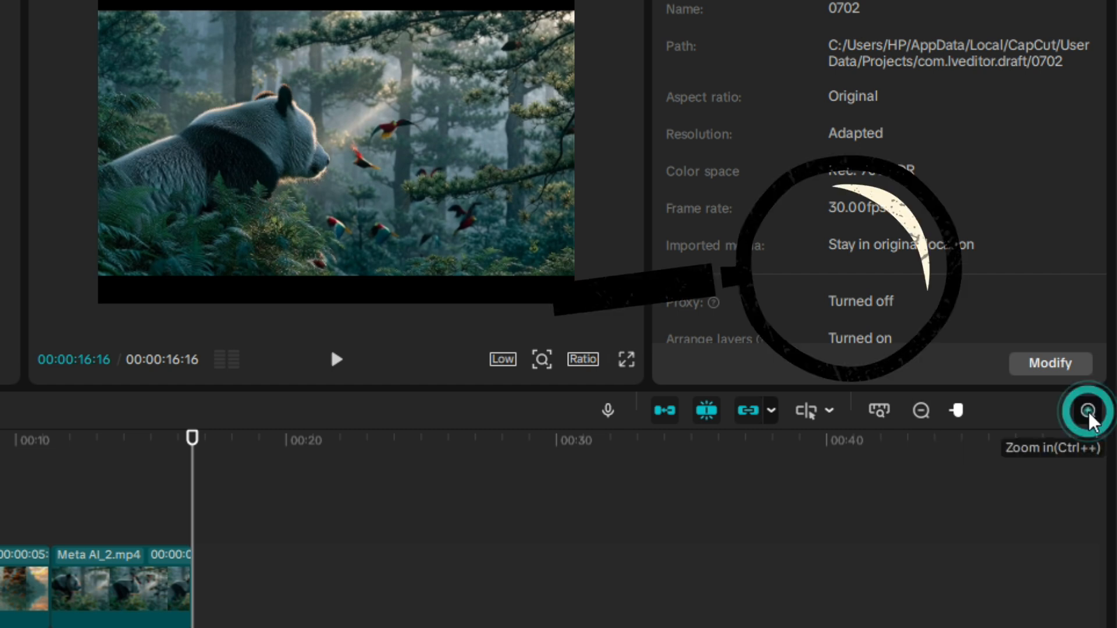
click(1092, 418)
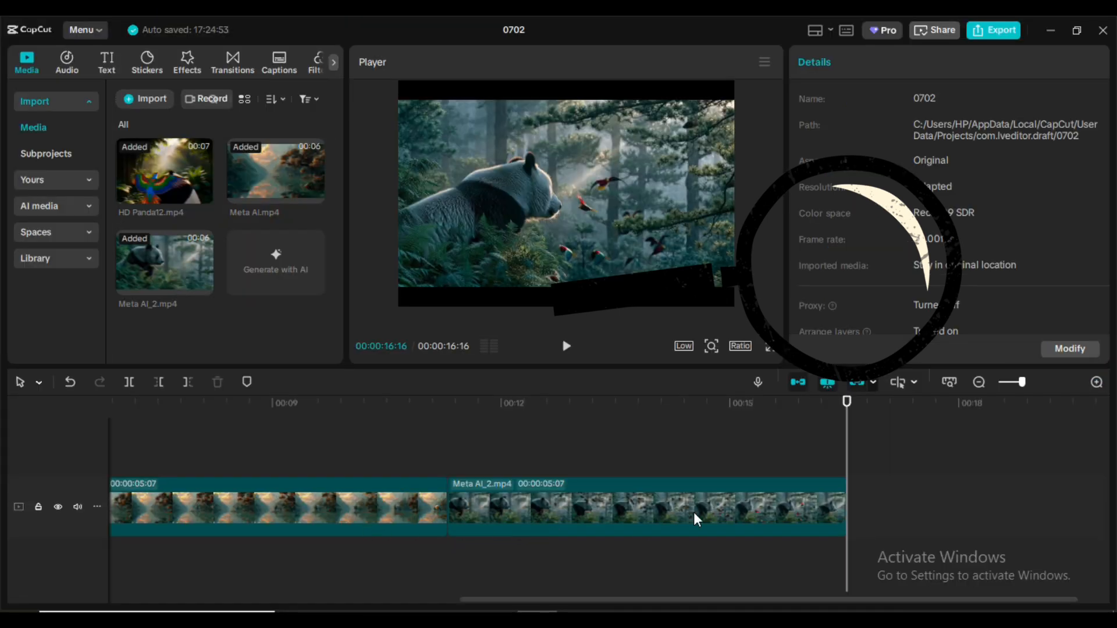
drag(847, 402, 468, 478)
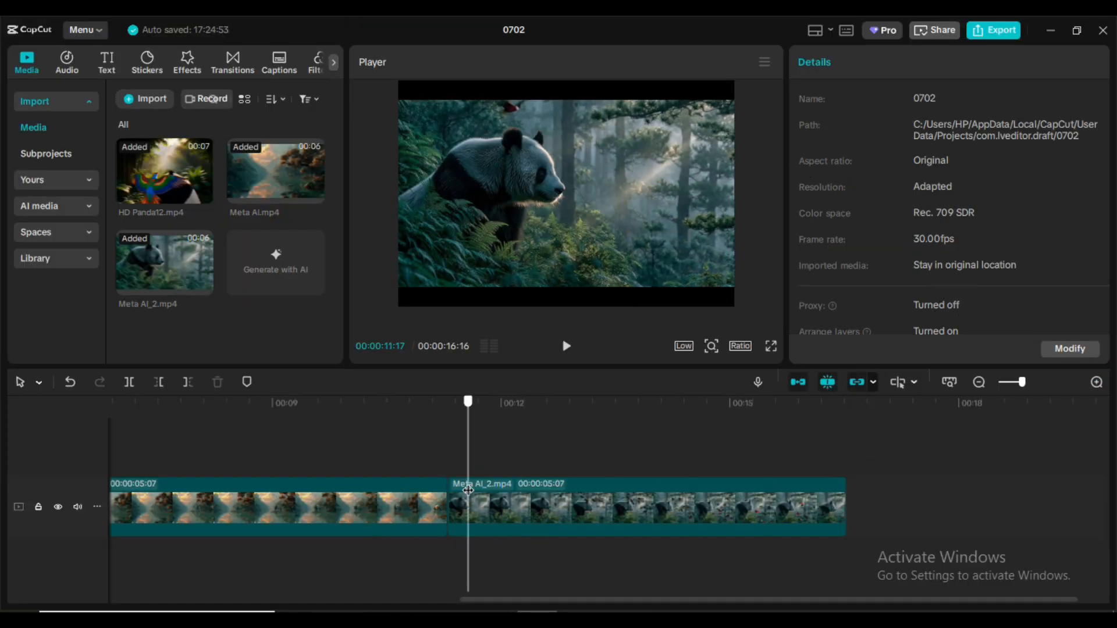
click(979, 384)
click(980, 383)
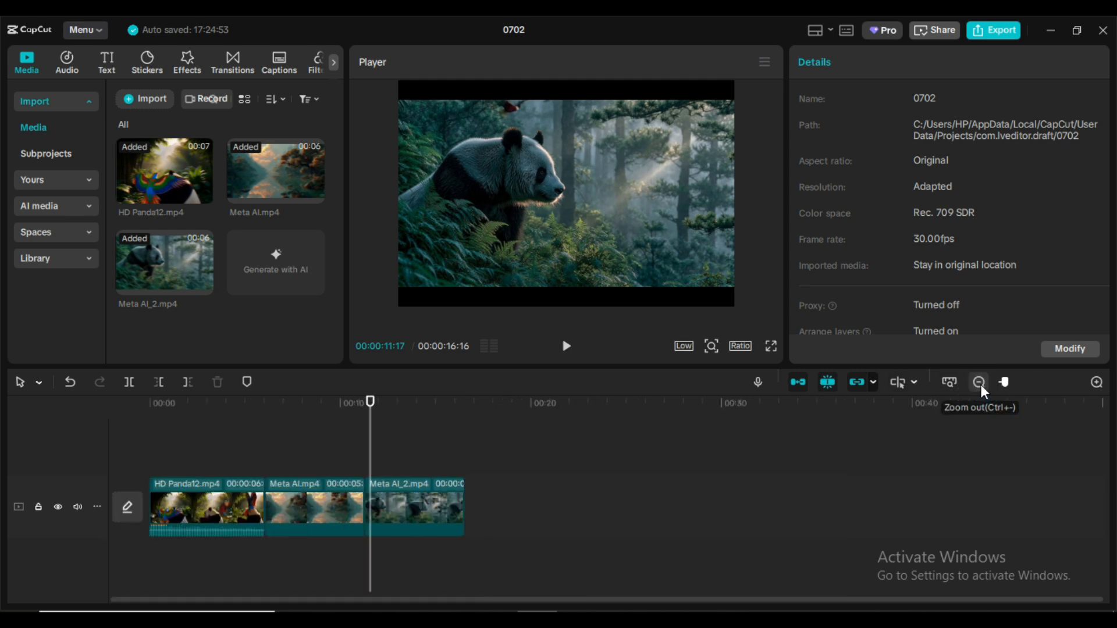
drag(1007, 382, 1017, 385)
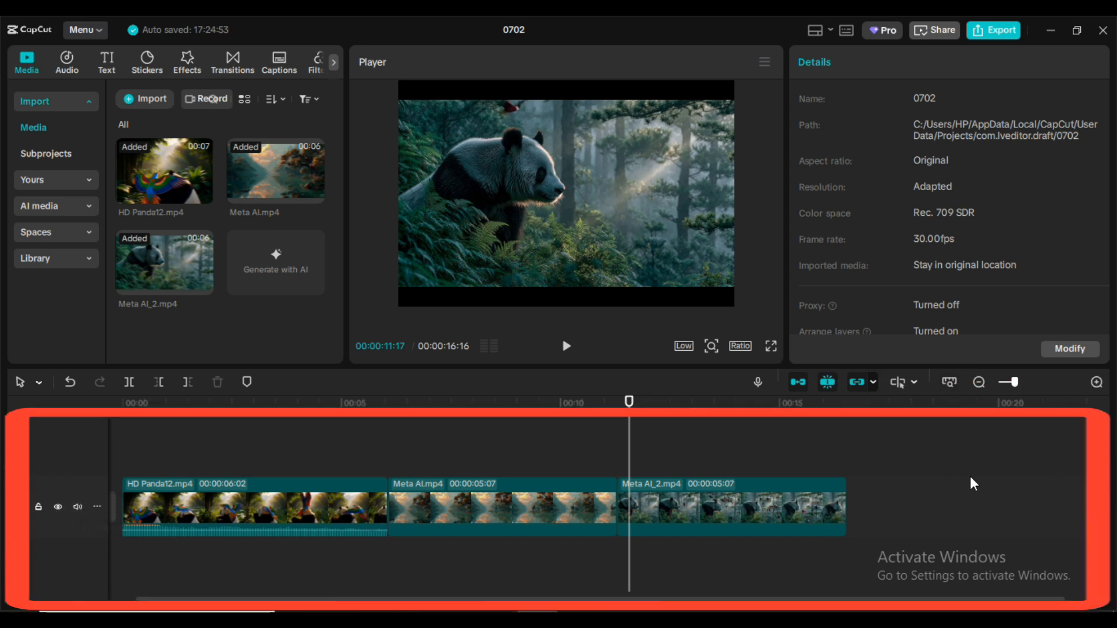
click(947, 379)
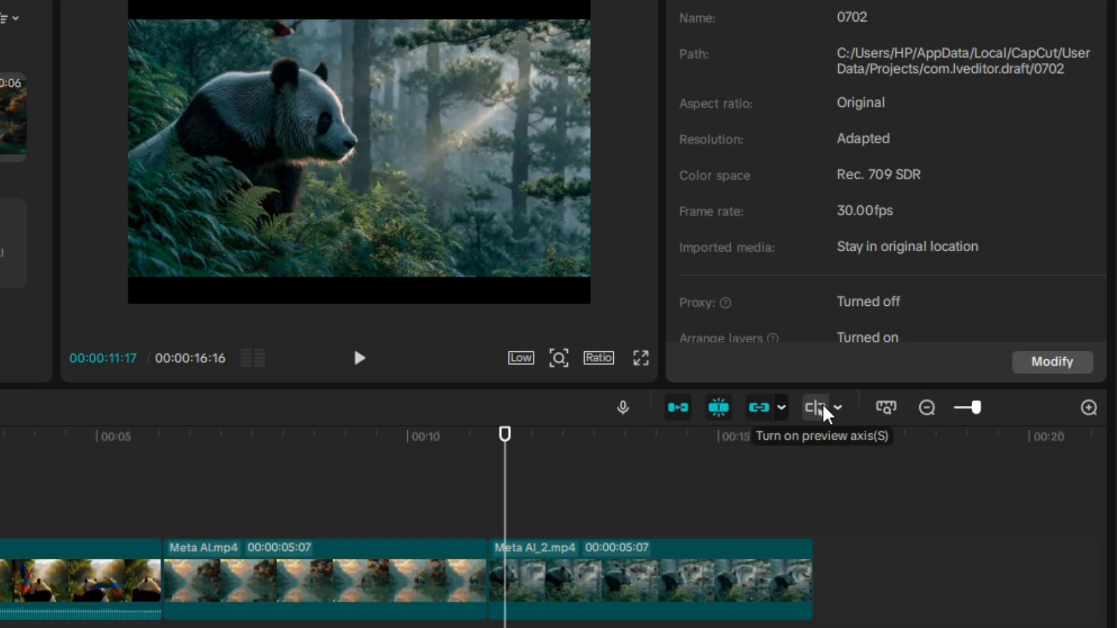
- Try the preview axis by skimming over the Meta AI and Meta AI_2 clips, and leave it turned off
click(817, 409)
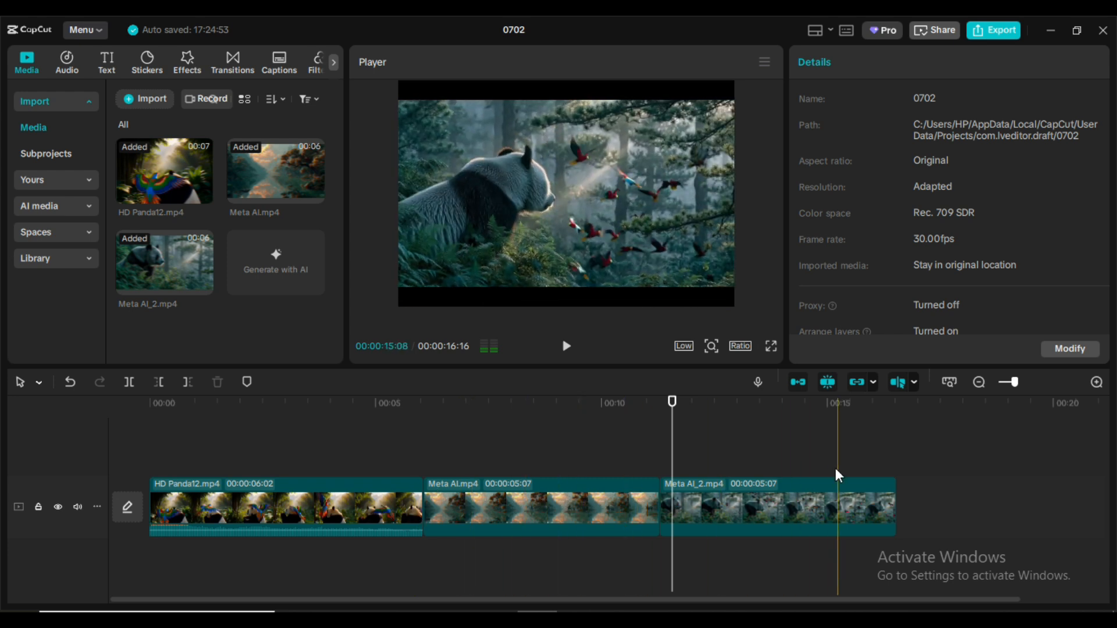
click(903, 380)
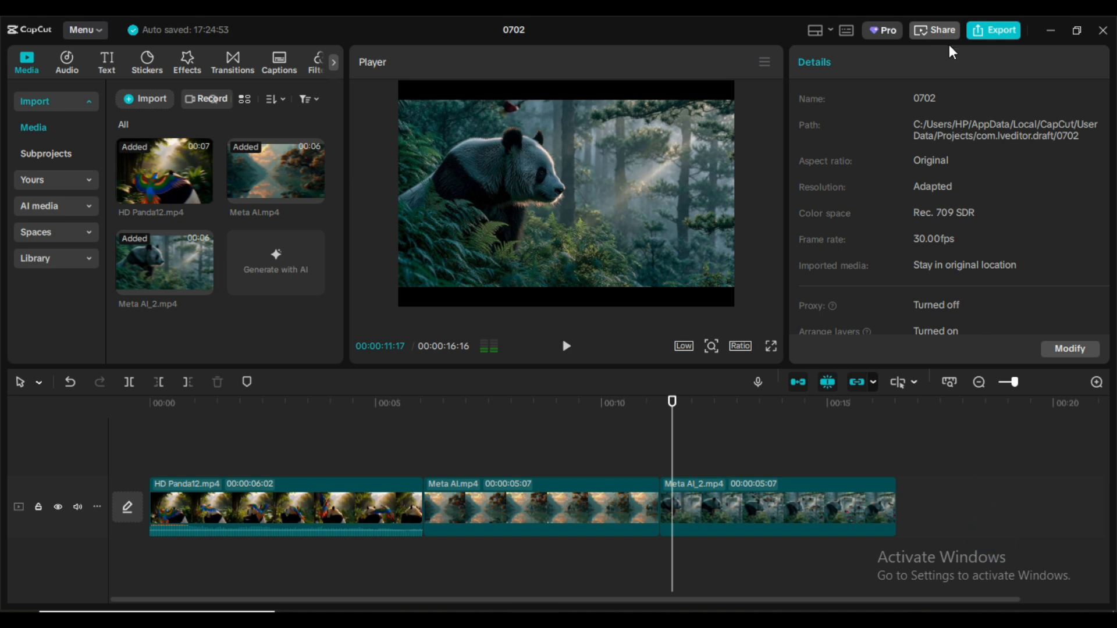
click(897, 382)
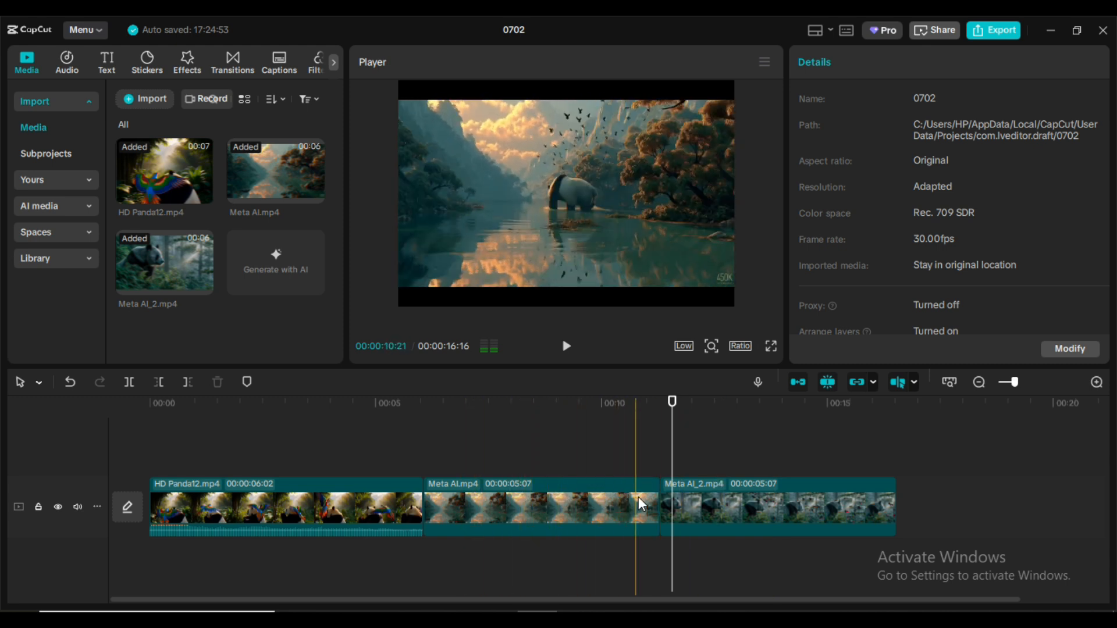
click(900, 382)
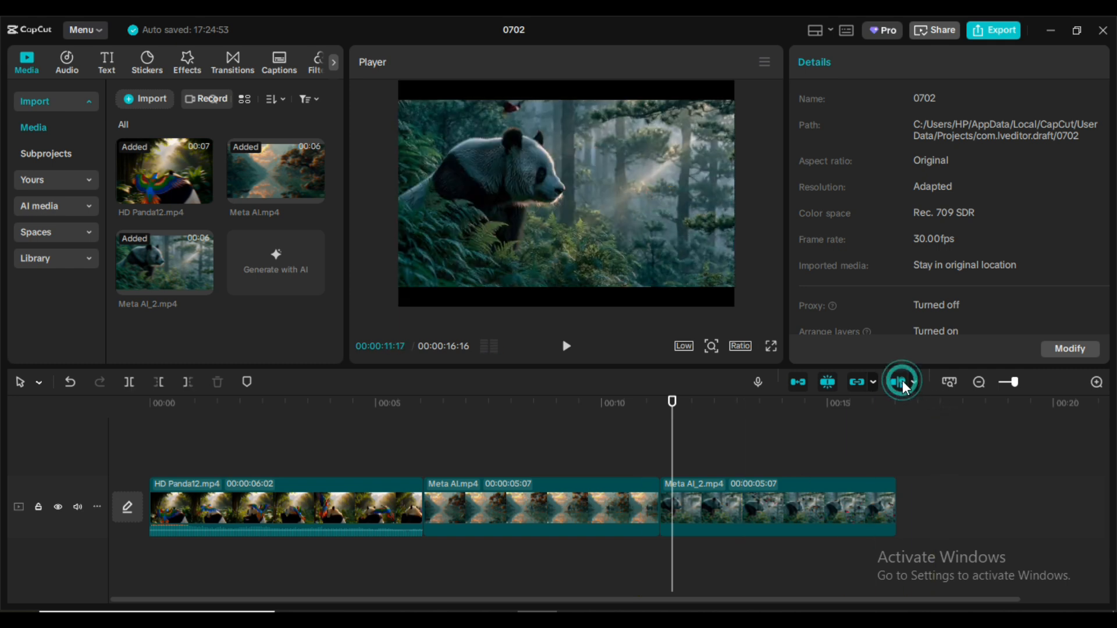
- Keep all item types selected in the linkage settings and turn linkage off
click(873, 382)
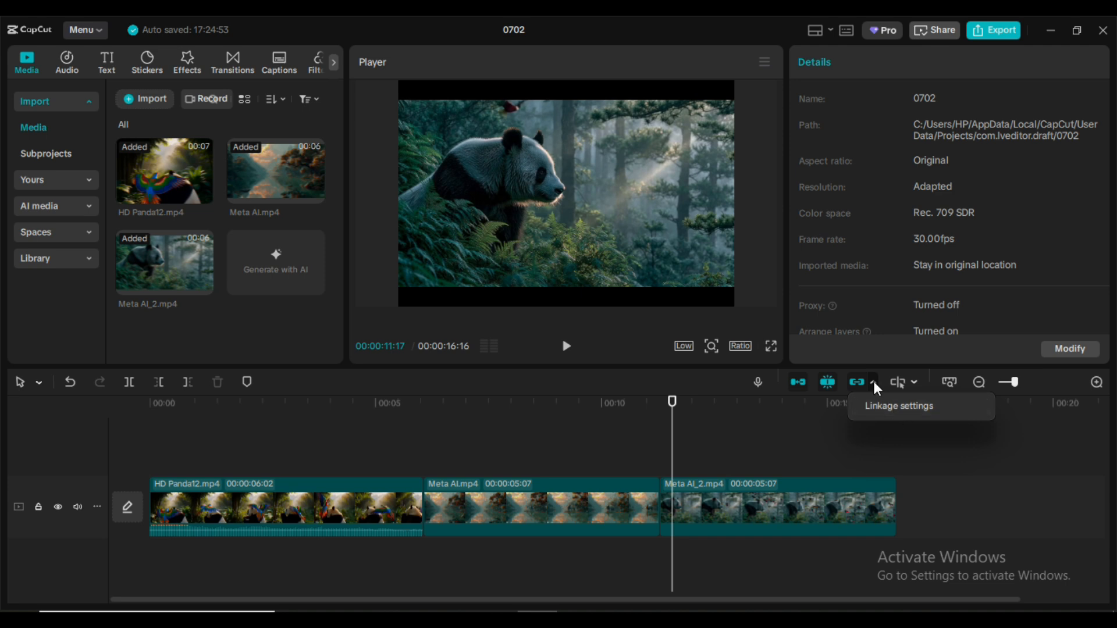
click(903, 407)
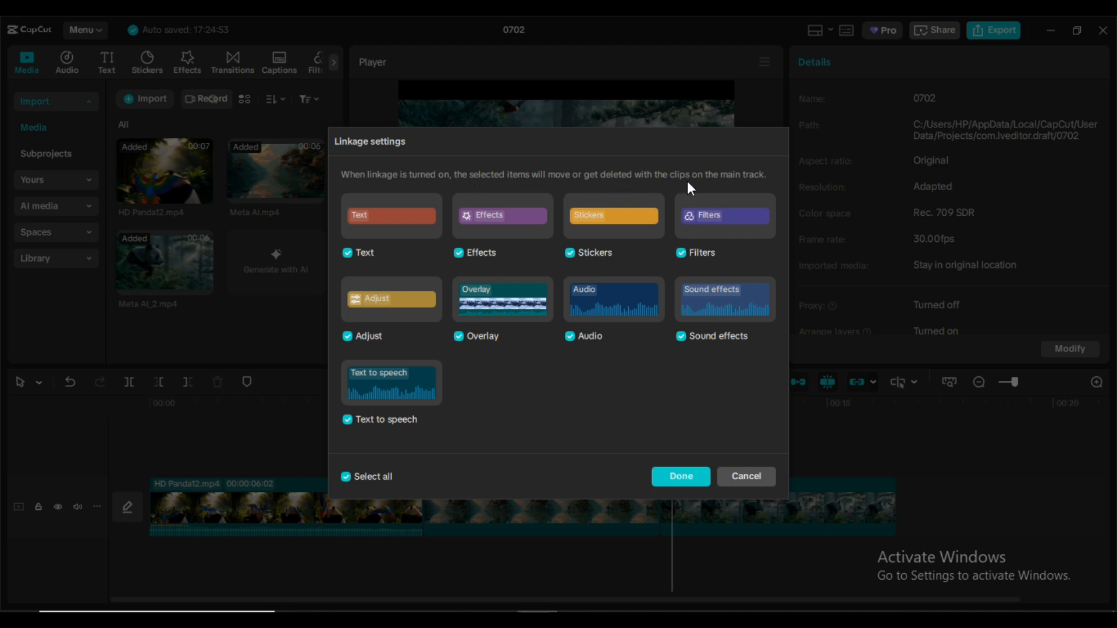
click(689, 480)
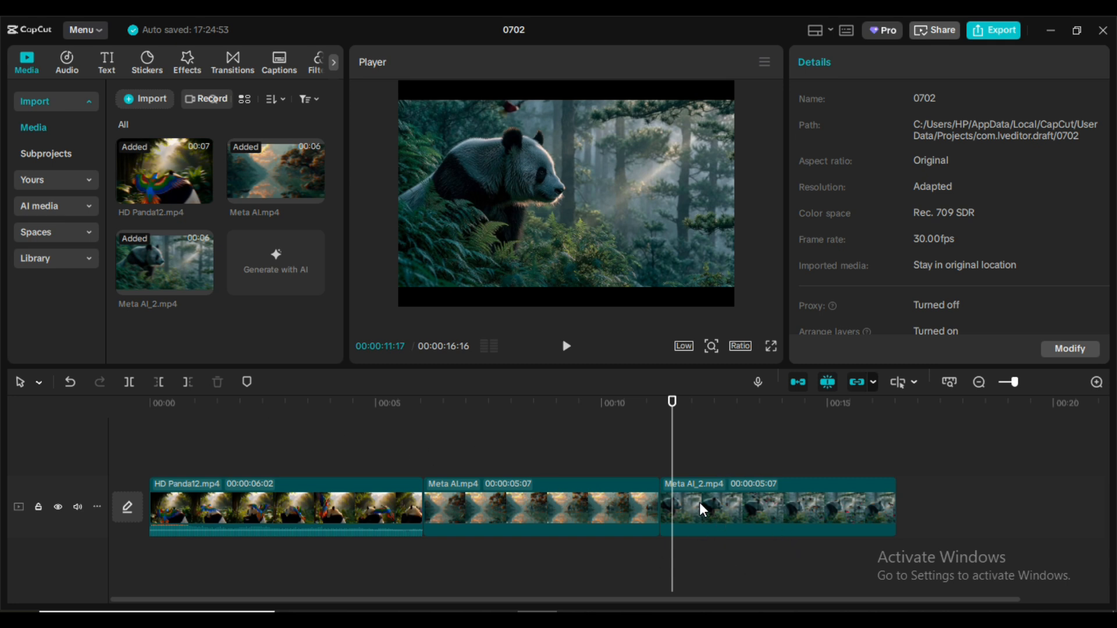
click(857, 383)
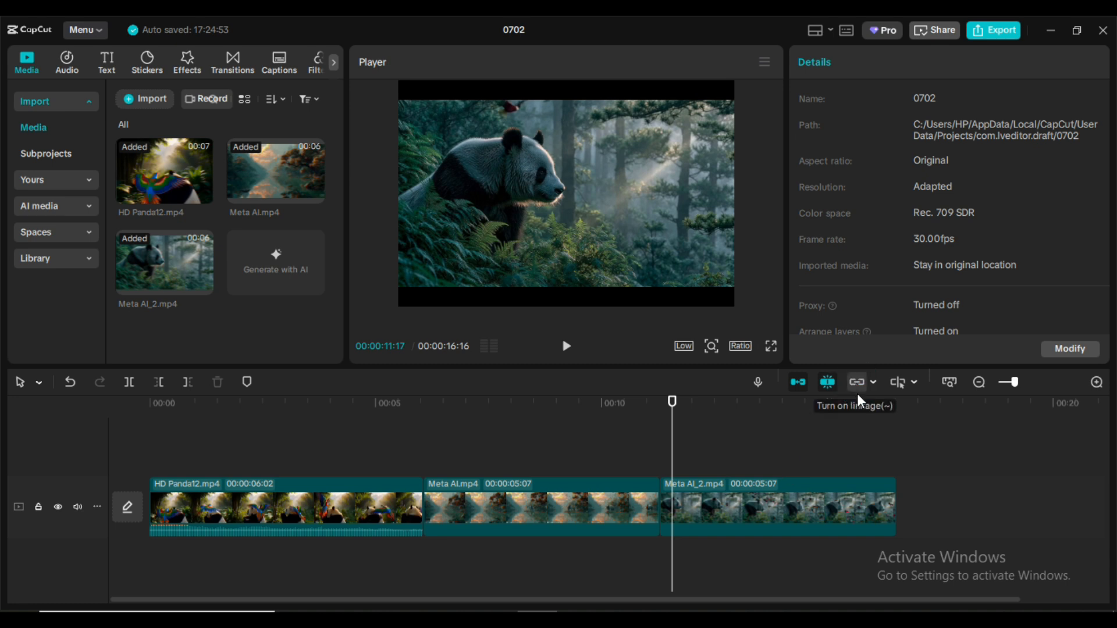
- Try moving the Meta AI_2 clip to a track above the main one, return it, and try shifting it past its place
drag(745, 515, 618, 460)
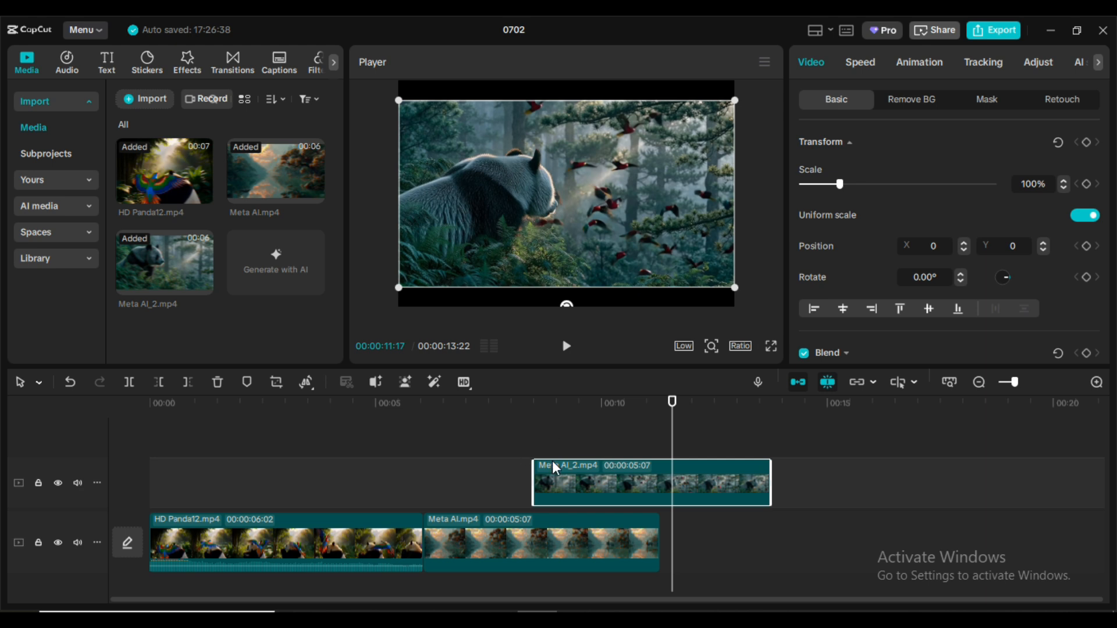
drag(620, 483, 768, 522)
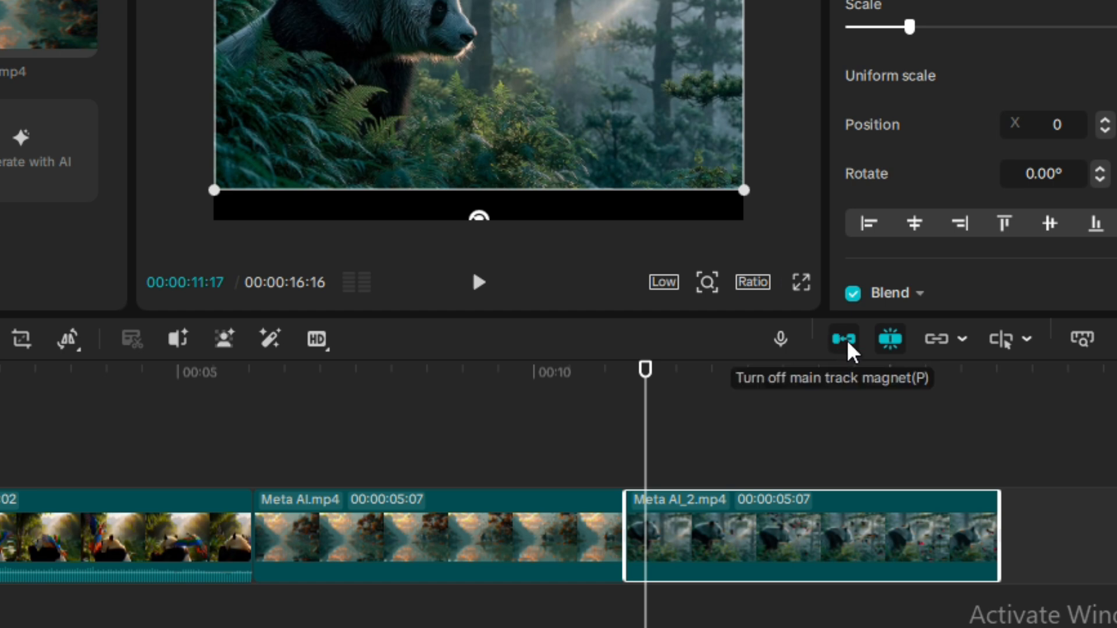
drag(776, 543, 1088, 534)
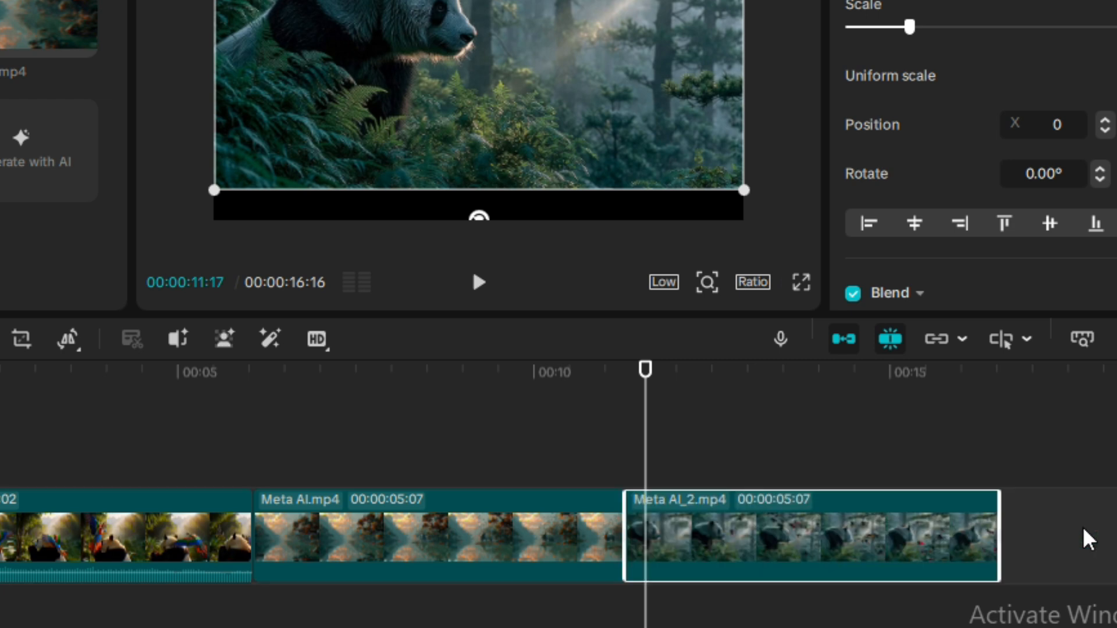
- Turn off the main track magnet and move the Meta AI_2 and Meta AI clips later on the track, leaving gaps between clips
click(839, 348)
drag(763, 544, 991, 529)
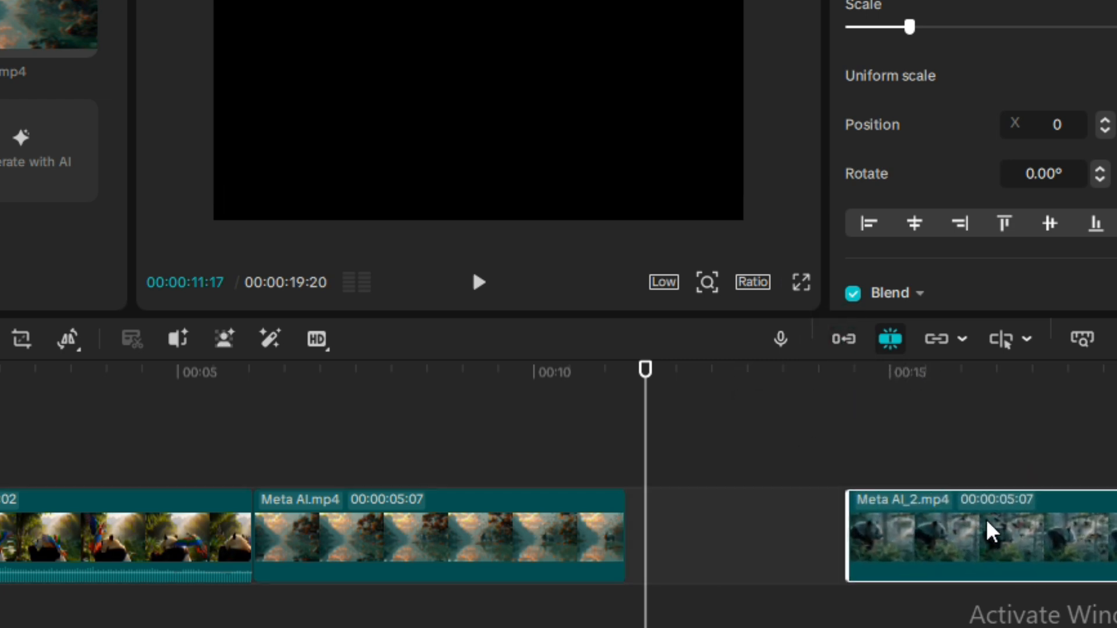
drag(512, 554, 627, 553)
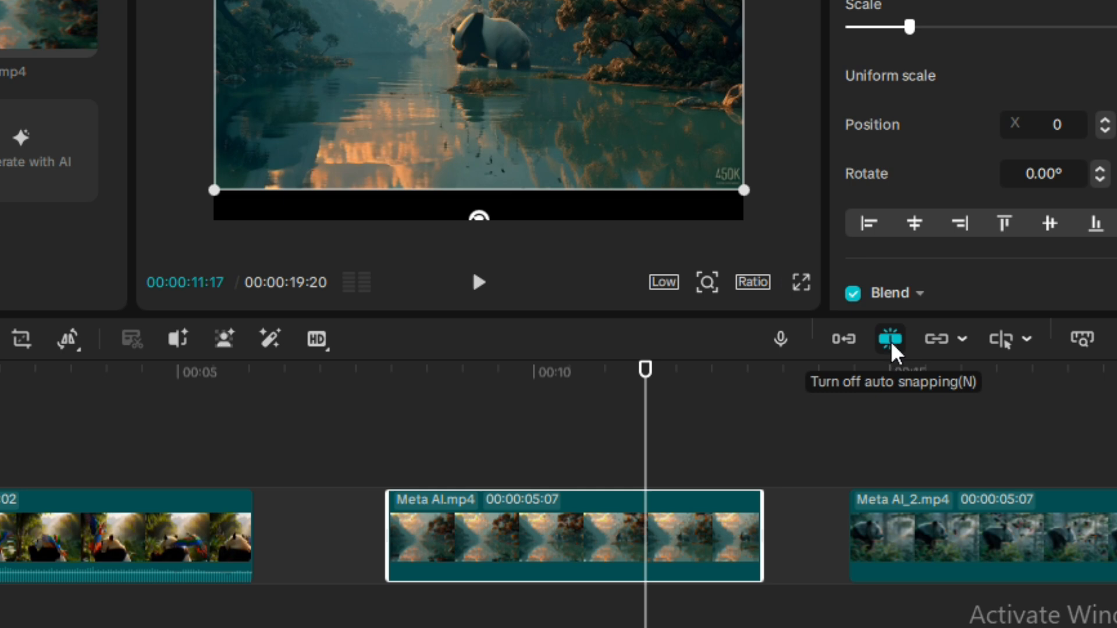
- Move the Meta AI_2 clip back until it snaps to the end of the Meta AI clip
mouse_move(1029, 518)
mouse_down()
mouse_move(947, 525)
mouse_move(952, 507)
mouse_up()
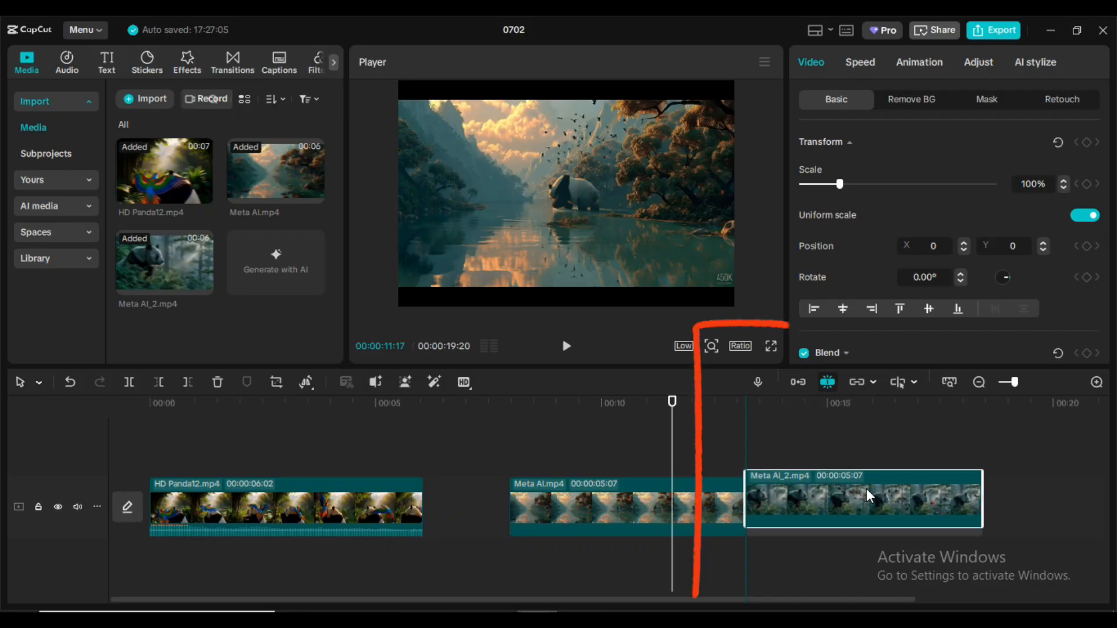
drag(867, 490, 870, 493)
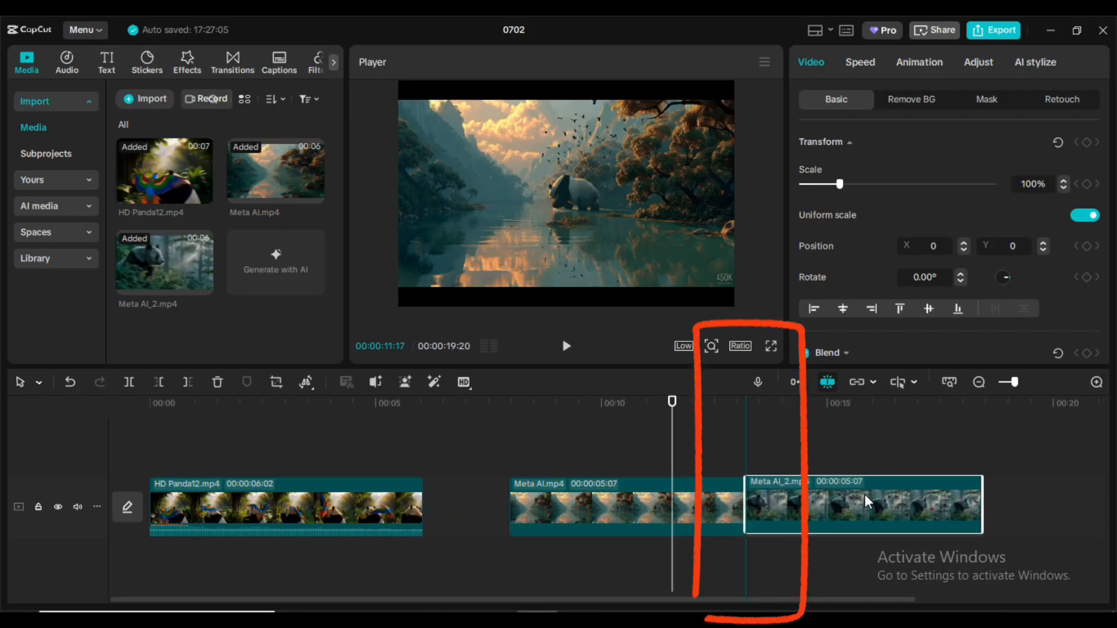
drag(864, 494, 865, 494)
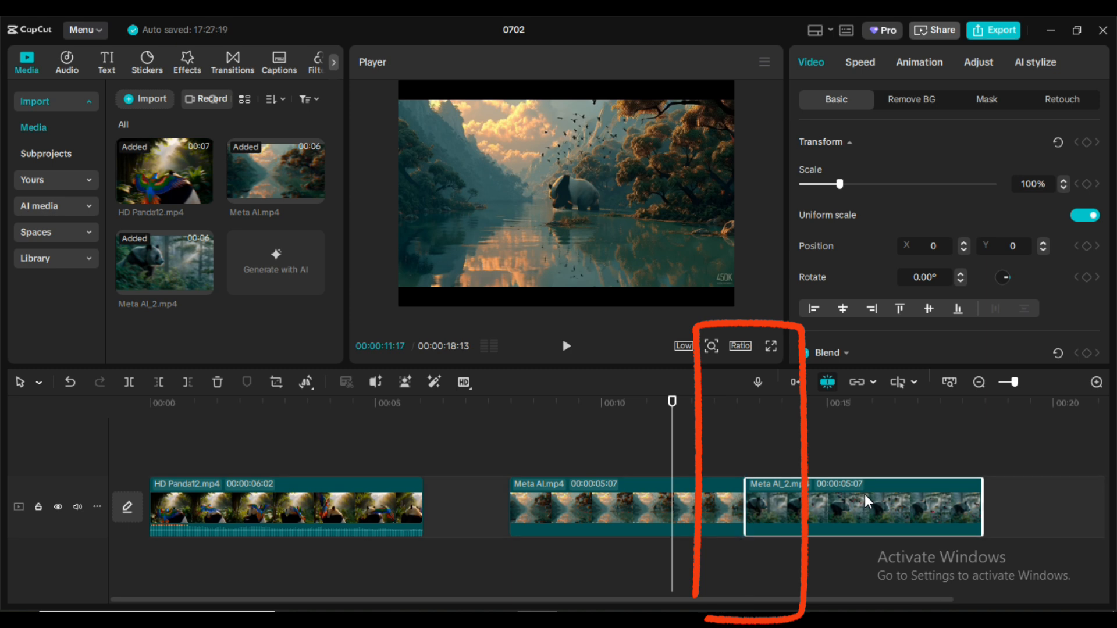
- Turn off auto snapping and shift the Meta AI_2 clip slightly later, leaving a small gap after the Meta AI clip
click(828, 385)
drag(811, 512, 832, 490)
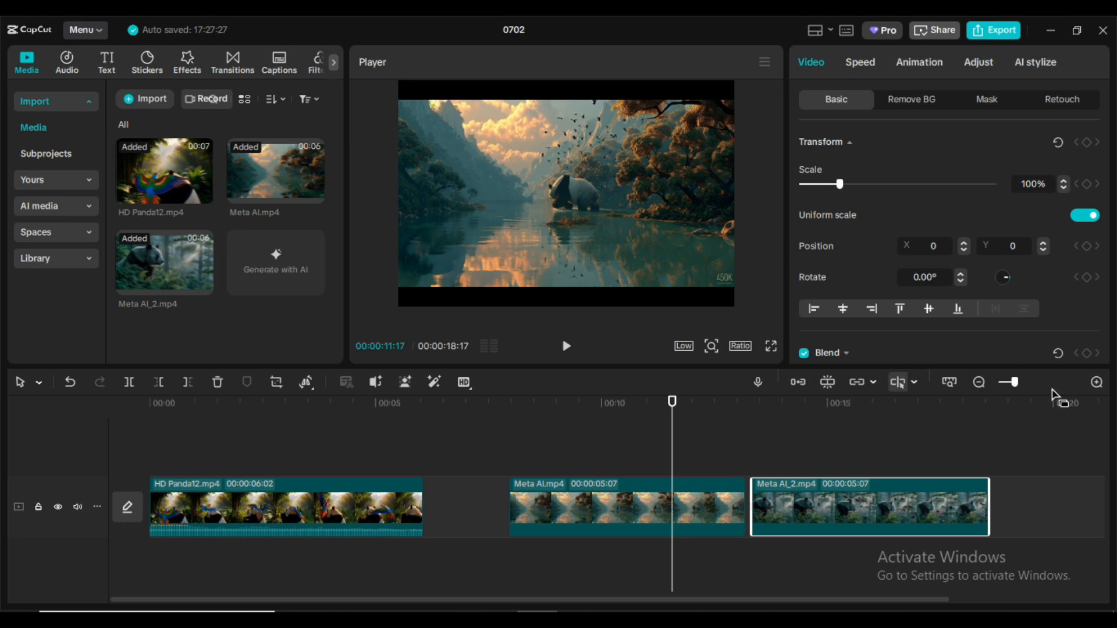
click(1097, 382)
click(1097, 383)
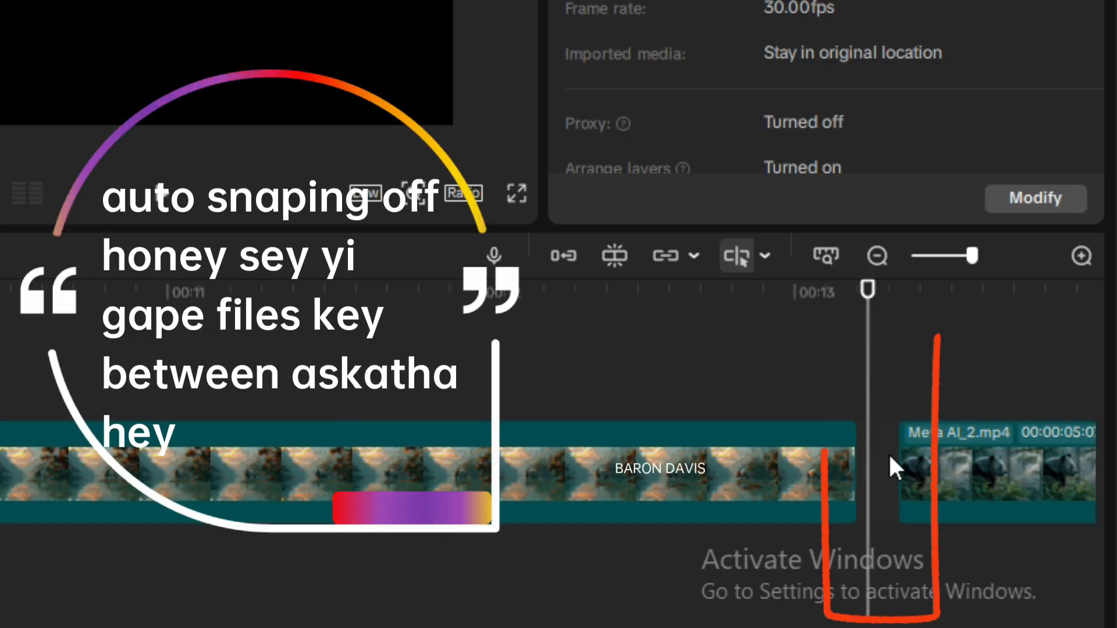
- Turn auto snapping back on, snap the Meta AI_2 clip to the end of Meta AI, and move the playhead to 00:00:12:01
click(617, 256)
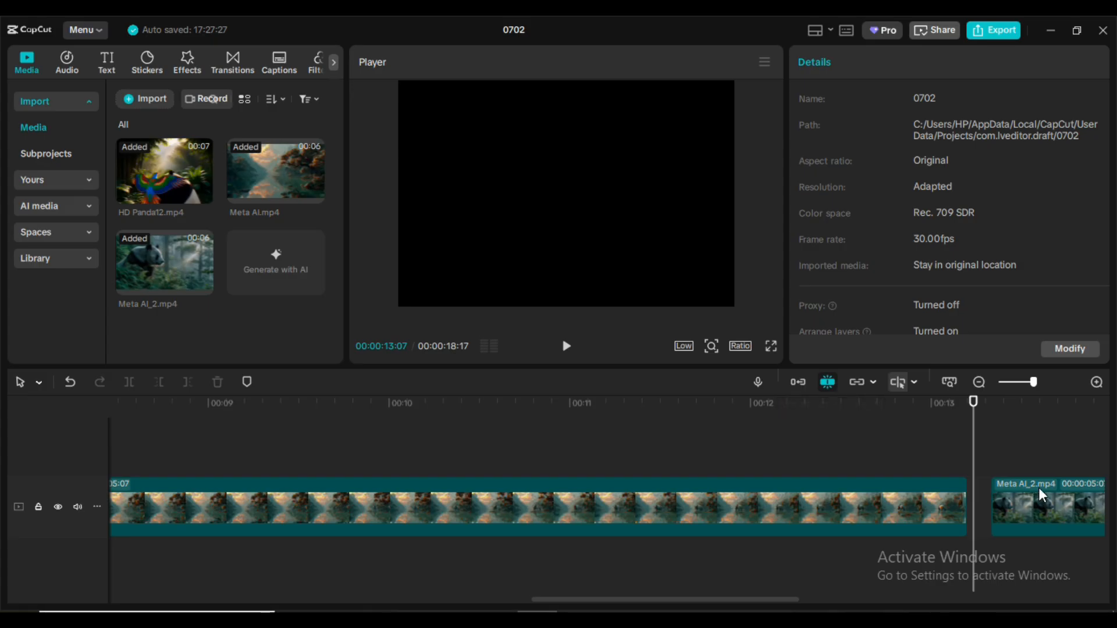
drag(1073, 492, 1048, 494)
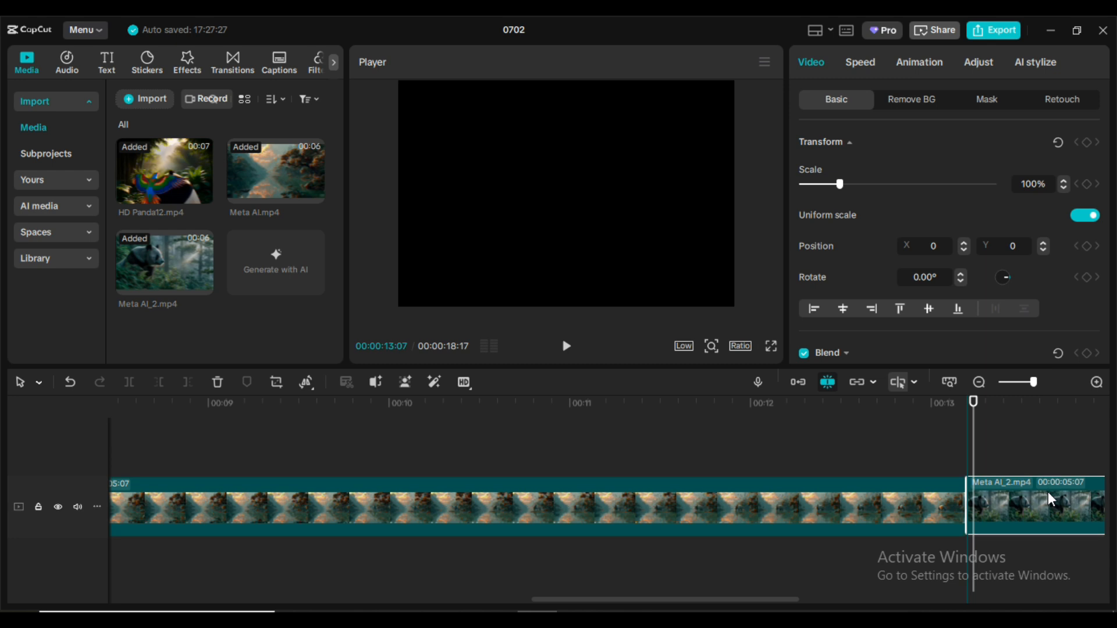
drag(973, 405, 759, 461)
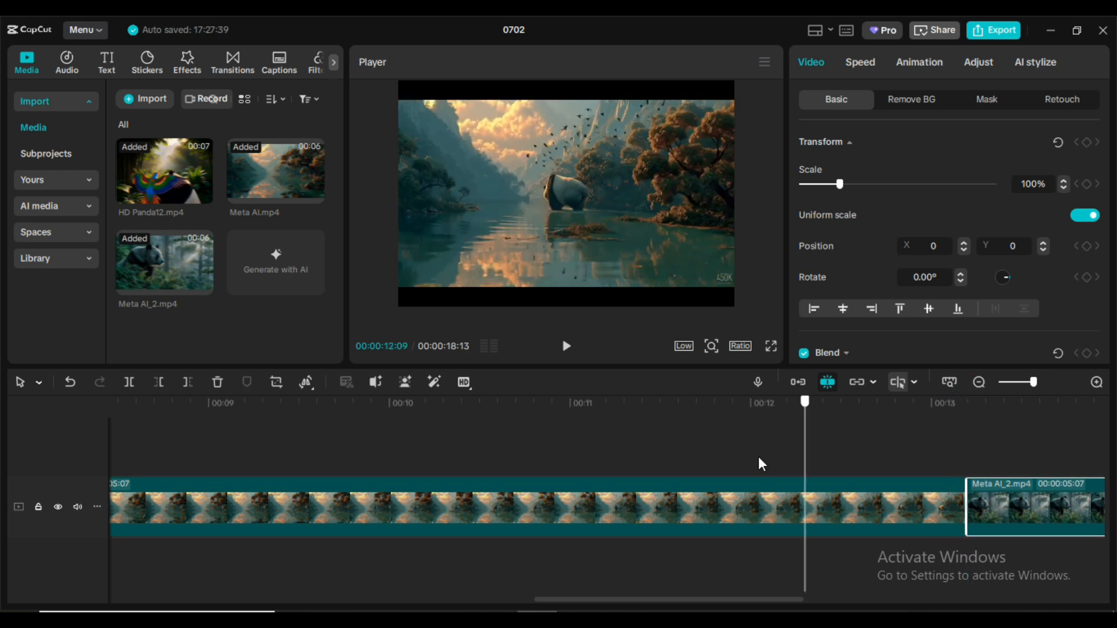
- Close the gaps by snapping Meta AI to the end of HD Panda12 and Meta AI_2 to the end of Meta AI
click(972, 380)
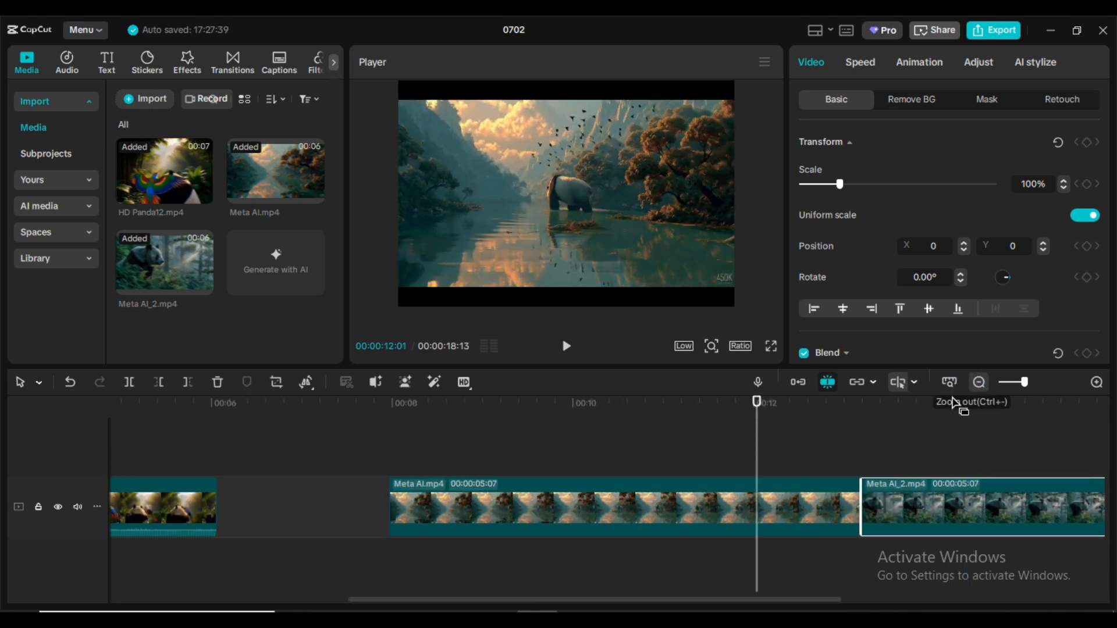
click(495, 500)
drag(568, 500, 402, 512)
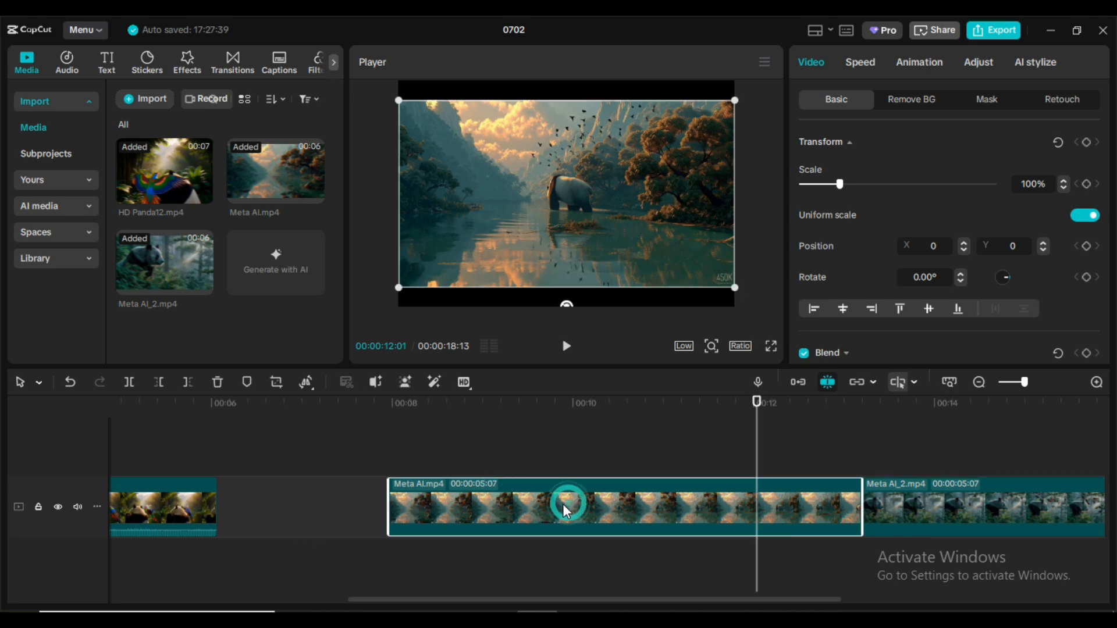
mouse_move(575, 477)
mouse_down()
mouse_move(588, 498)
mouse_move(576, 497)
mouse_up()
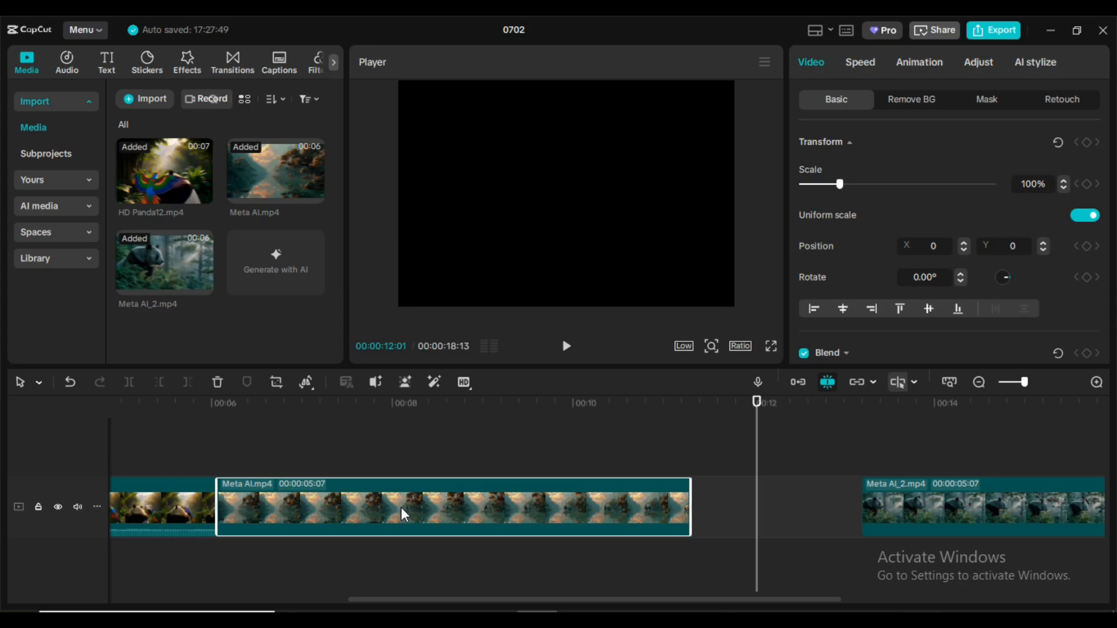
drag(955, 488, 804, 505)
click(951, 383)
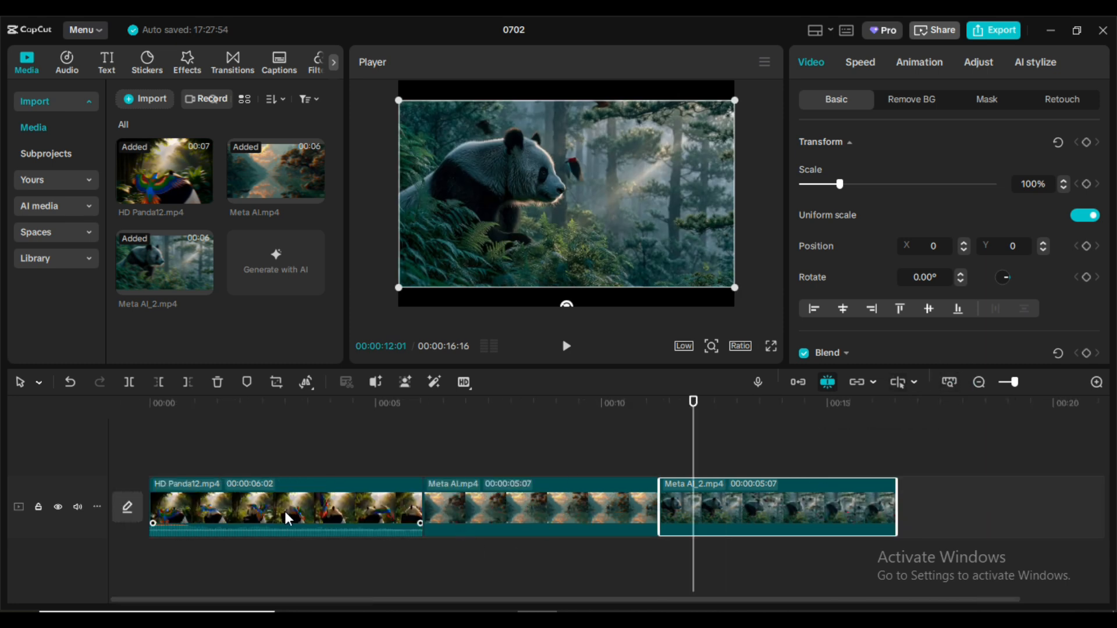
- Try Stabilize at the Recommended level and Enhance quality at HD on the Meta AI clip
click(484, 499)
mouse_move(468, 386)
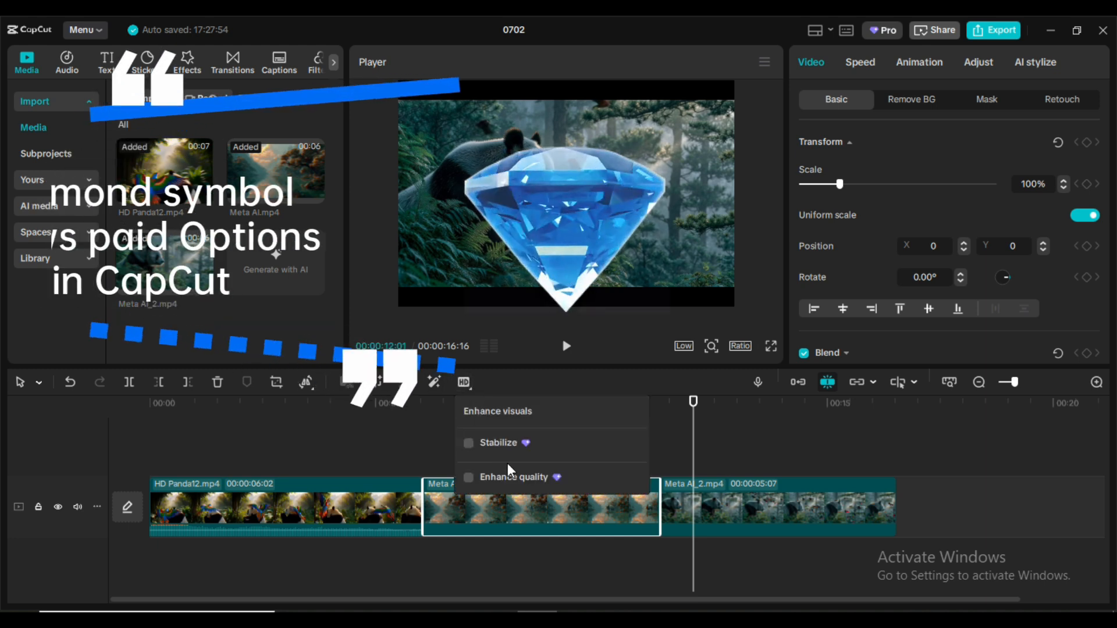
click(469, 444)
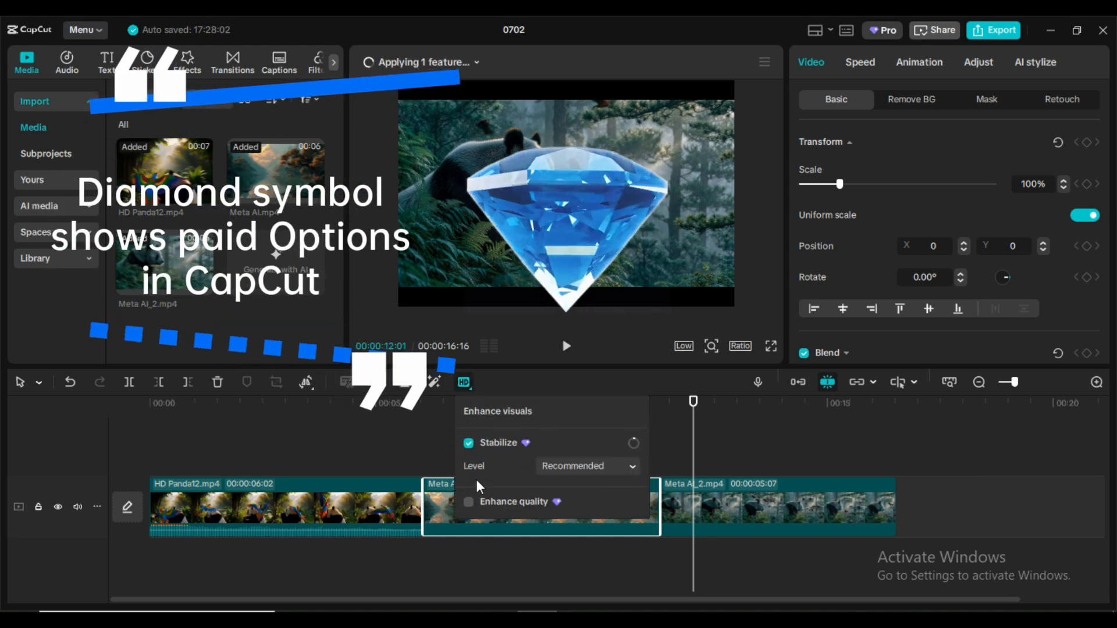
mouse_move(470, 390)
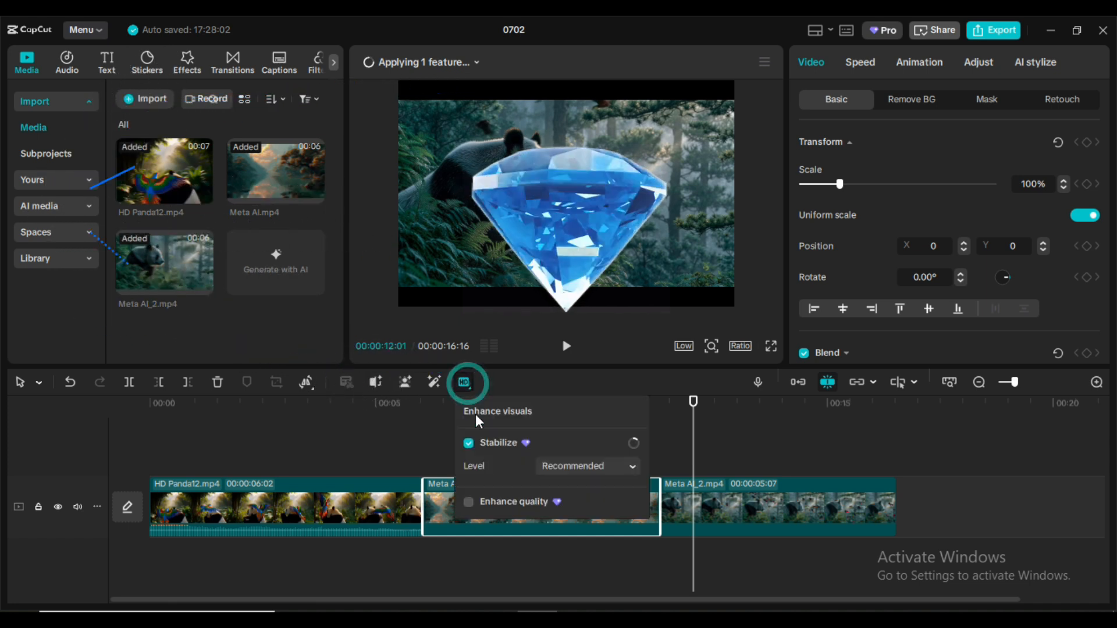
click(469, 503)
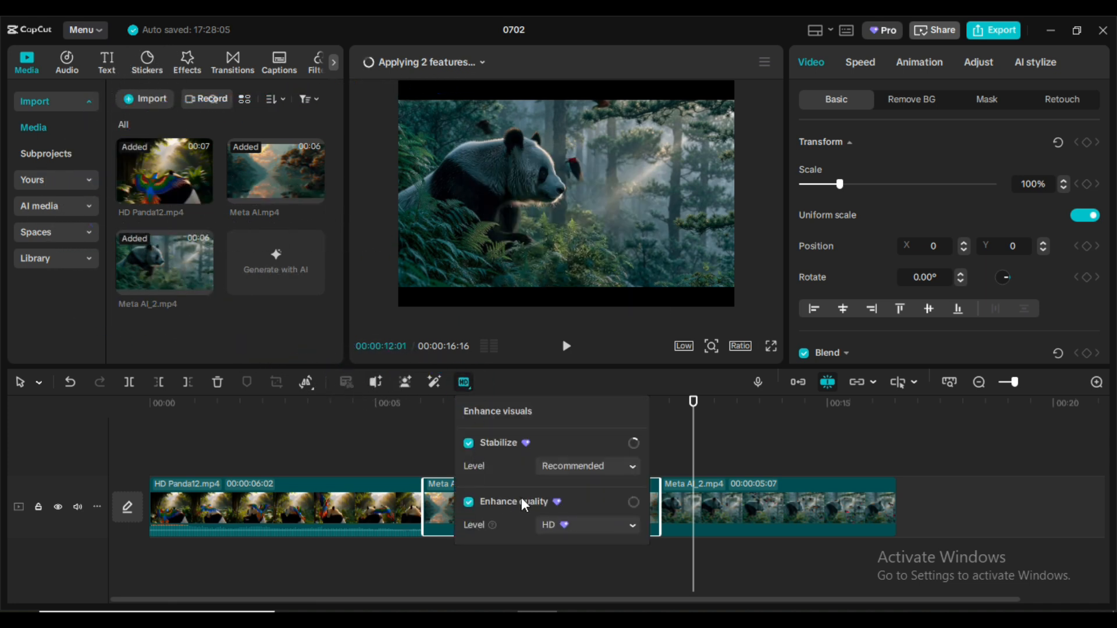
click(632, 467)
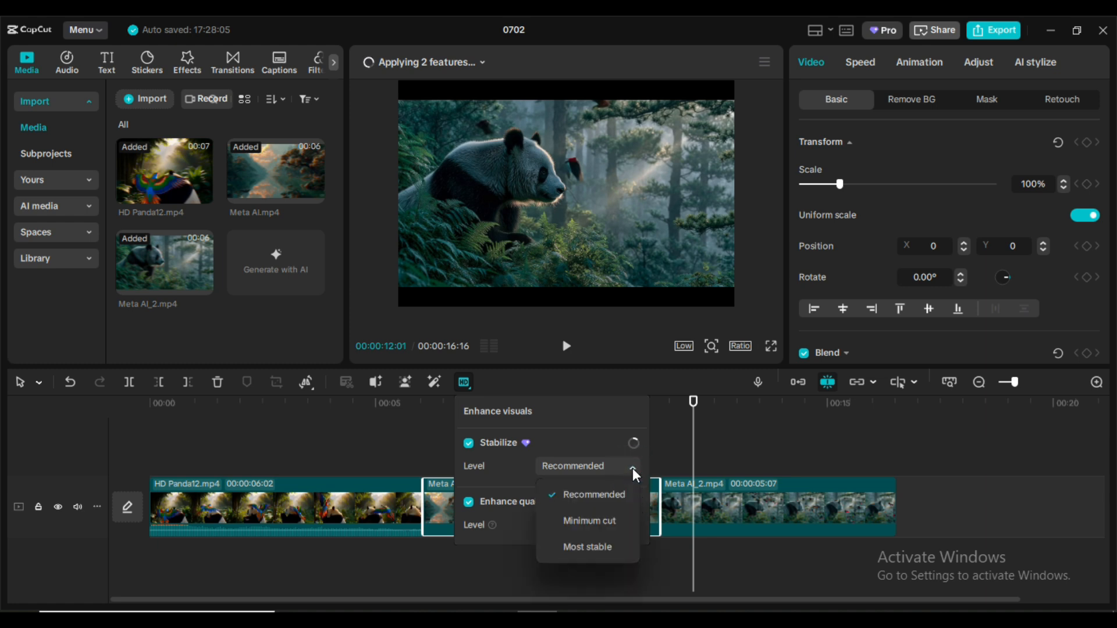
click(633, 467)
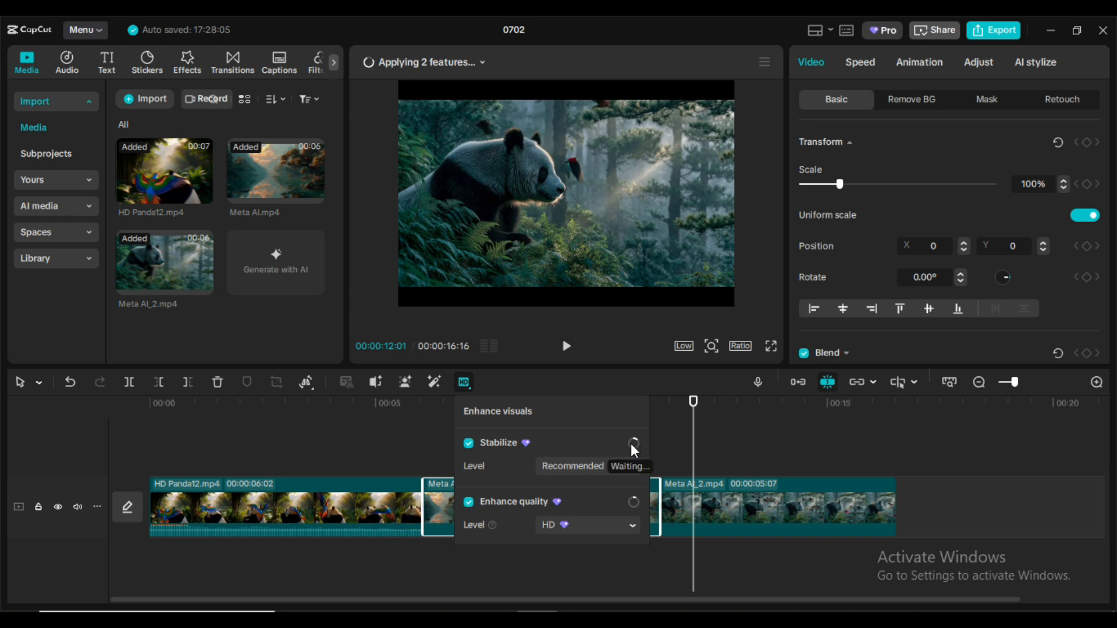
mouse_move(636, 503)
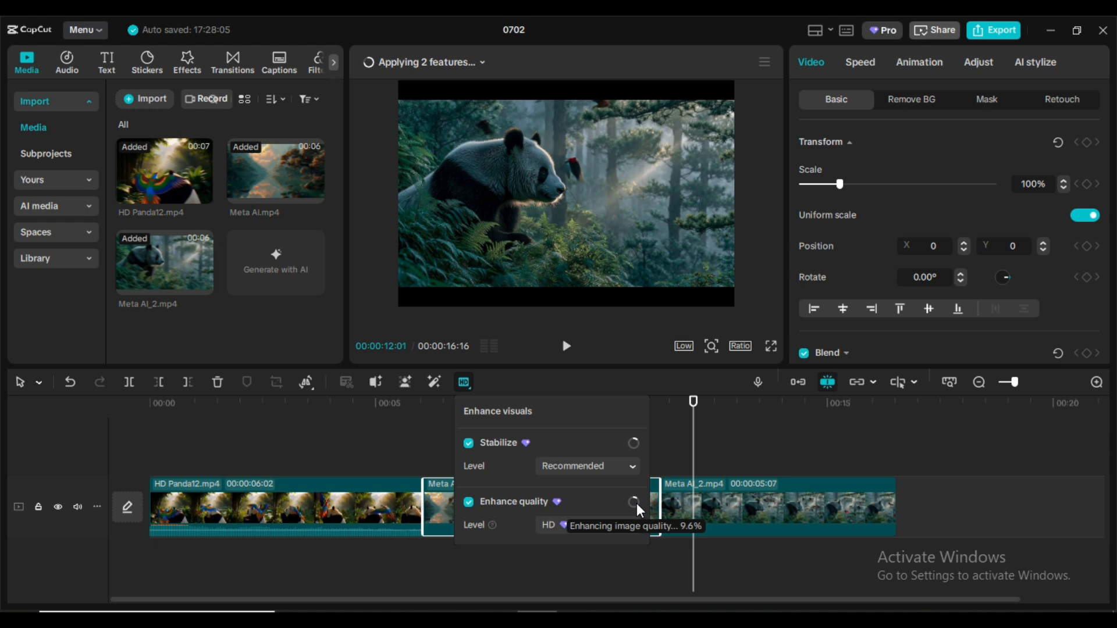
- Move the playhead to 00:00:07:19 in the Meta AI clip and turn off its visual enhancements
click(436, 442)
click(513, 502)
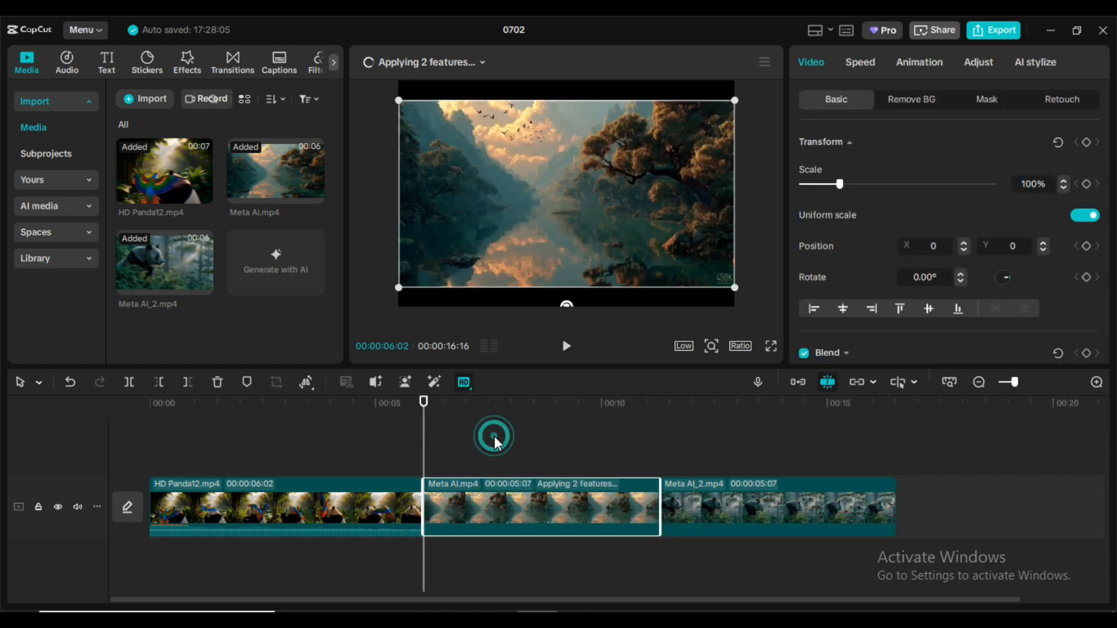
click(494, 436)
click(457, 515)
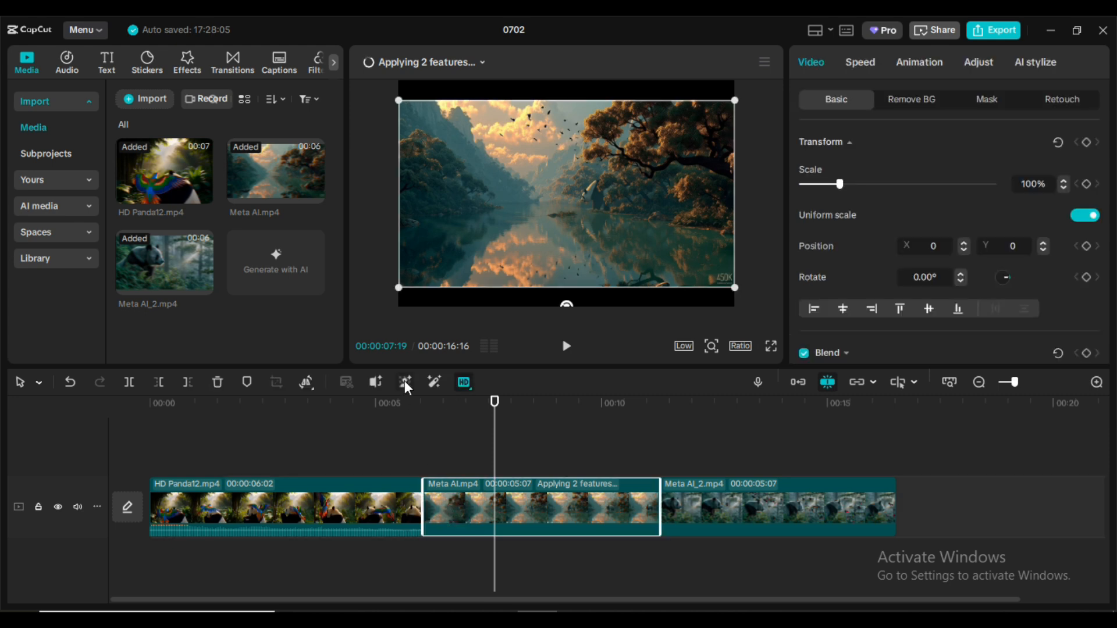
click(468, 382)
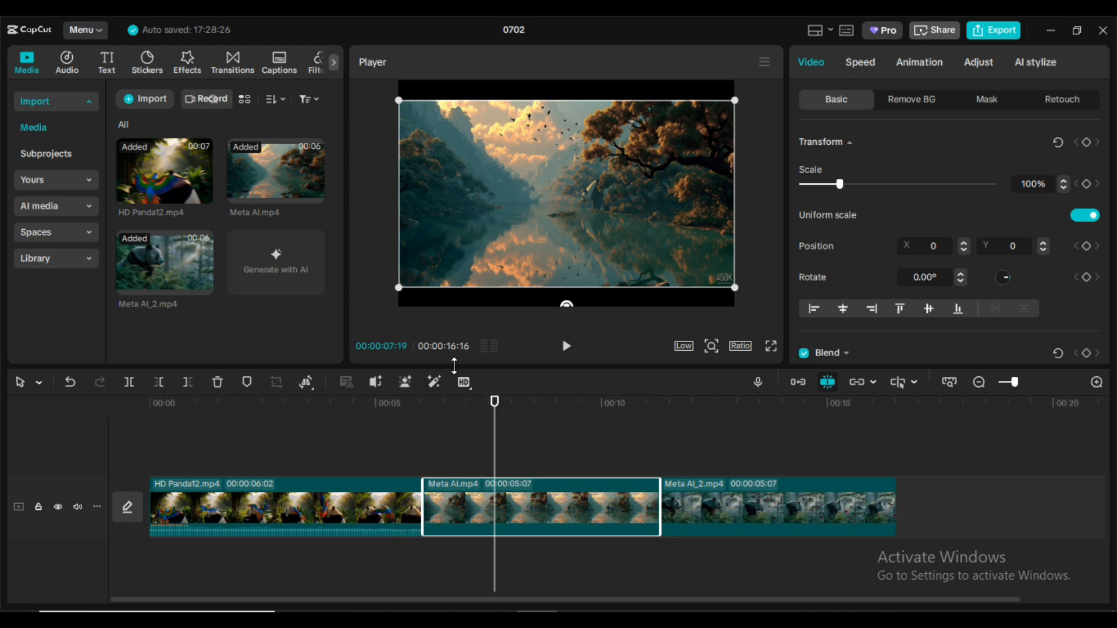
- Apply Auto adjust to the Meta AI clip and set its intensity to 100
mouse_move(463, 384)
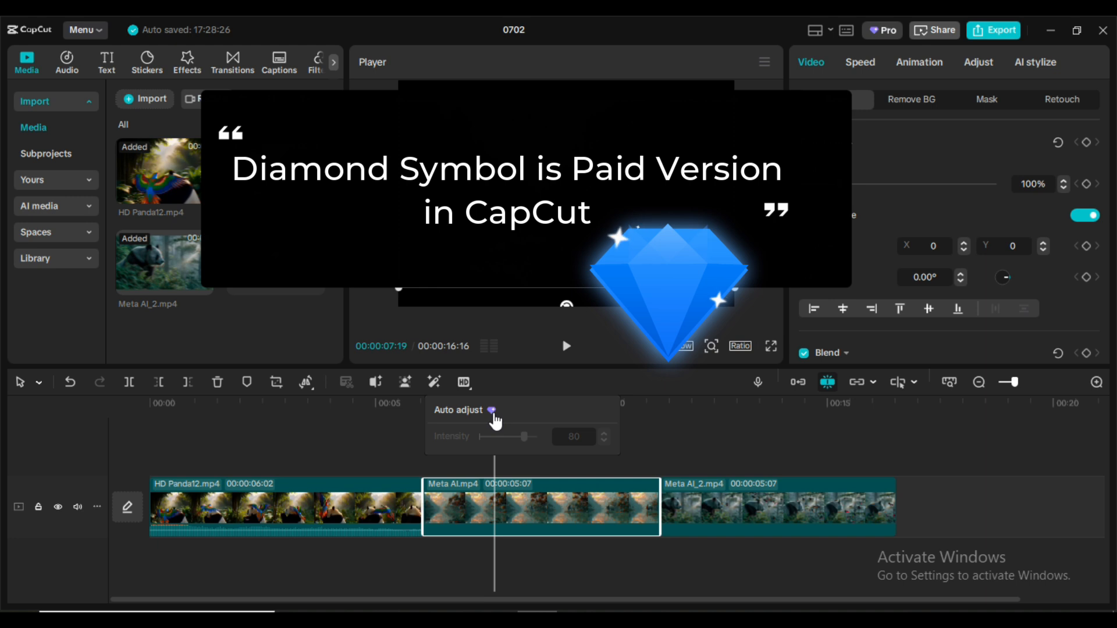
click(435, 382)
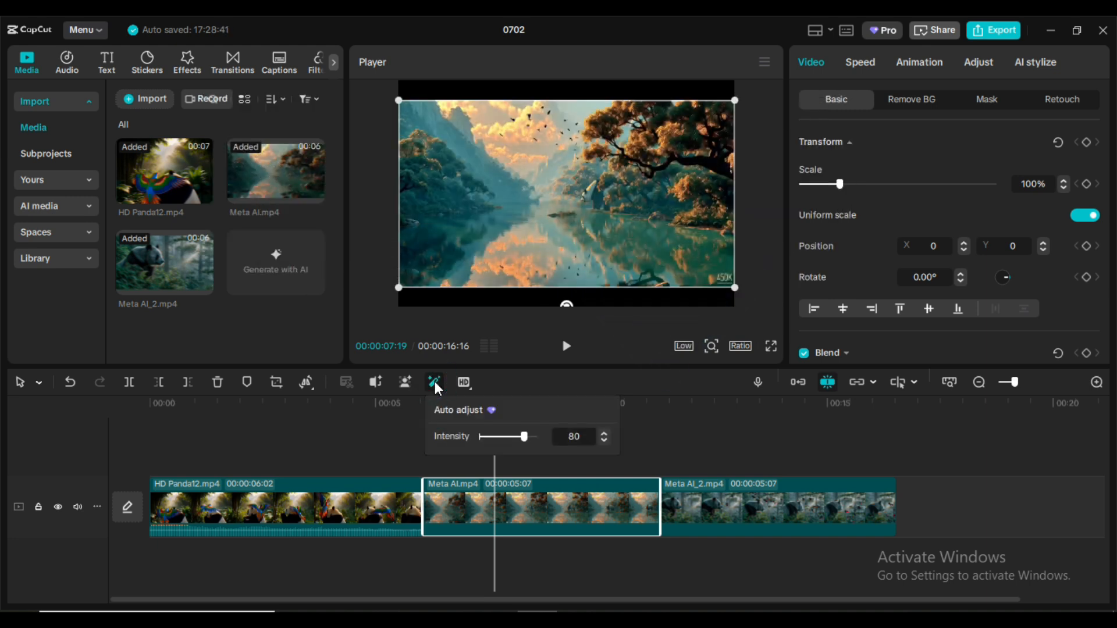
mouse_move(438, 383)
drag(523, 436, 589, 442)
drag(518, 443, 557, 445)
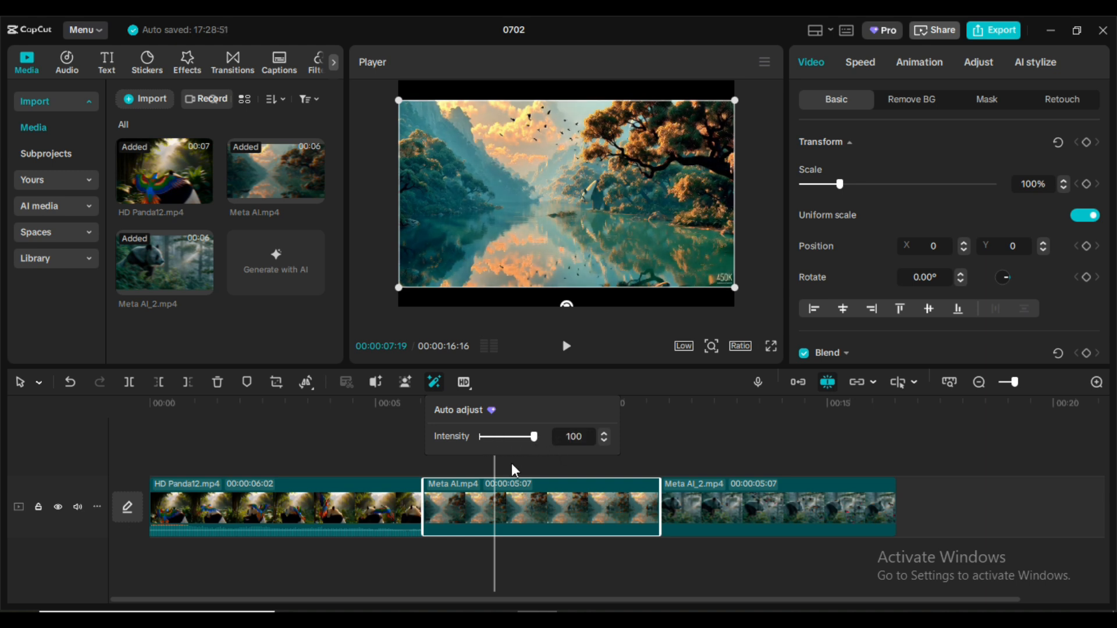
click(523, 510)
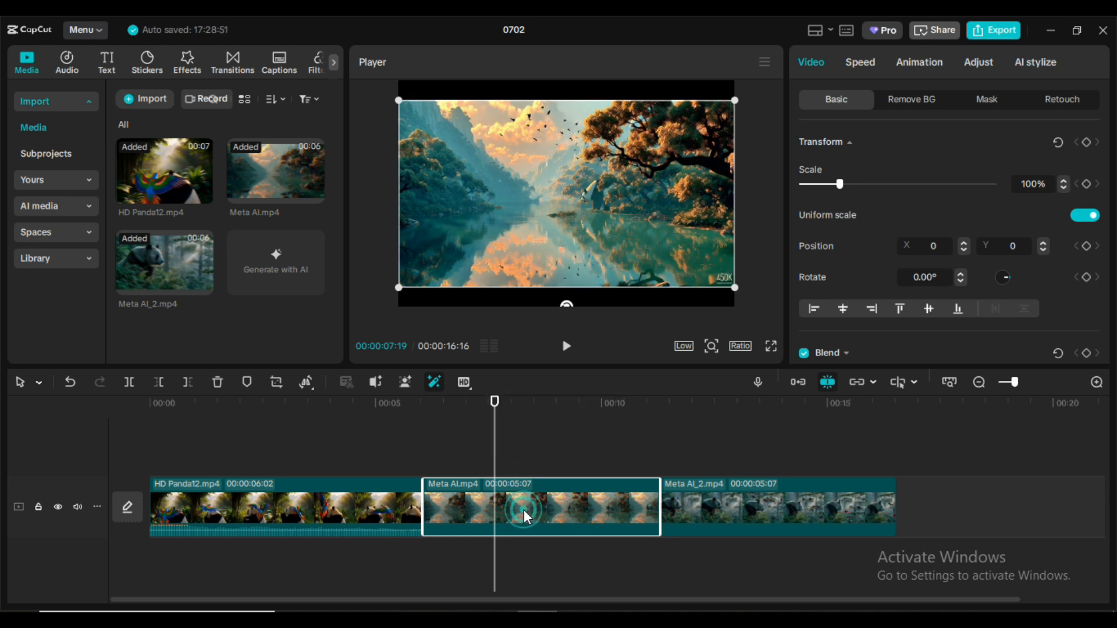
- Try removing the background of the Meta AI clip and splitting it into scenes
click(405, 382)
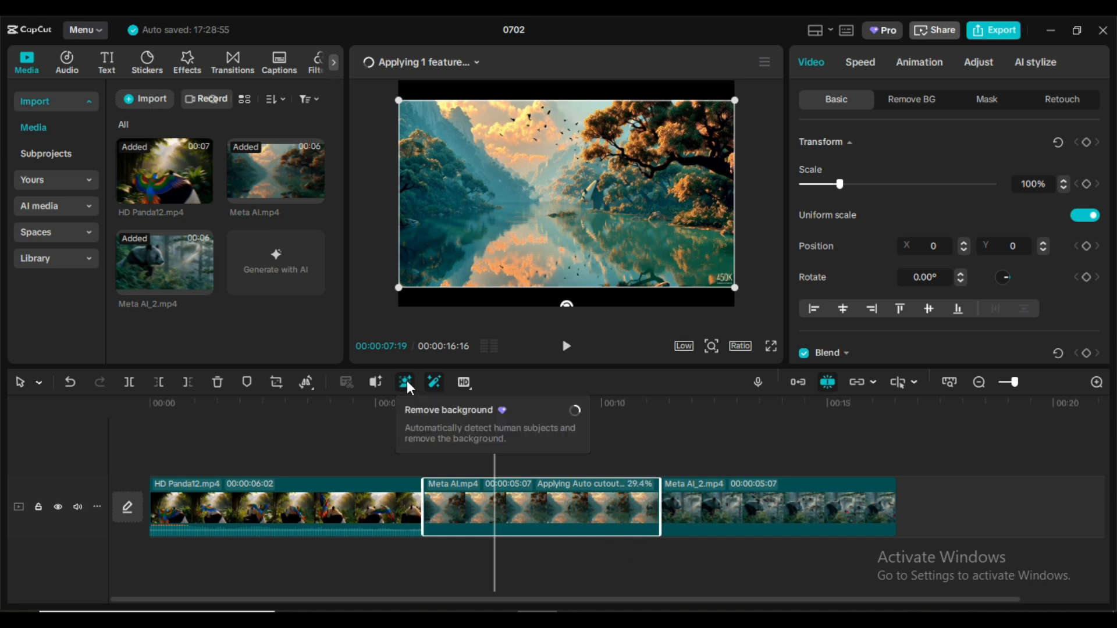
mouse_move(434, 384)
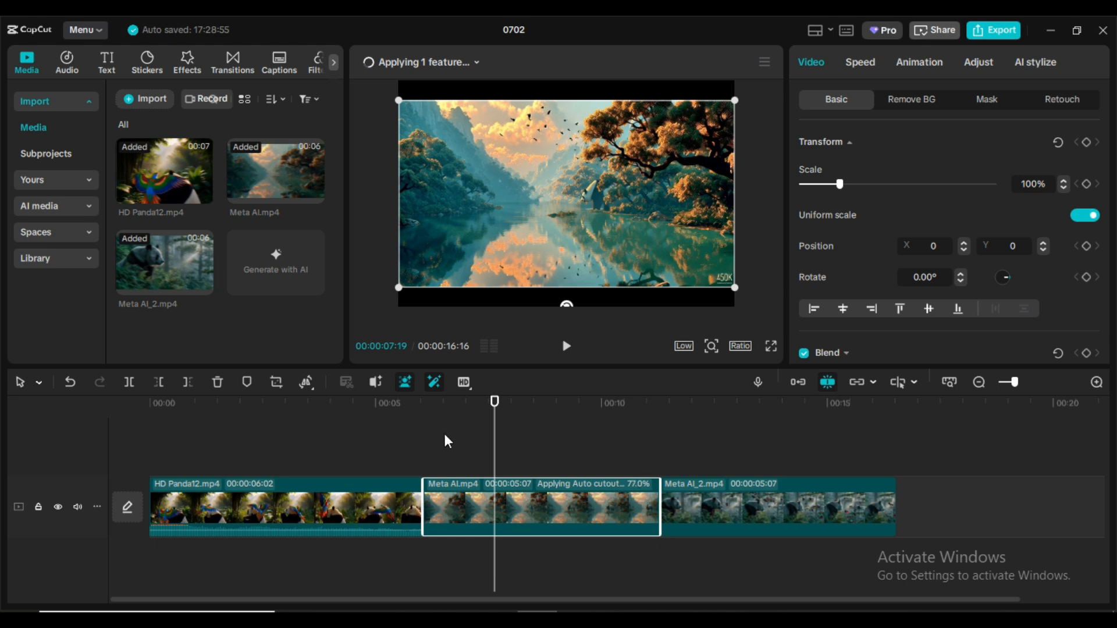
click(378, 383)
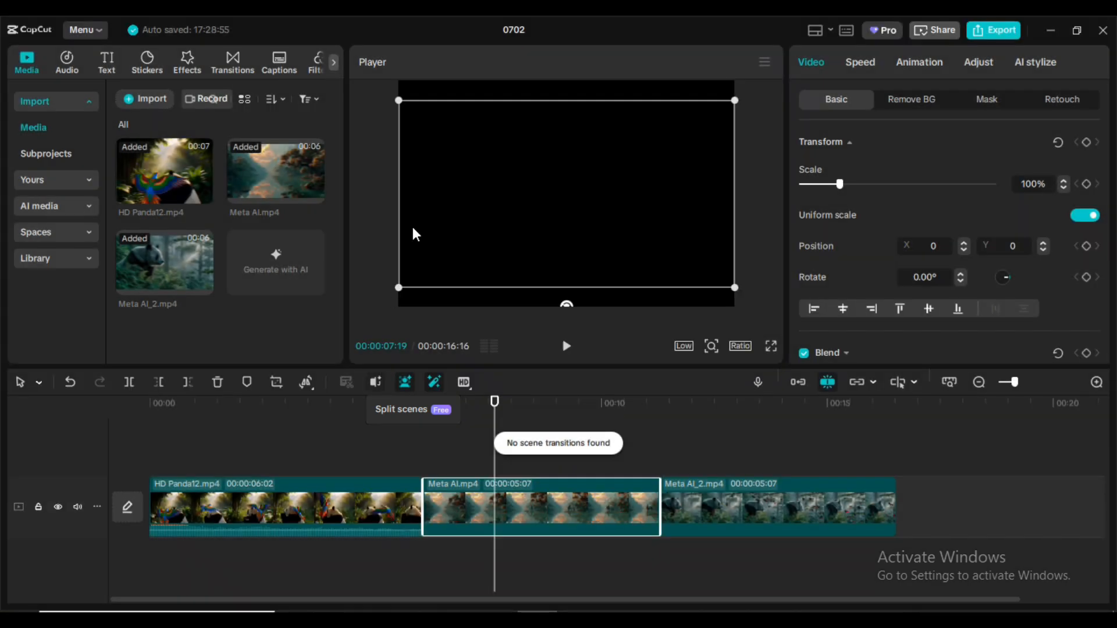
- Check the cutout at 00:00:10:12 and turn off background removal for the Meta AI clip
click(619, 465)
click(570, 489)
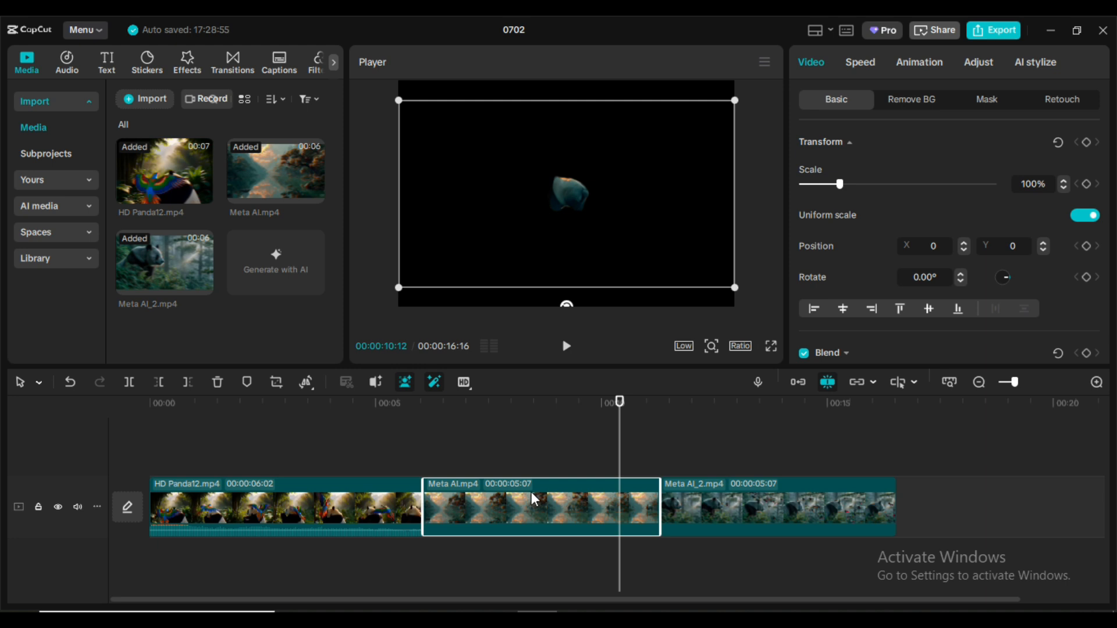
click(407, 384)
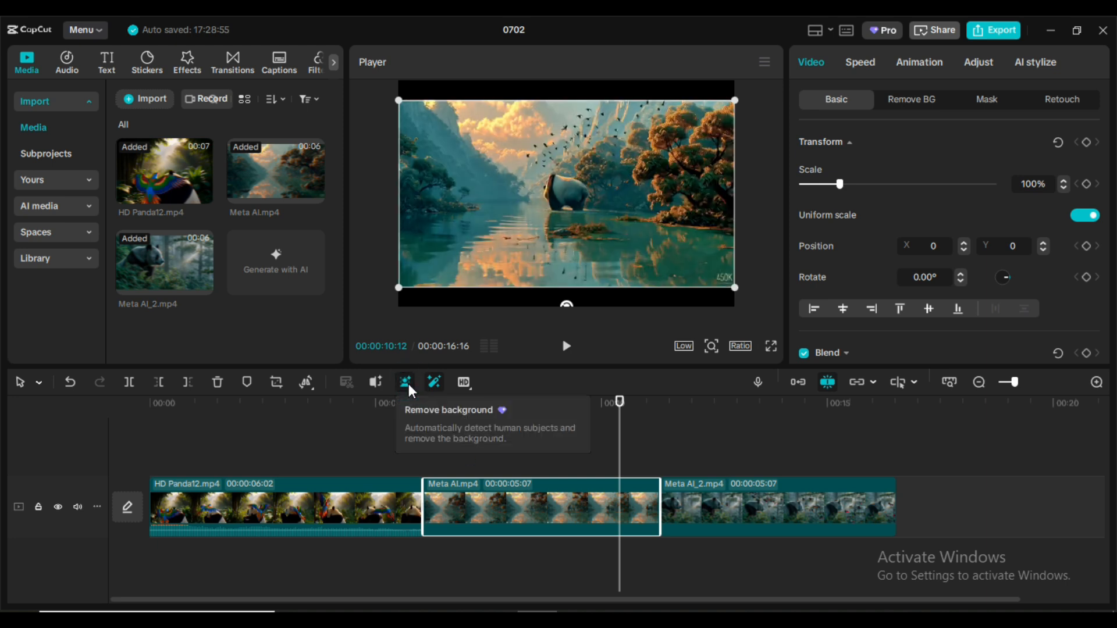
- Move the playhead to 00:00:08:12 within the Meta AI clip, keeping the clip selected
click(529, 466)
click(469, 503)
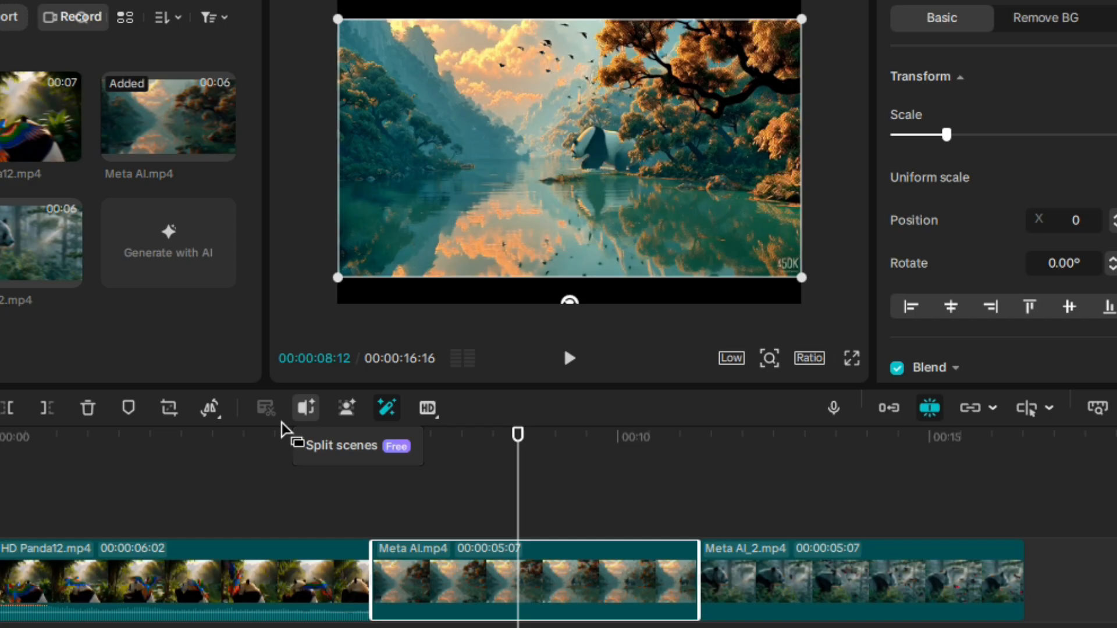
click(306, 383)
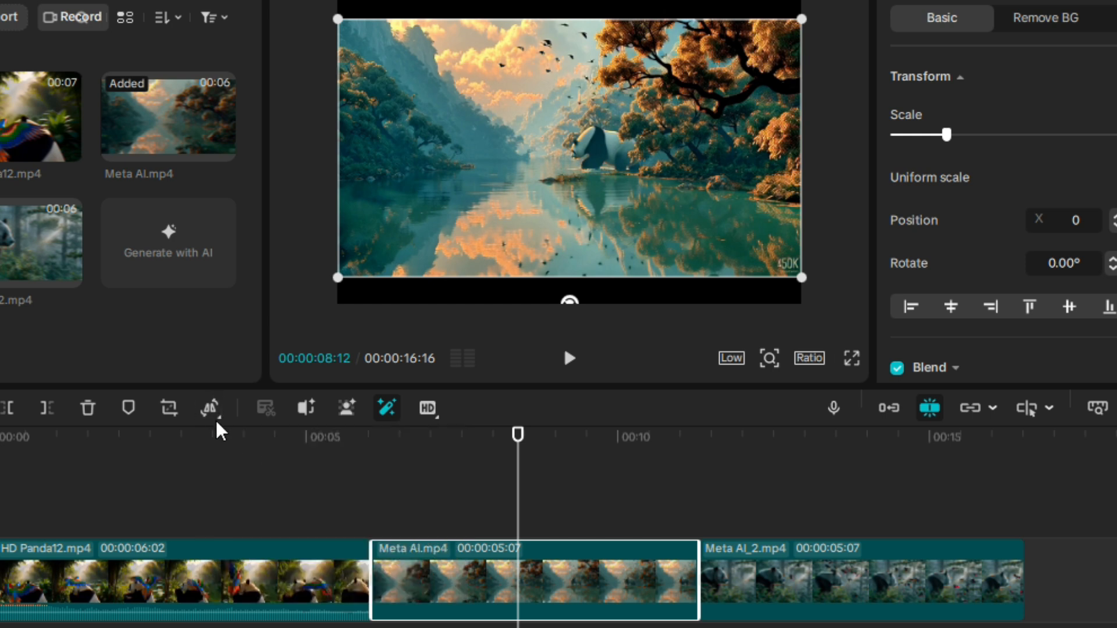
- Preview the Meta AI clip from around 00:00:07:08 and insert a freeze frame at 00:00:08:25
drag(518, 443, 442, 448)
key(space)
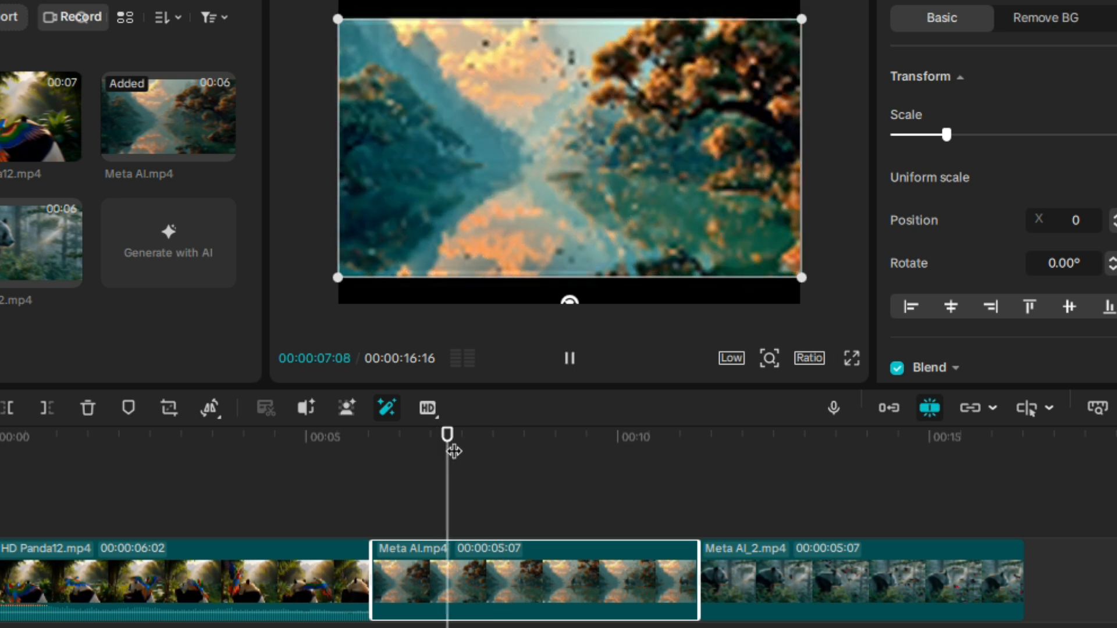
key(space)
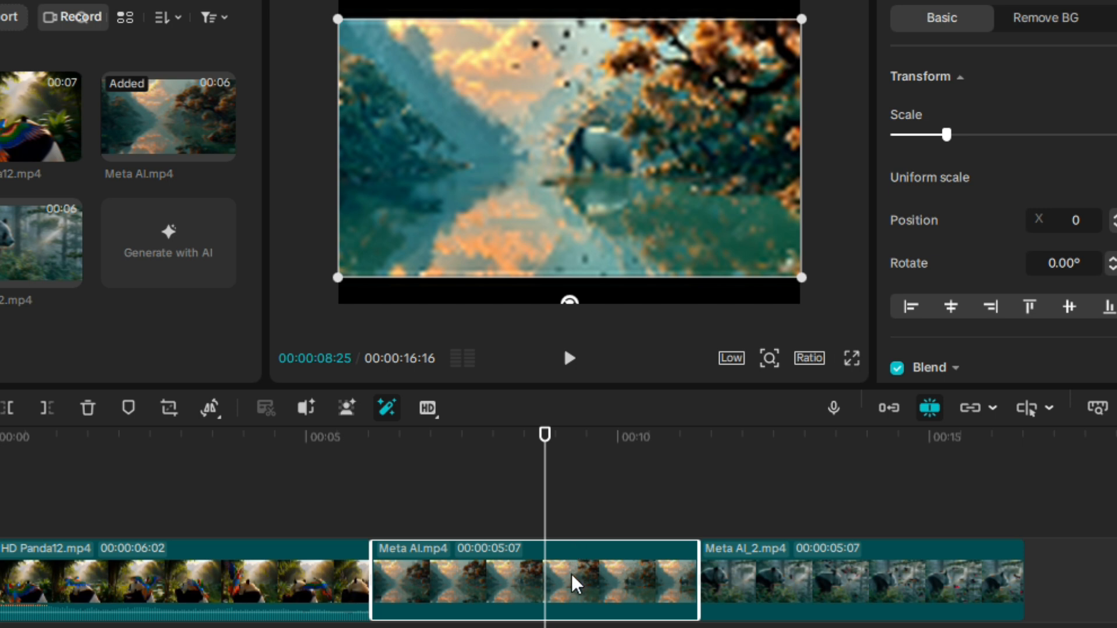
click(218, 415)
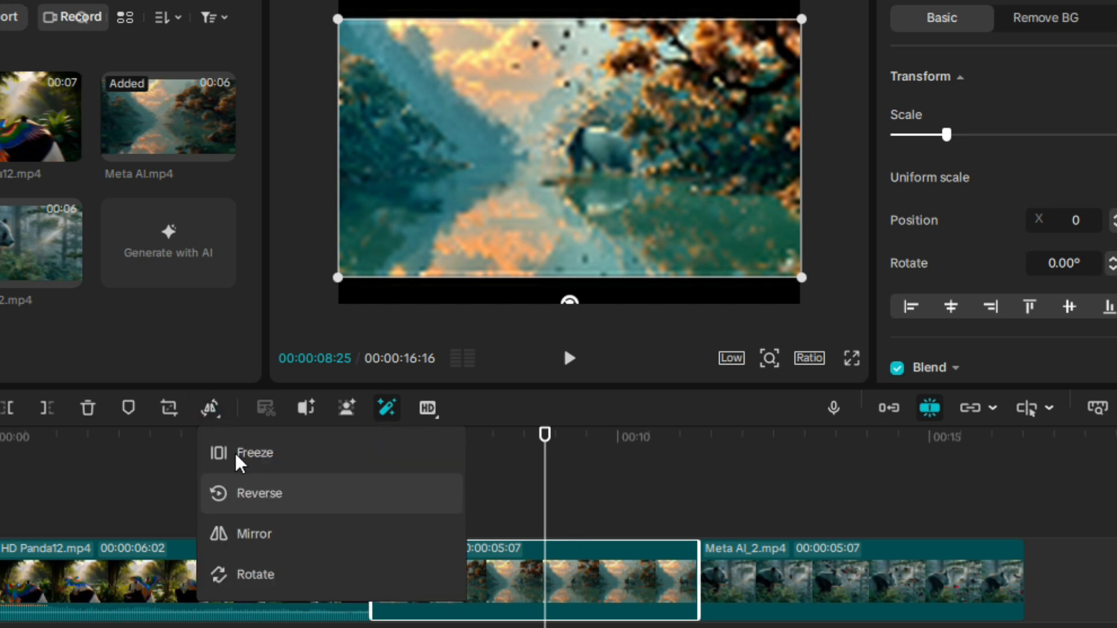
click(249, 466)
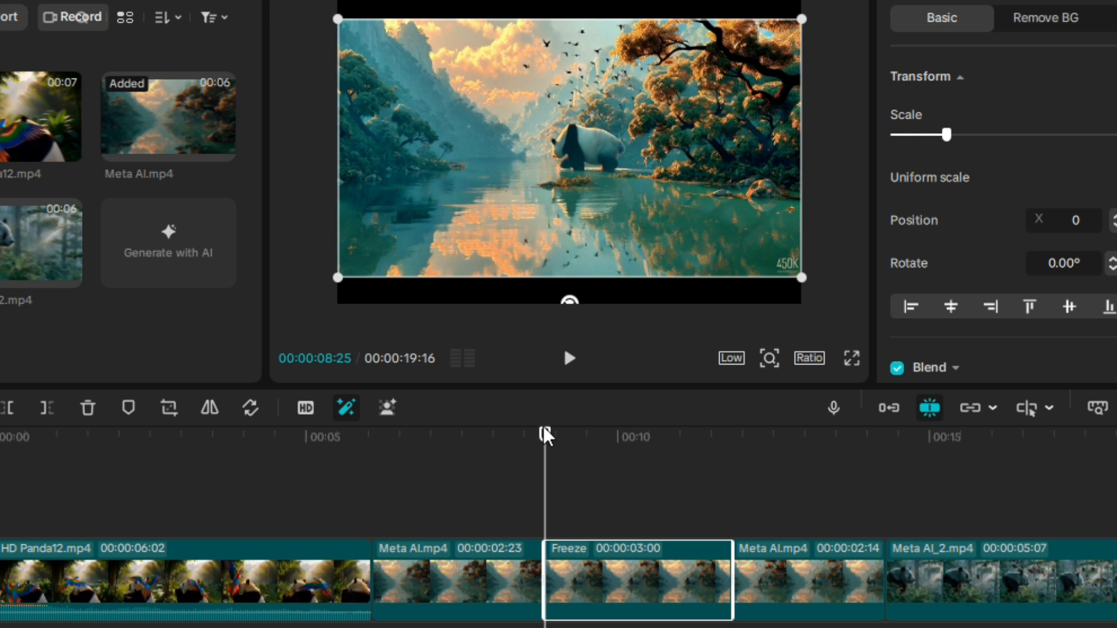
- Play back across the freeze frame in the Meta AI clip and remove it
click(536, 448)
drag(536, 448, 484, 461)
key(space)
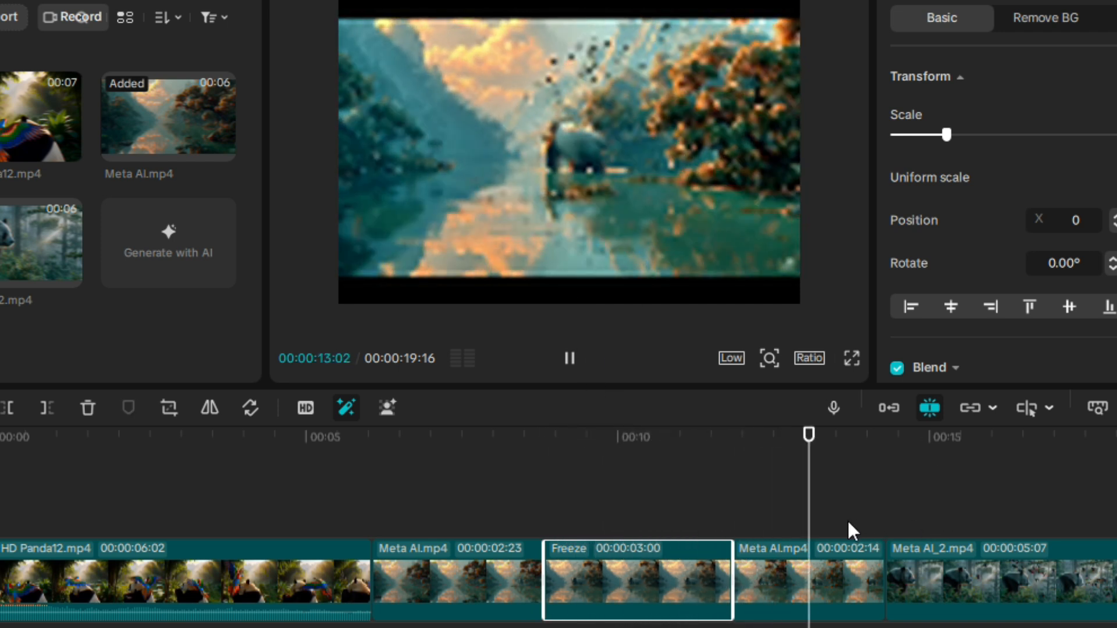
key(space)
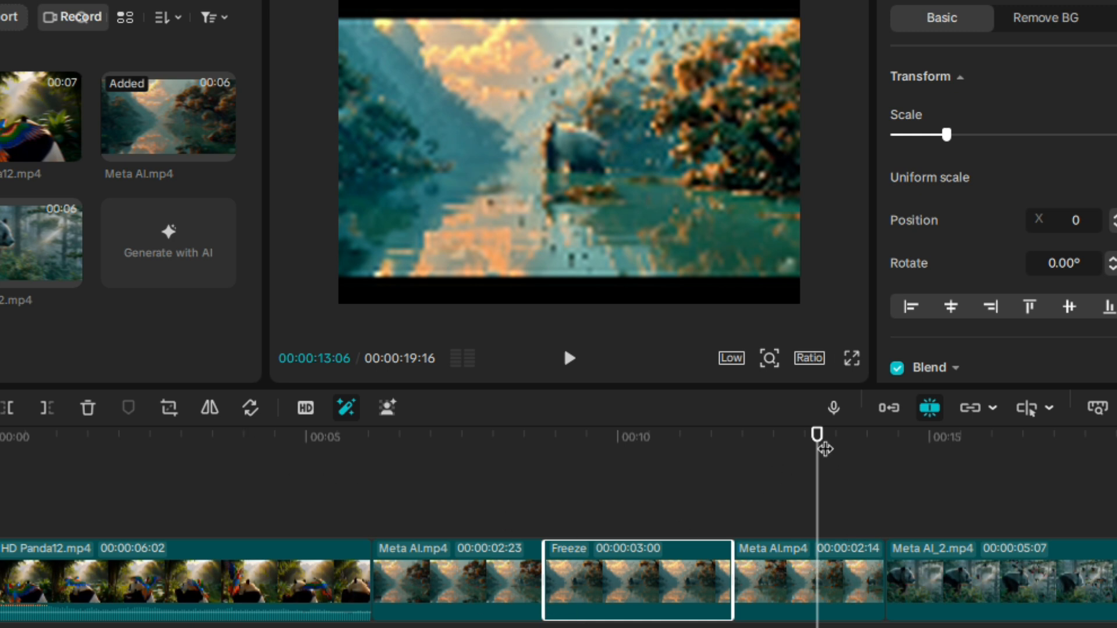
drag(818, 433, 594, 514)
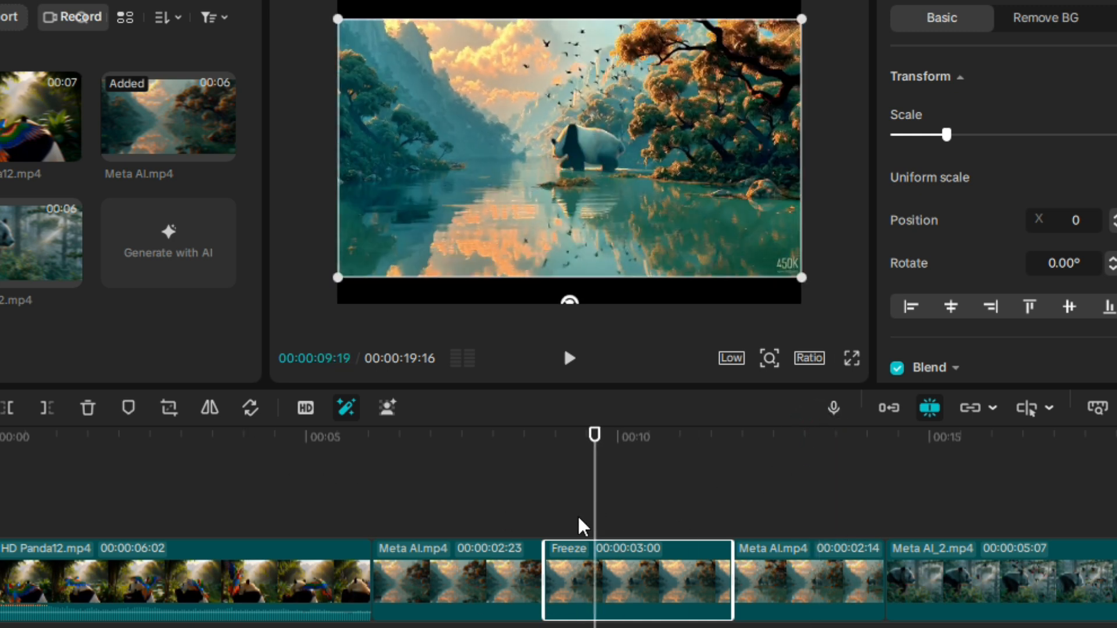
key(Delete)
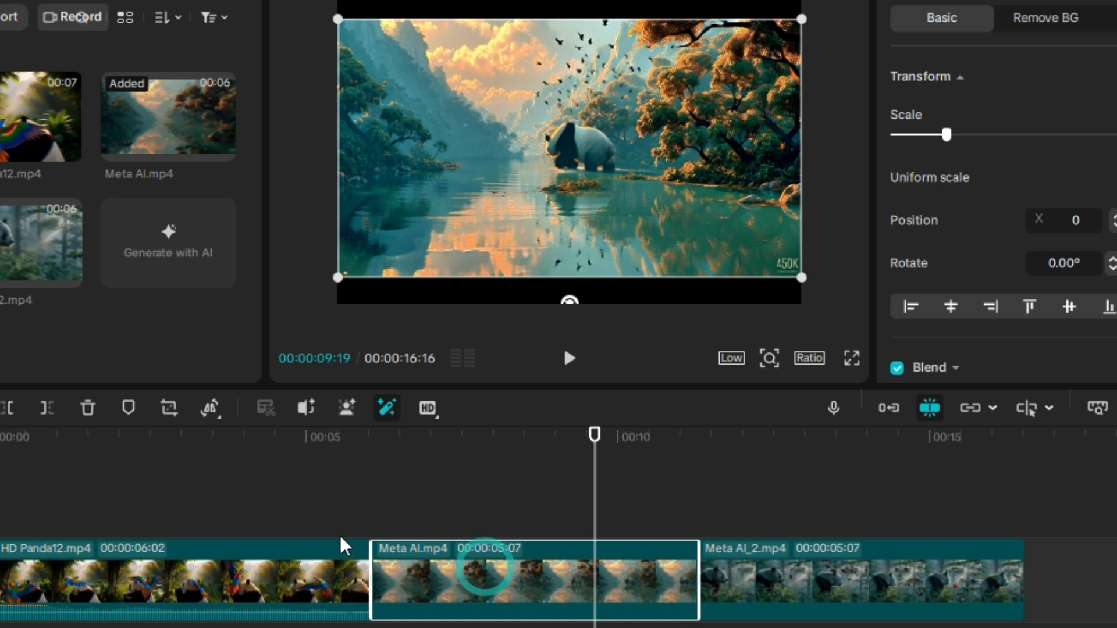
- Reverse the Meta AI clip and play it from its beginning up to 00:00:09:02
click(214, 413)
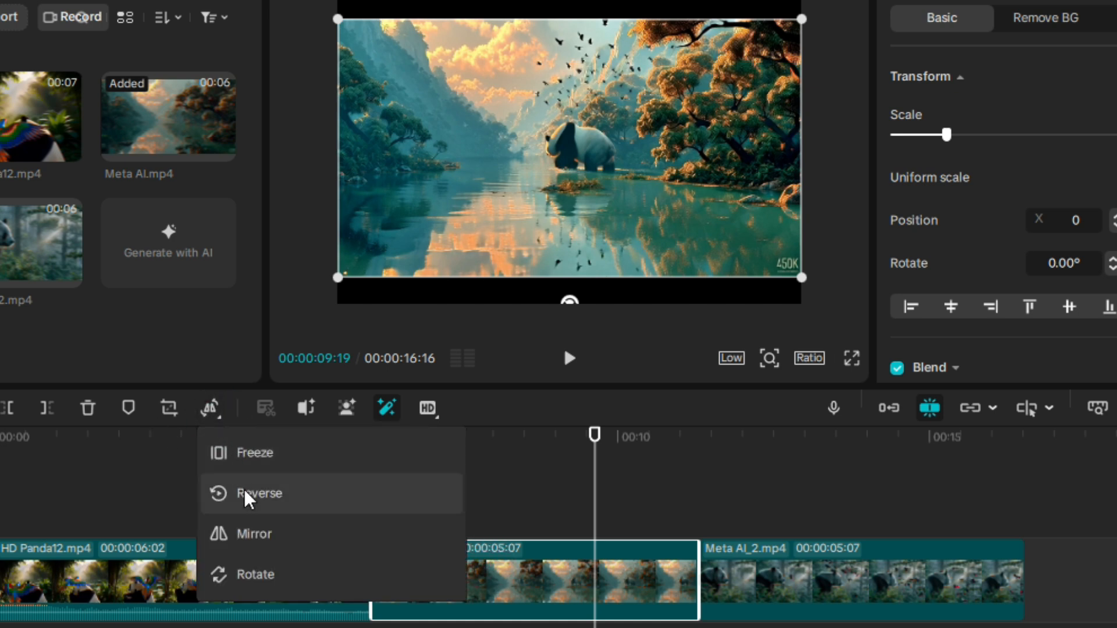
click(259, 504)
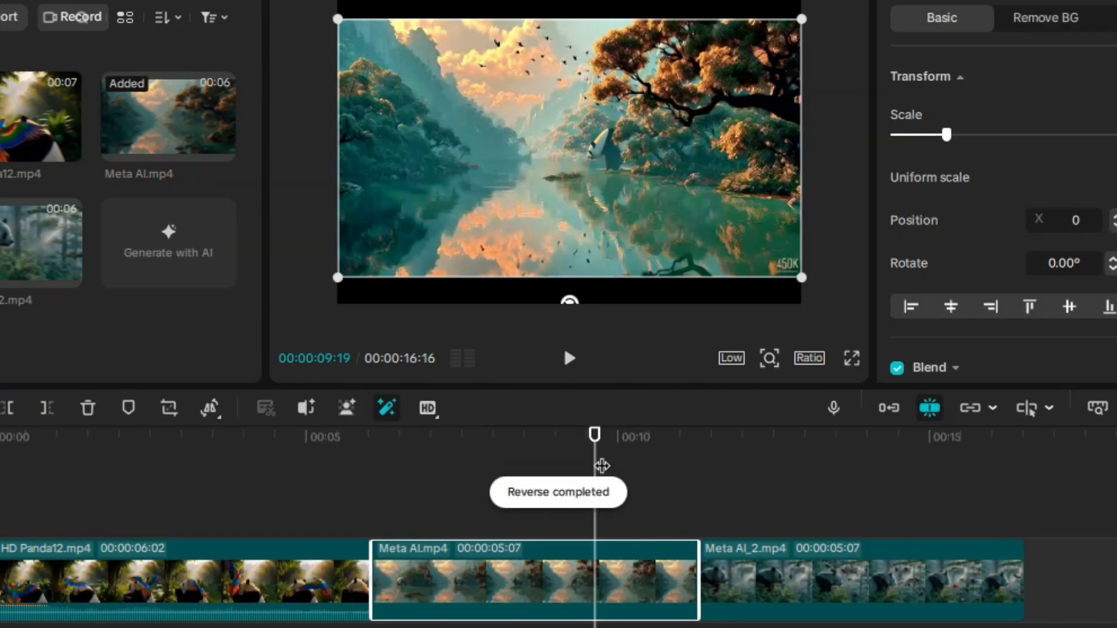
drag(602, 465, 352, 511)
key(space)
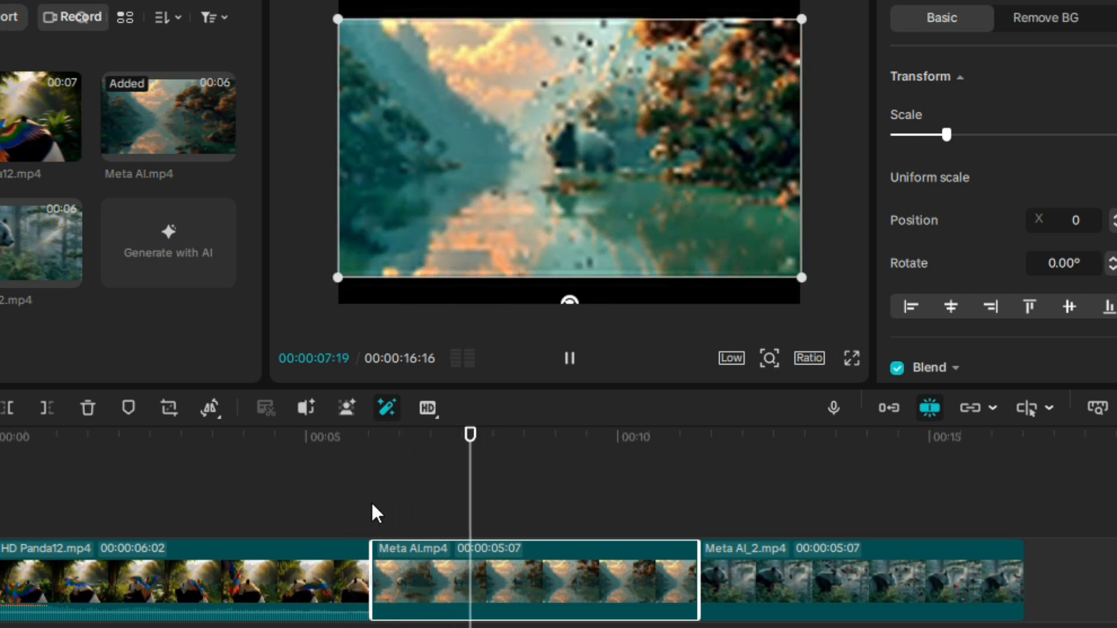
key(space)
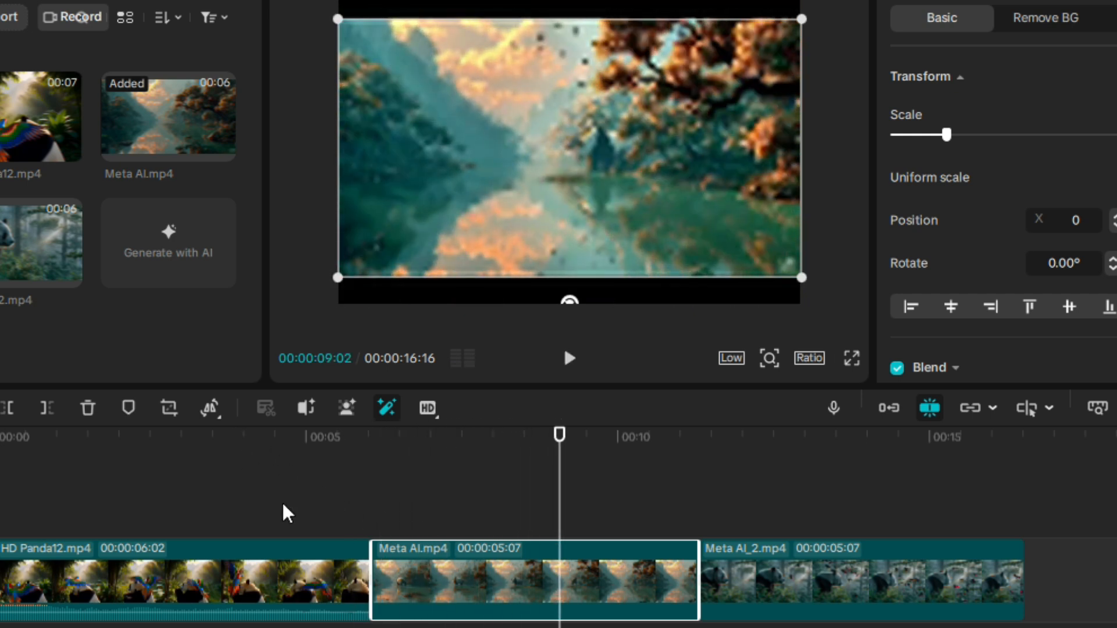
- Mirror the Meta AI clip, toggling the flip off and on to compare, and cancel its reversal
click(212, 408)
click(214, 412)
click(214, 411)
click(250, 542)
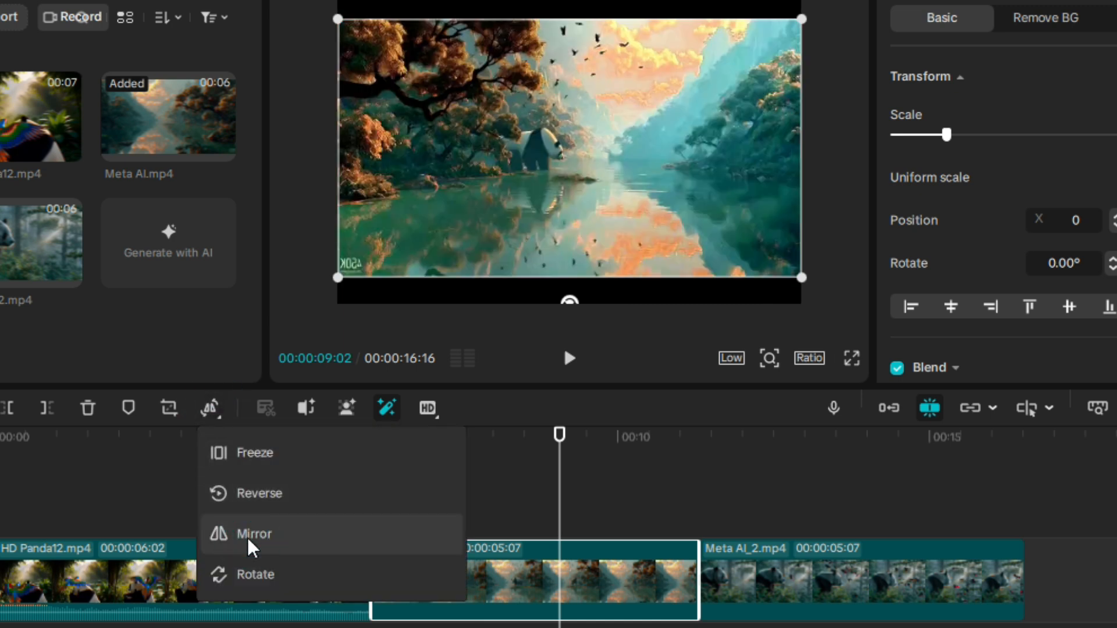
click(251, 534)
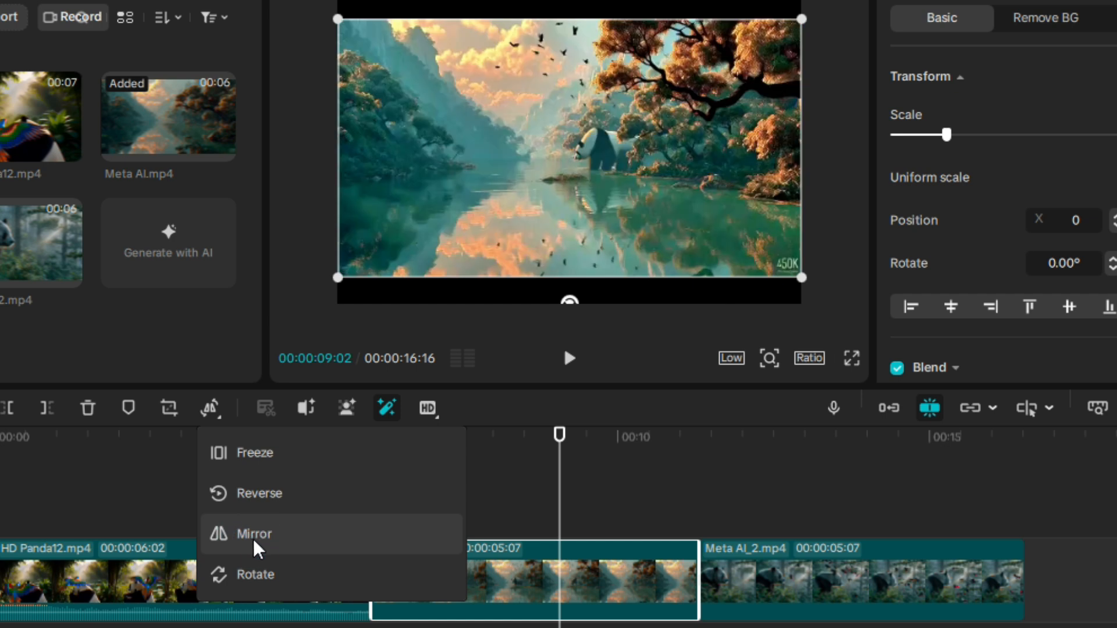
click(254, 534)
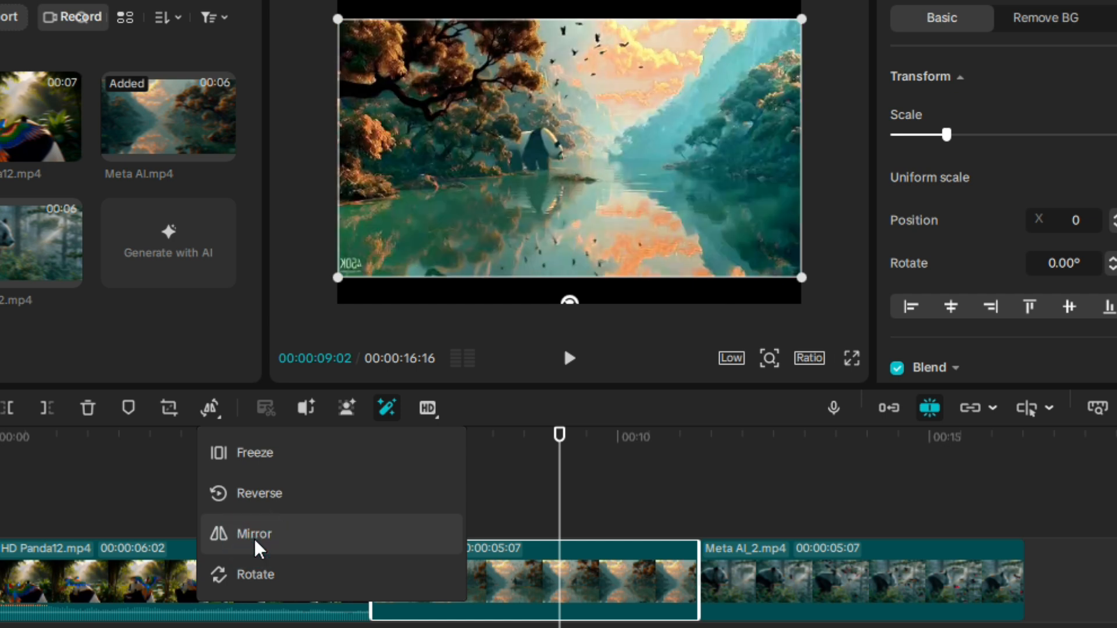
click(260, 494)
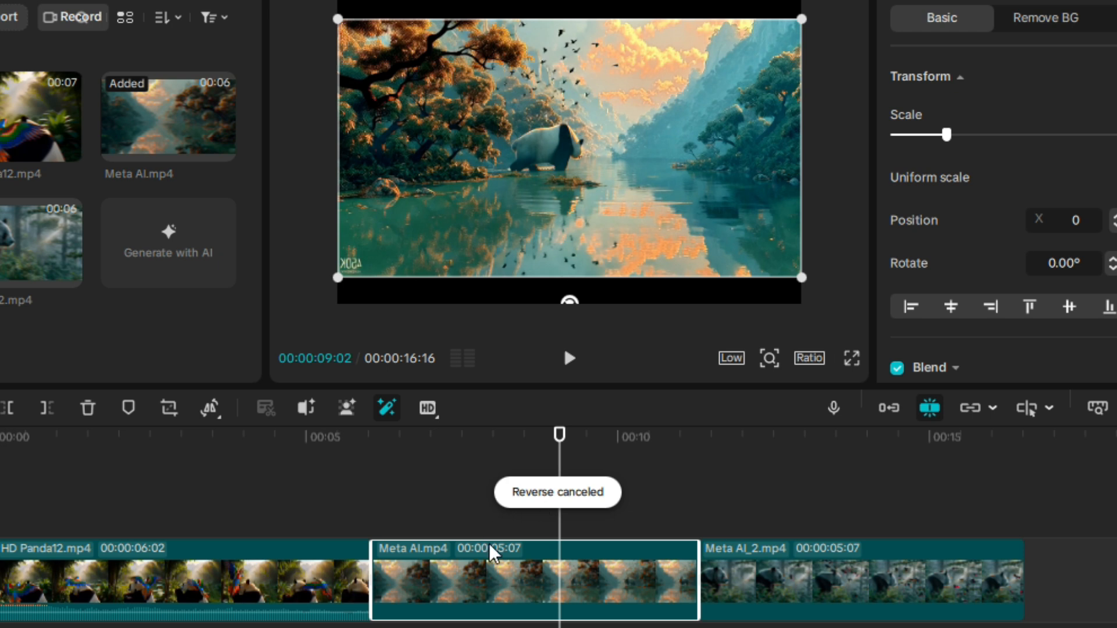
- Rotate the Meta AI clip in four successive turns to 360°
click(218, 415)
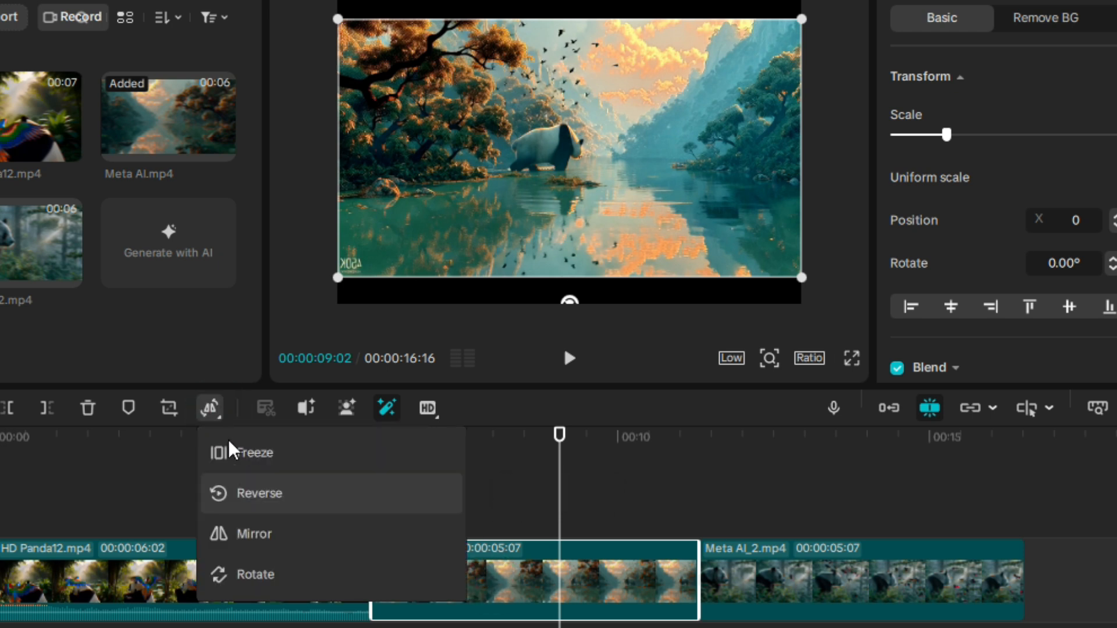
click(257, 577)
click(257, 577)
click(257, 578)
click(257, 578)
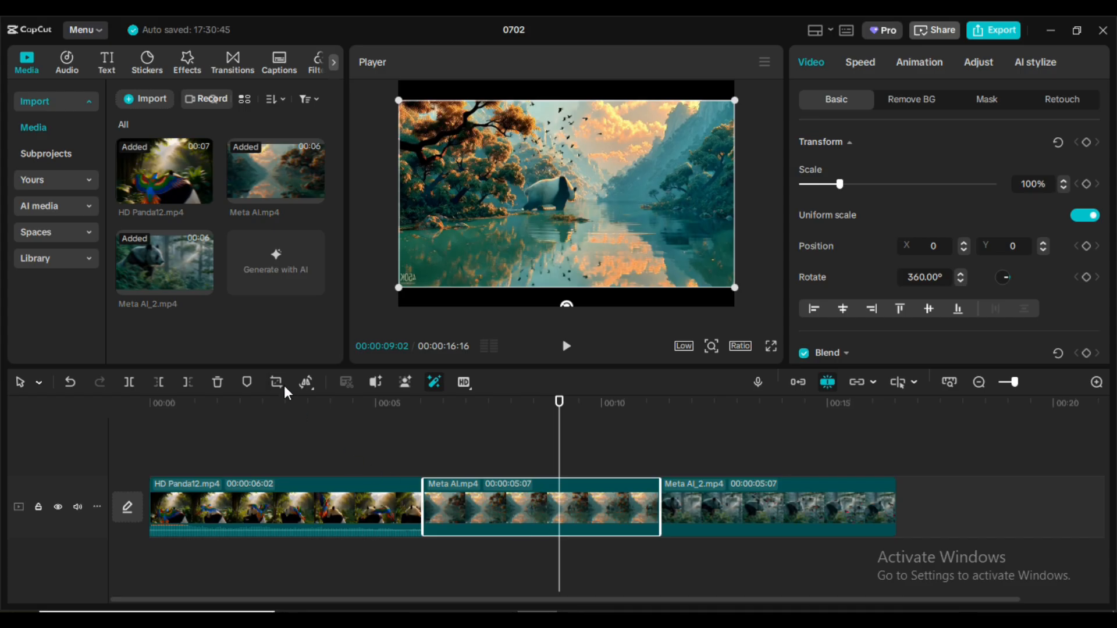
- Start cropping the Meta AI clip with a free frame narrowed around the panda from both sides and below
click(280, 382)
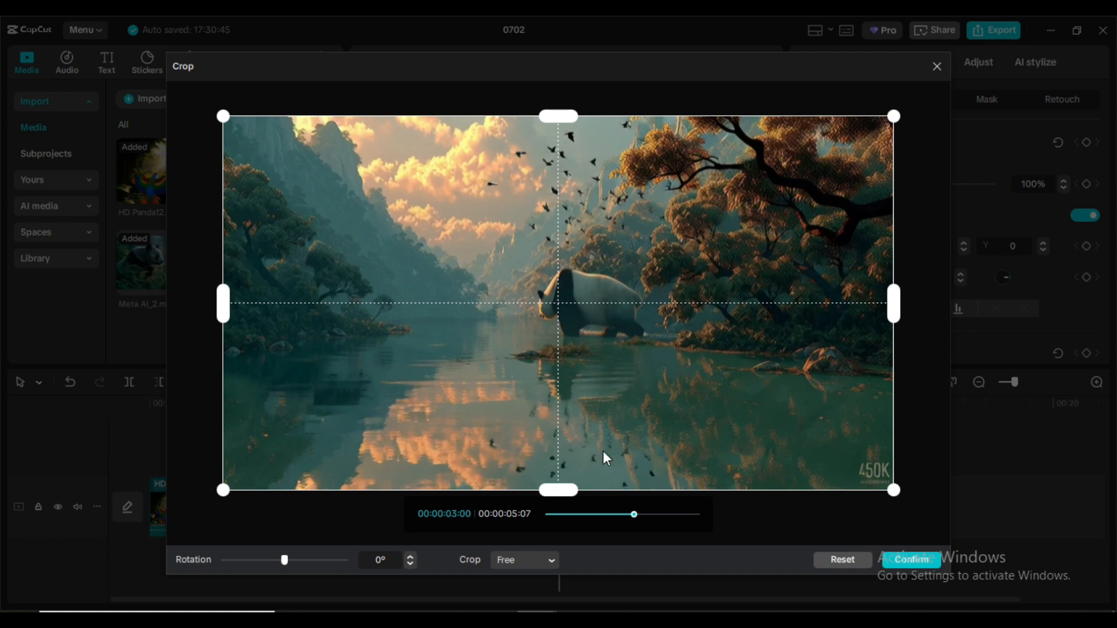
drag(550, 487, 557, 459)
drag(893, 284, 733, 294)
drag(234, 284, 404, 289)
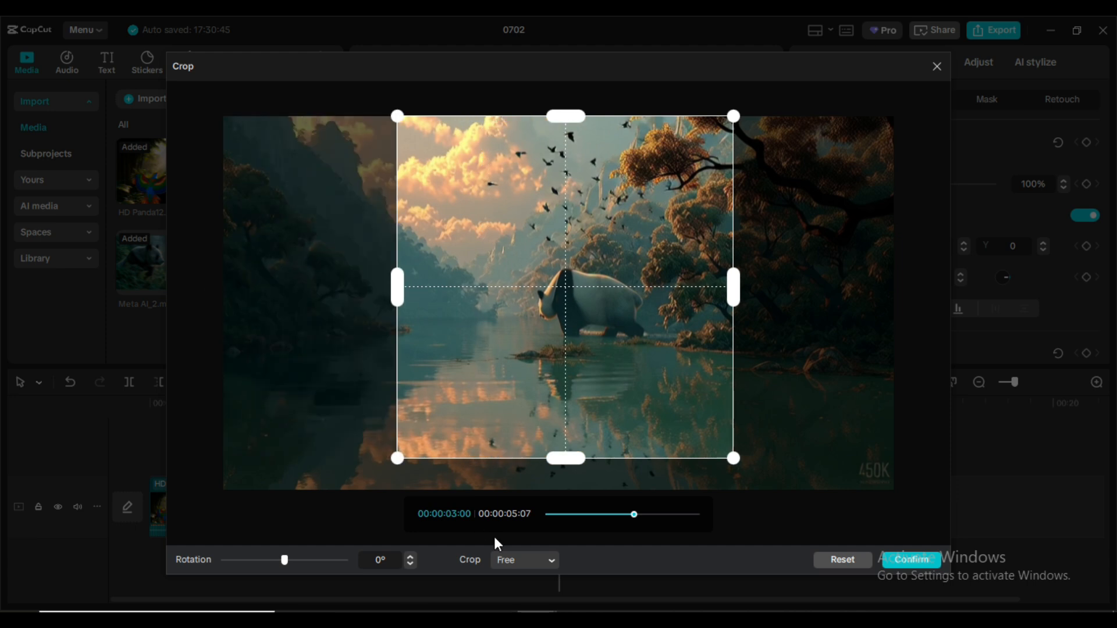
- Try the 1:1 and 9:16 crop ratios on the Meta AI clip and preview the crop at 00:00:03:07
click(514, 567)
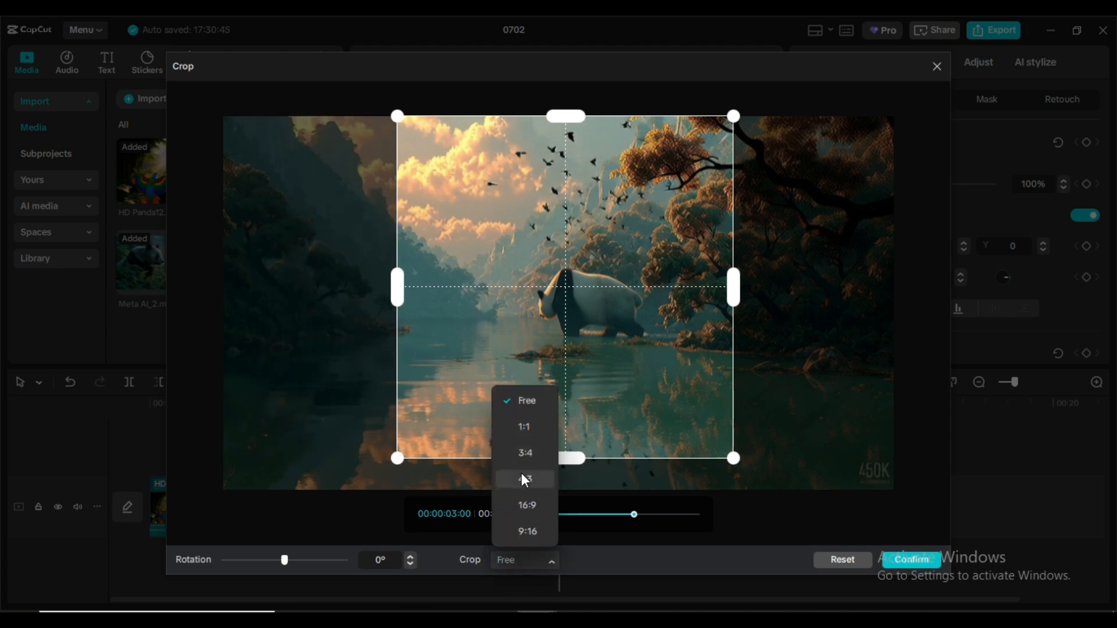
click(522, 429)
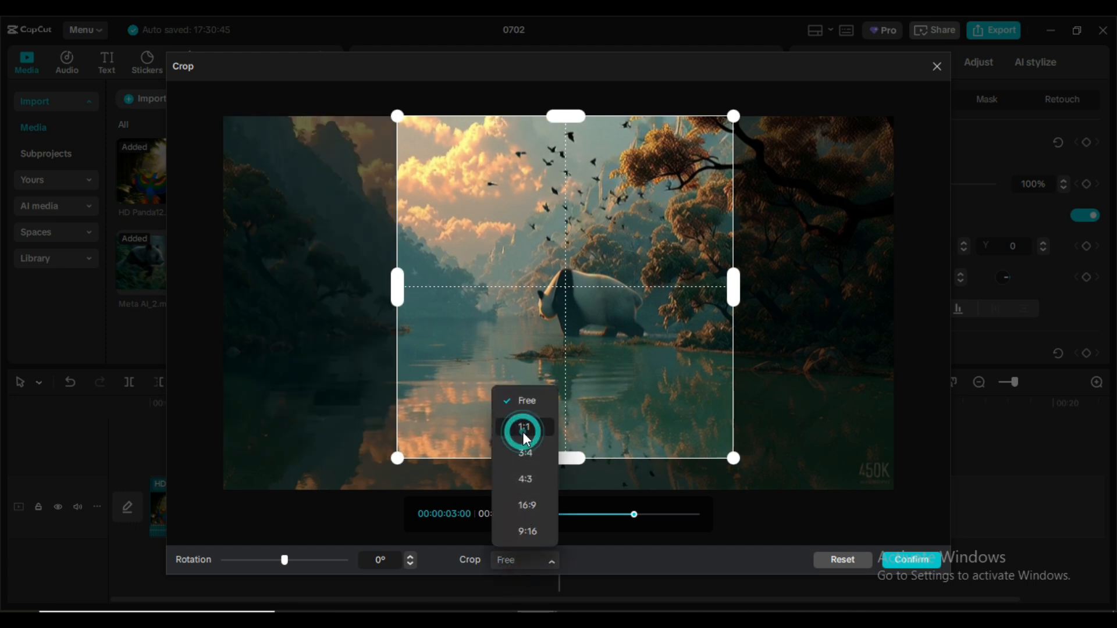
click(515, 562)
click(521, 532)
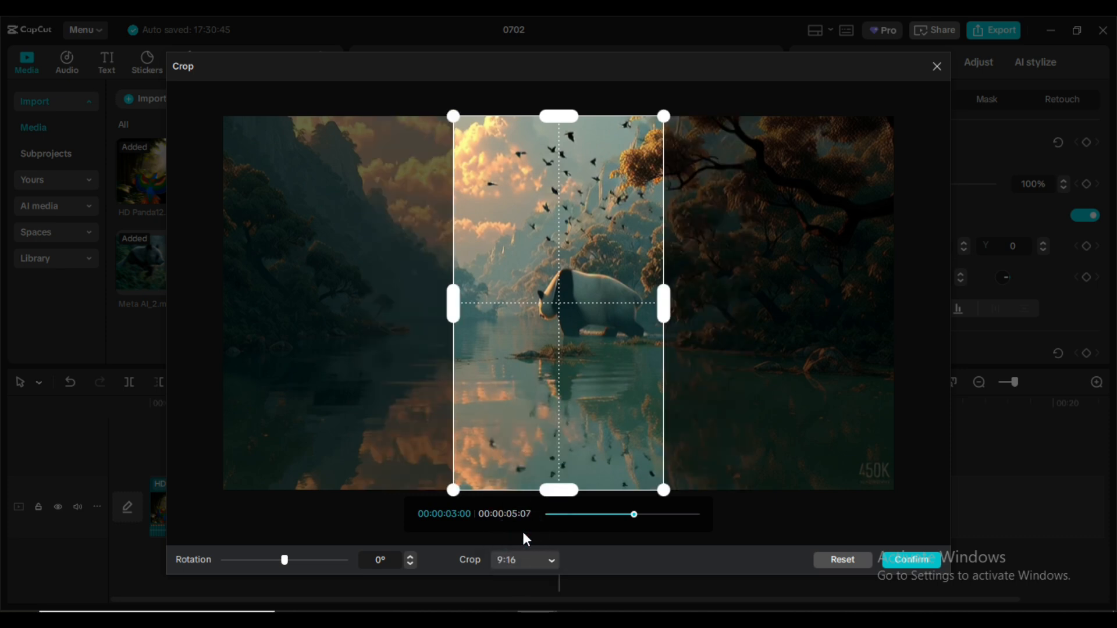
click(663, 302)
click(665, 304)
click(457, 304)
click(664, 115)
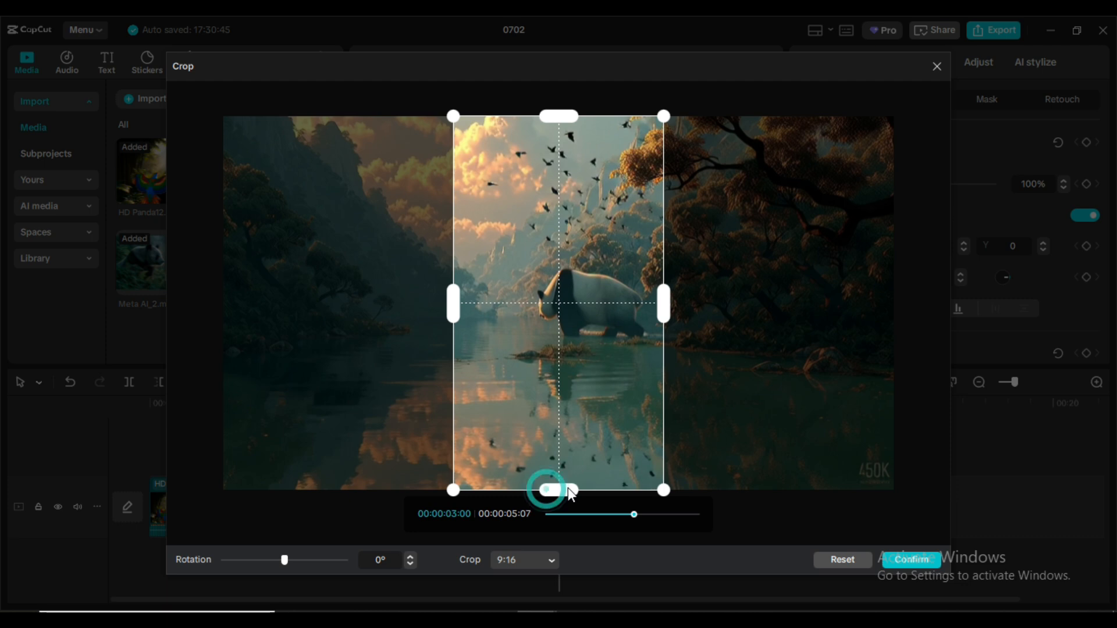
mouse_move(633, 515)
mouse_down()
mouse_move(609, 515)
mouse_move(642, 516)
mouse_up()
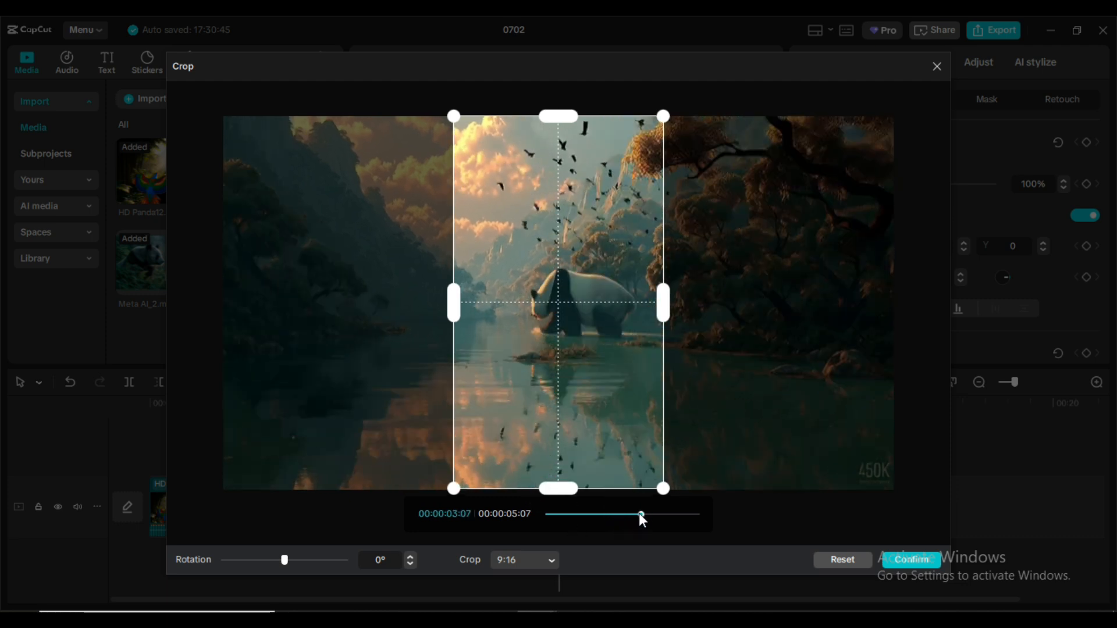
- Try the 3:4 crop ratio and return the crop to Free
click(507, 560)
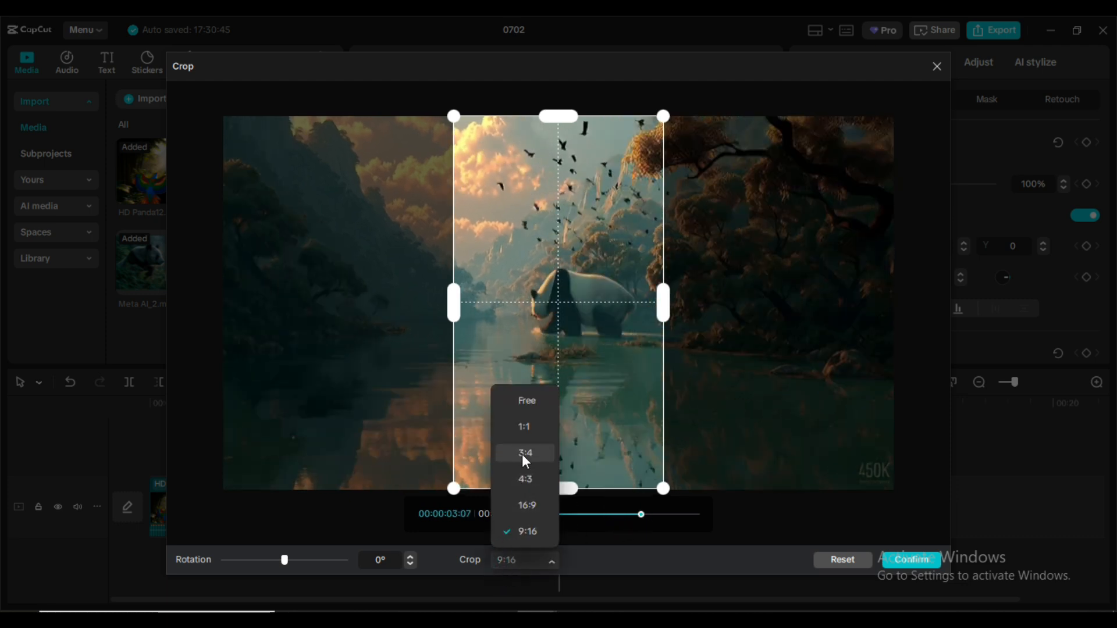
click(523, 453)
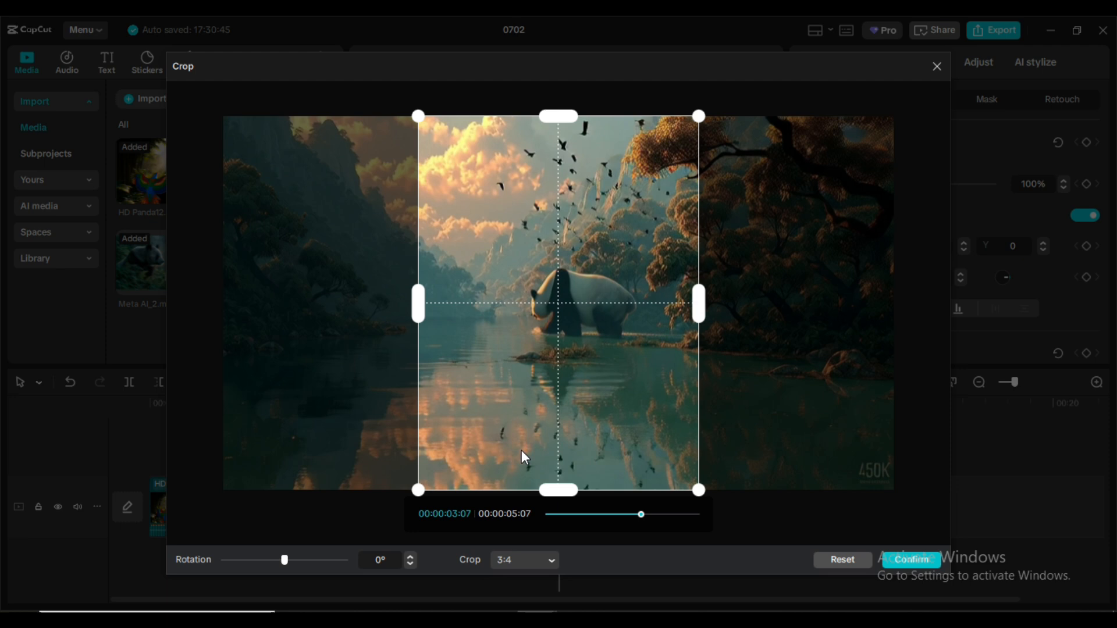
click(516, 562)
click(525, 402)
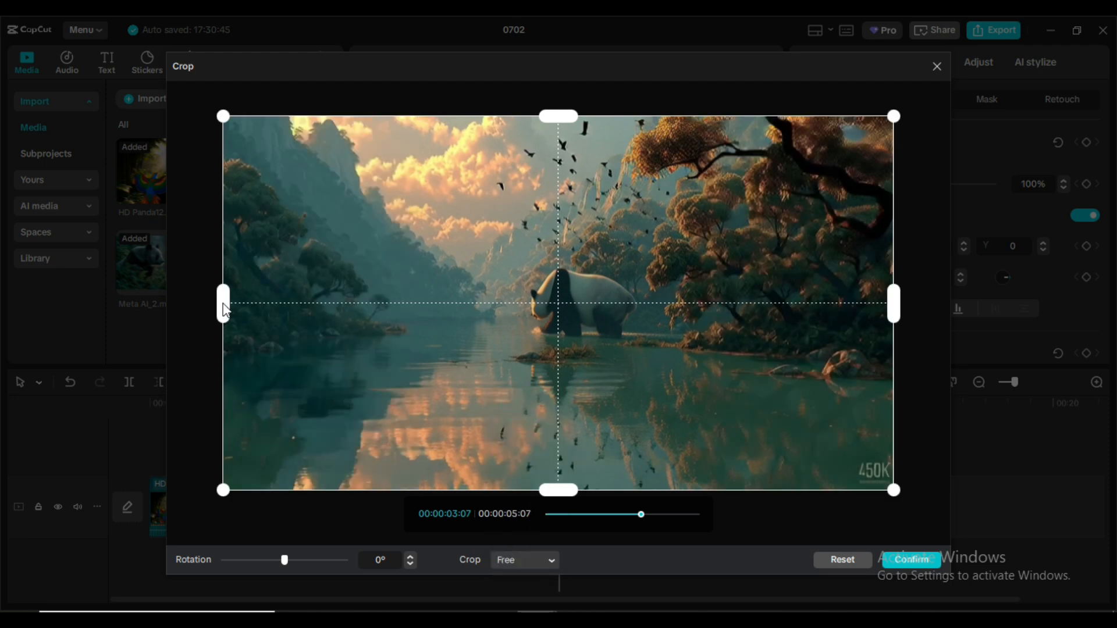
- Crop the Meta AI clip freely to a tight frame around the panda, apply it, and undo the crop
drag(223, 305, 387, 309)
drag(893, 303, 658, 315)
drag(522, 118, 535, 245)
drag(521, 495, 524, 426)
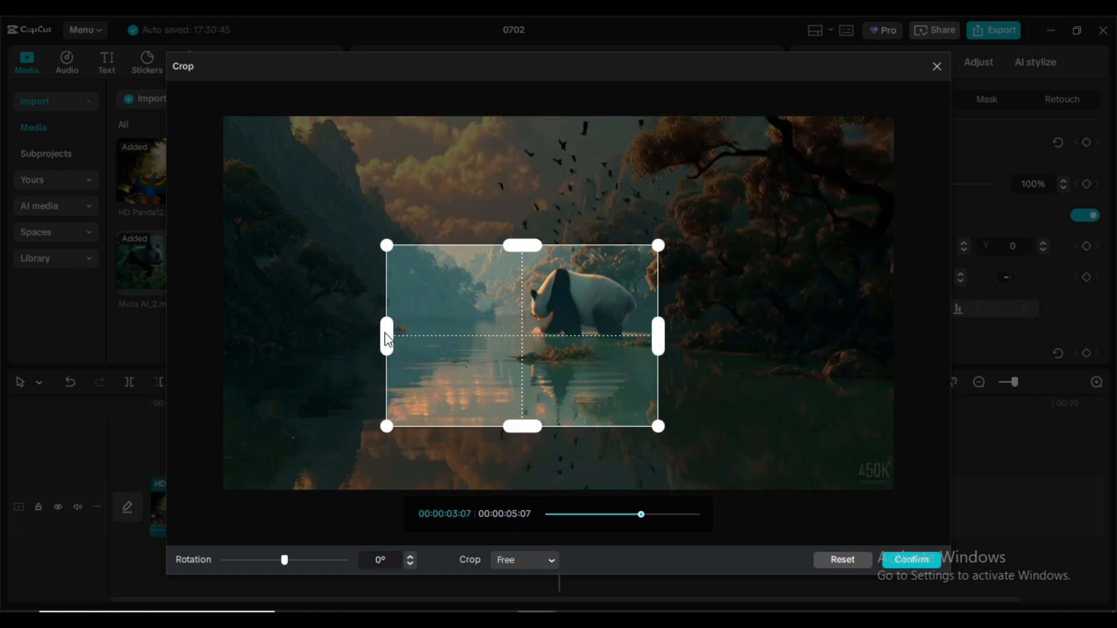
drag(385, 333, 447, 335)
click(902, 559)
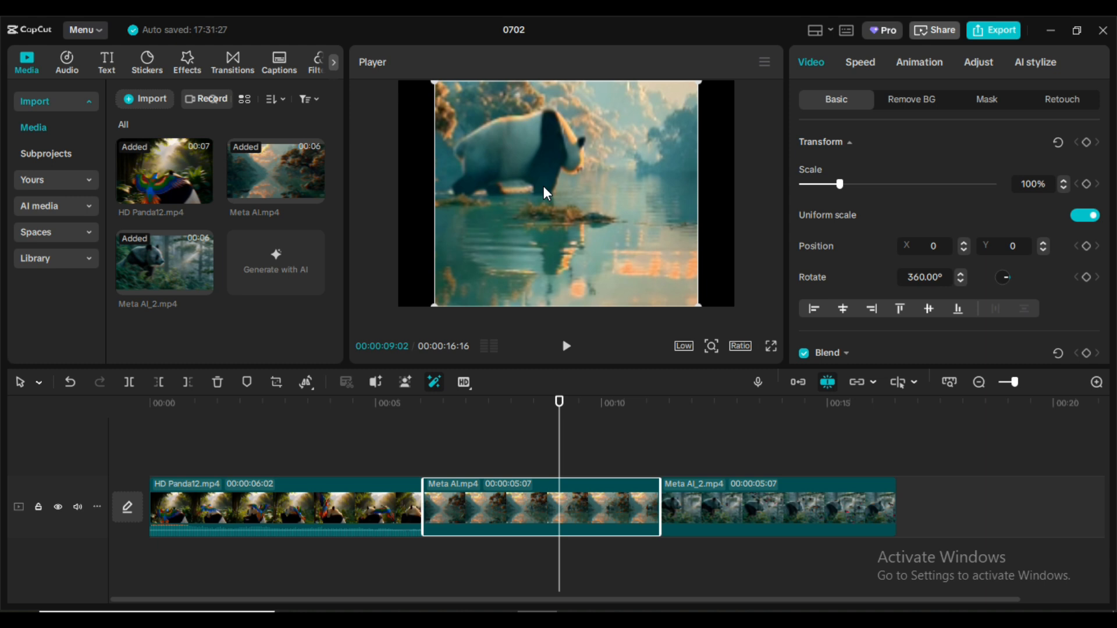
key(ctrl+z)
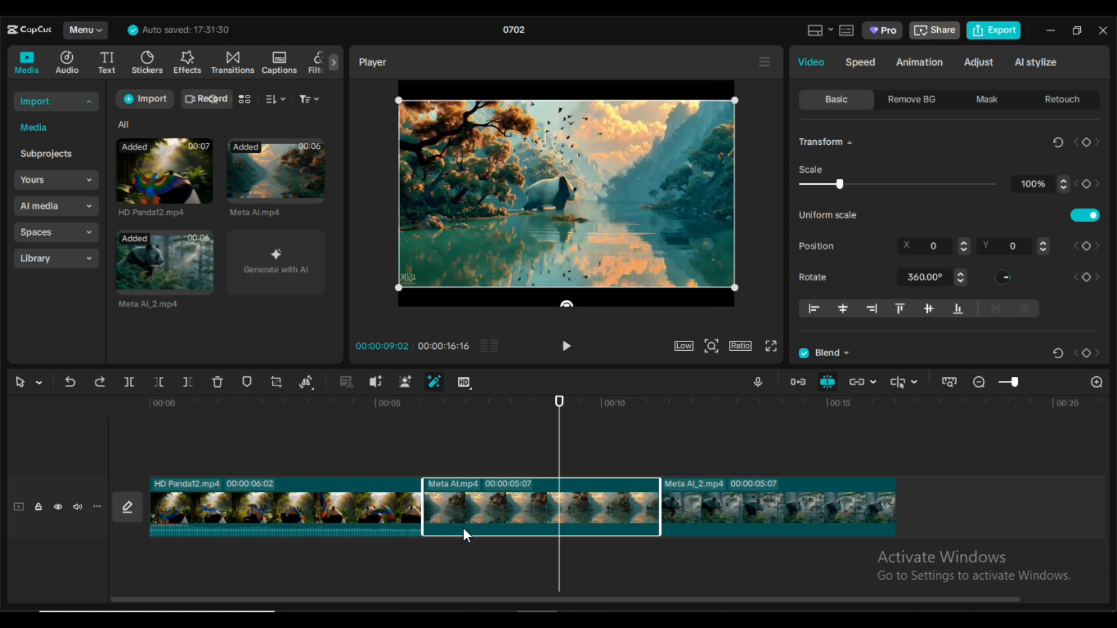
- Add a marker to the Meta AI clip at 00:00:09:02 and name it sdfasfasfasdf
click(247, 381)
double_click(559, 474)
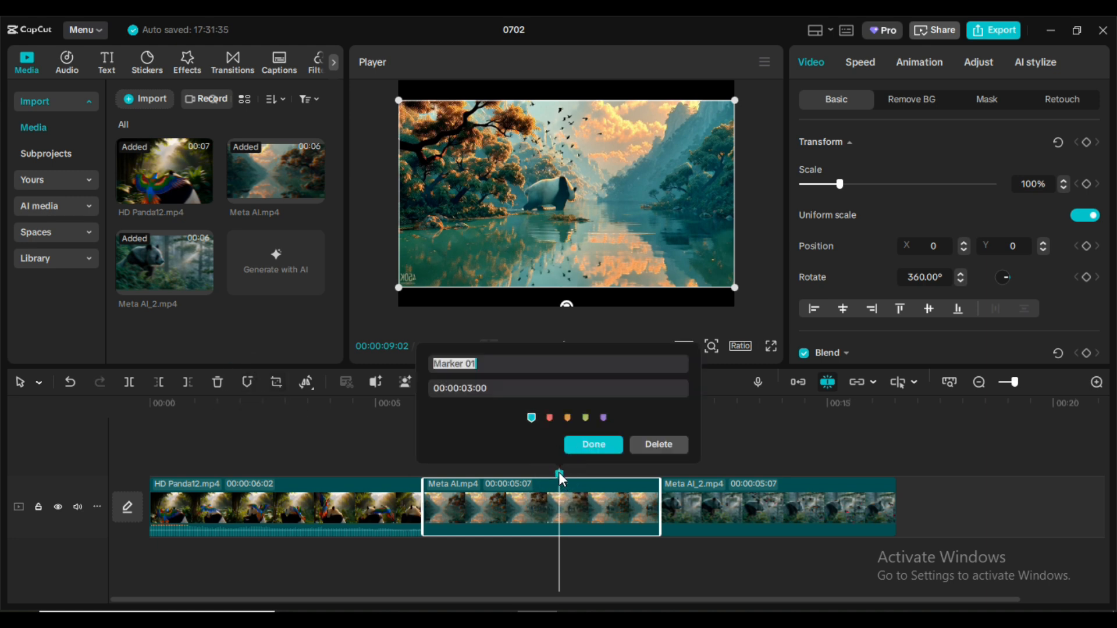
text(sdfasfasfasdf)
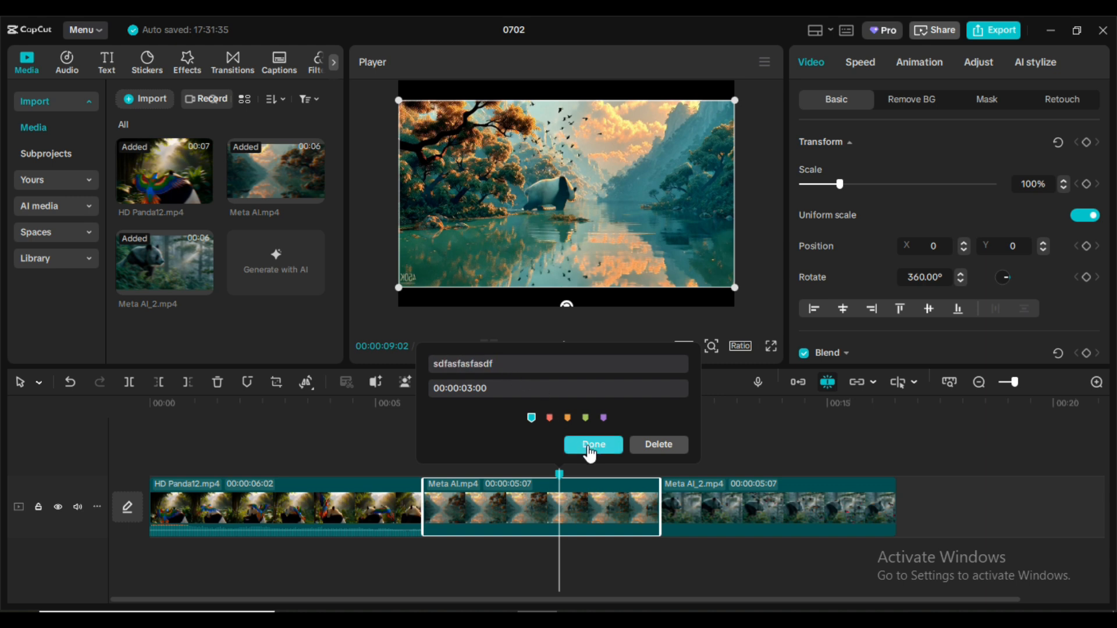
click(590, 448)
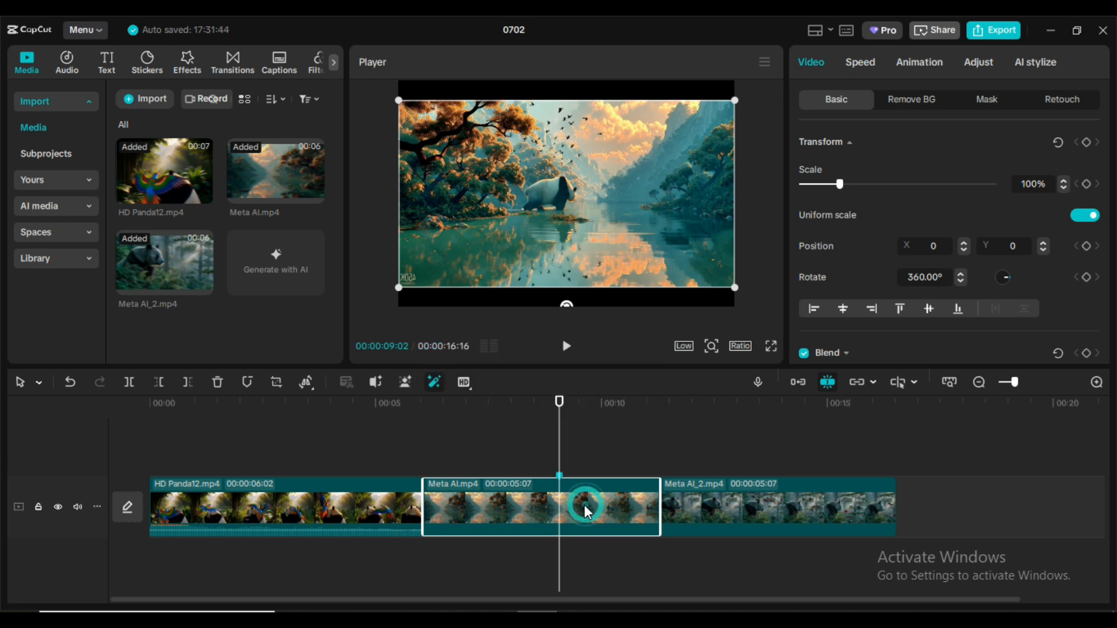
- Move the playhead earlier in the Meta AI clip and jump back to the sdfasfasfasdf marker, repeating this once
drag(559, 403, 499, 478)
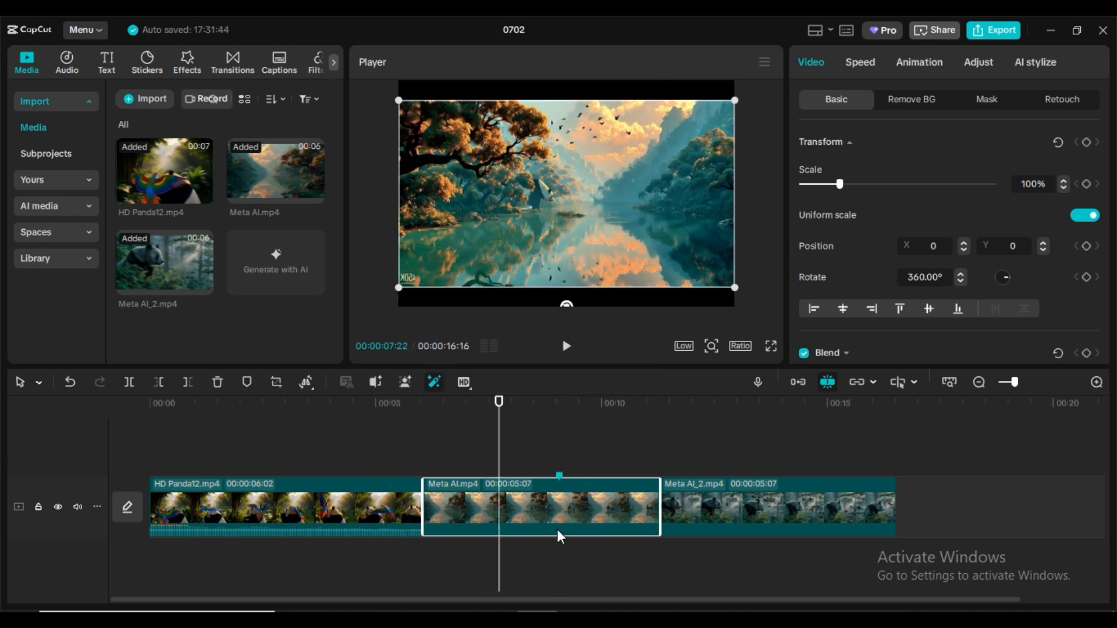
click(557, 476)
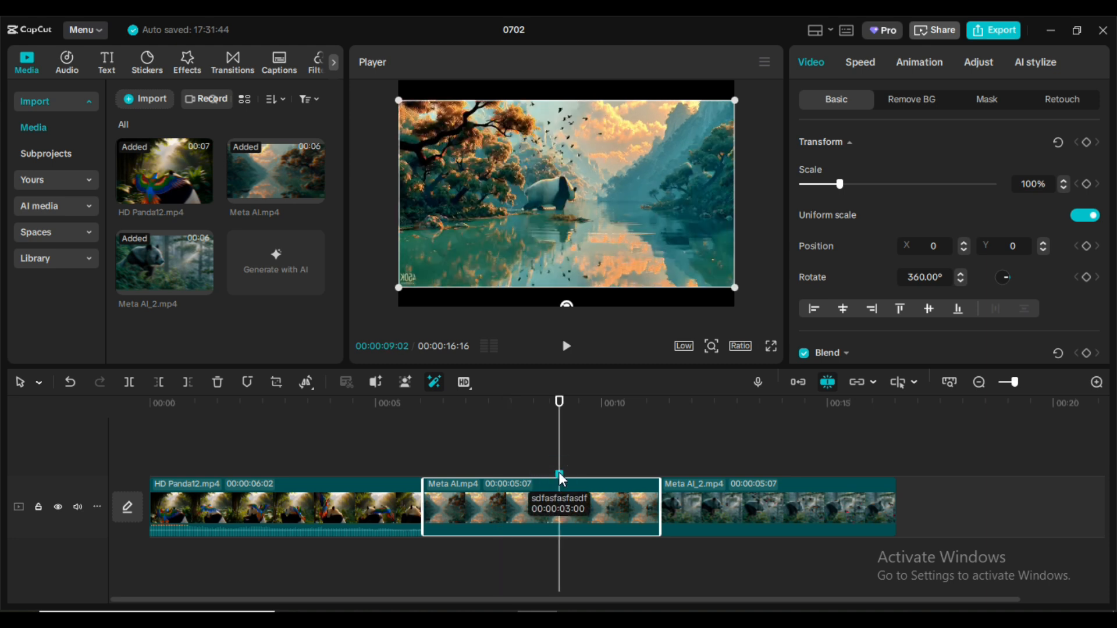
drag(562, 401, 472, 404)
click(559, 476)
- Delete the Meta AI clip, undo the deletion, and return the playhead to the clip's marker from an earlier point
key(Delete)
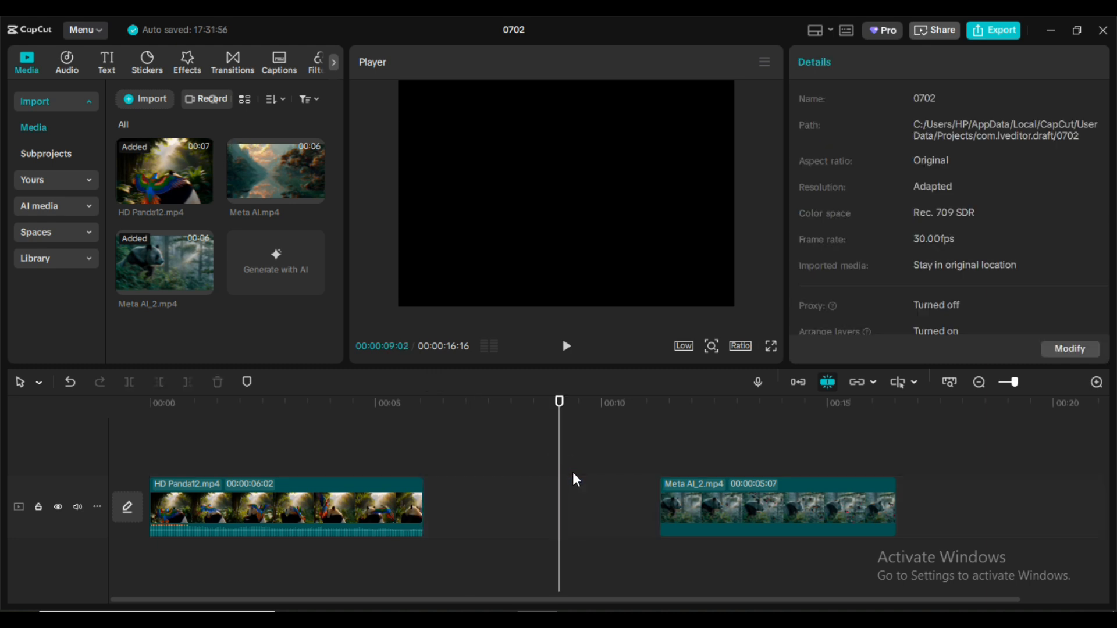
key(ctrl+z)
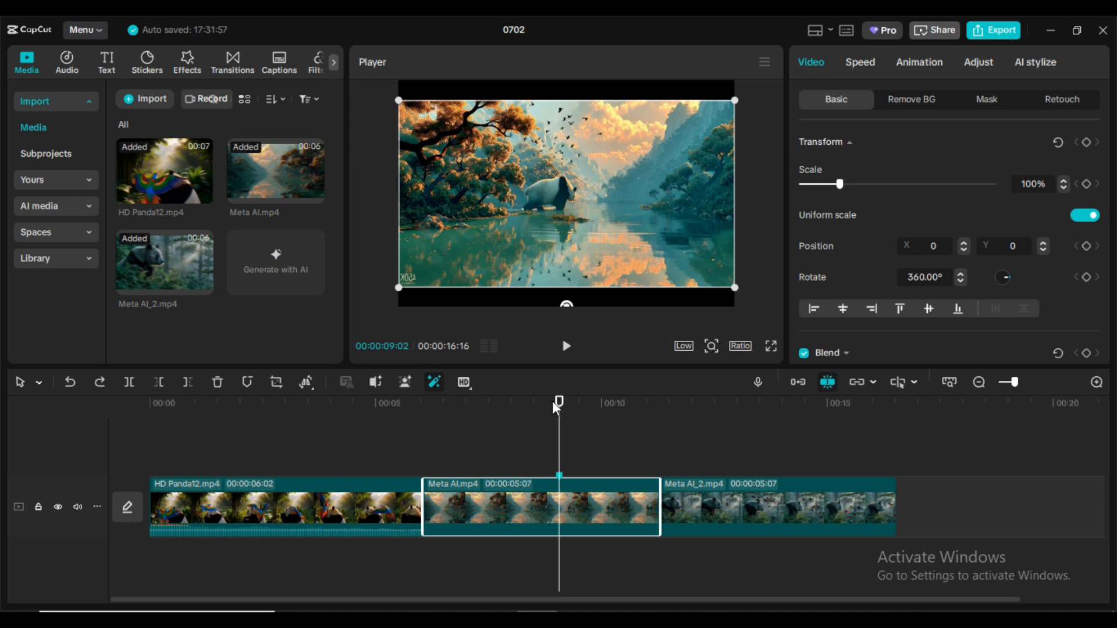
drag(559, 402, 463, 403)
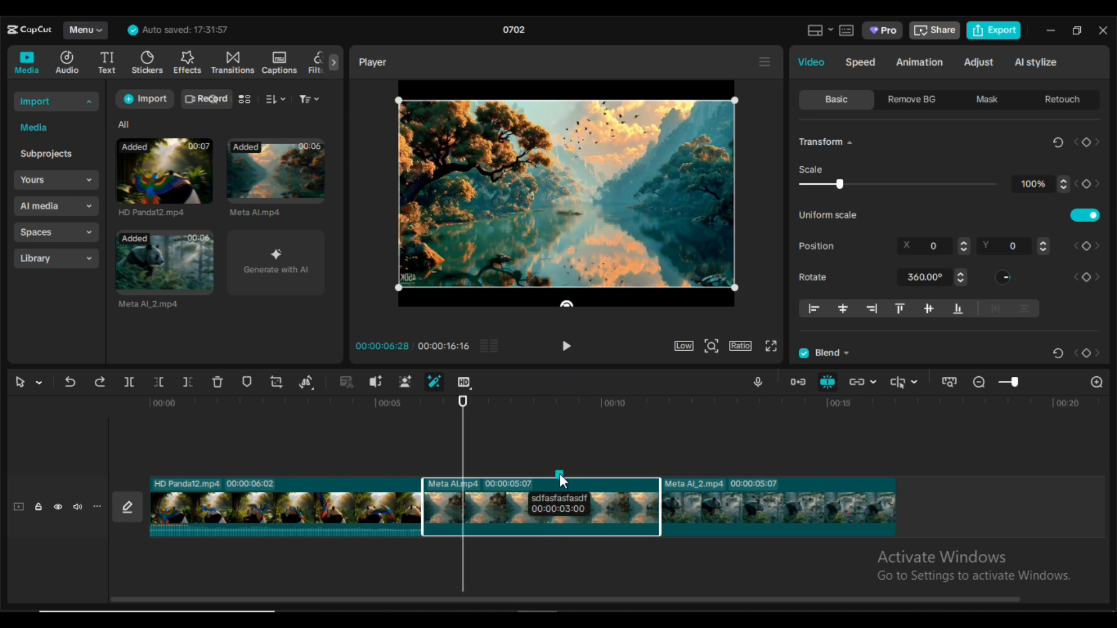
click(559, 475)
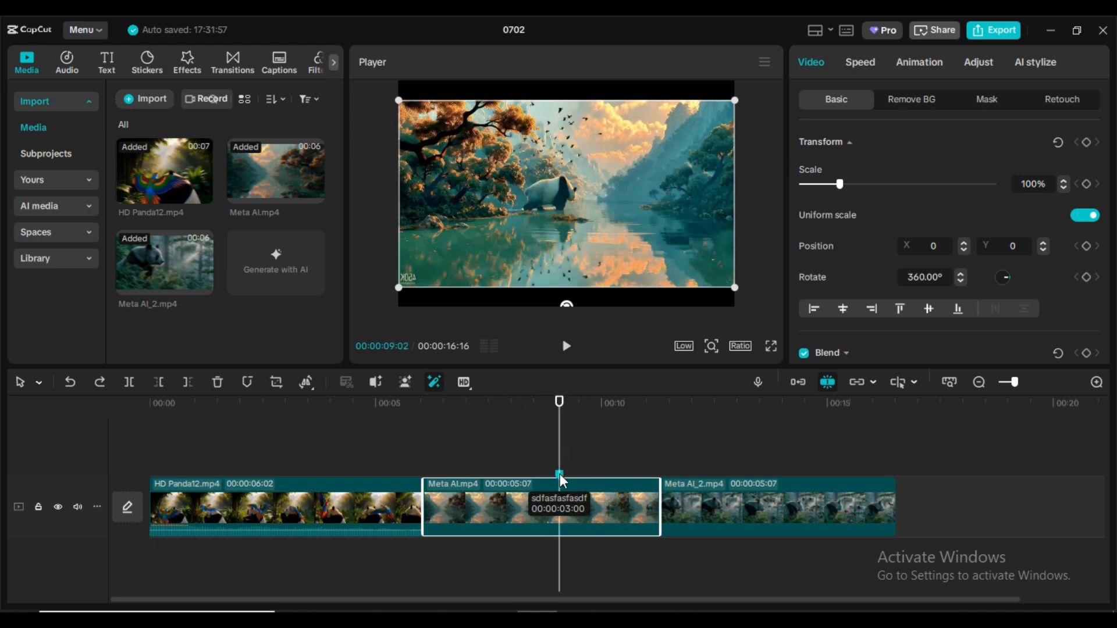
- Remove the marker at 00:00:09:02 from the Meta AI clip, add a new one there and remove it again
click(248, 383)
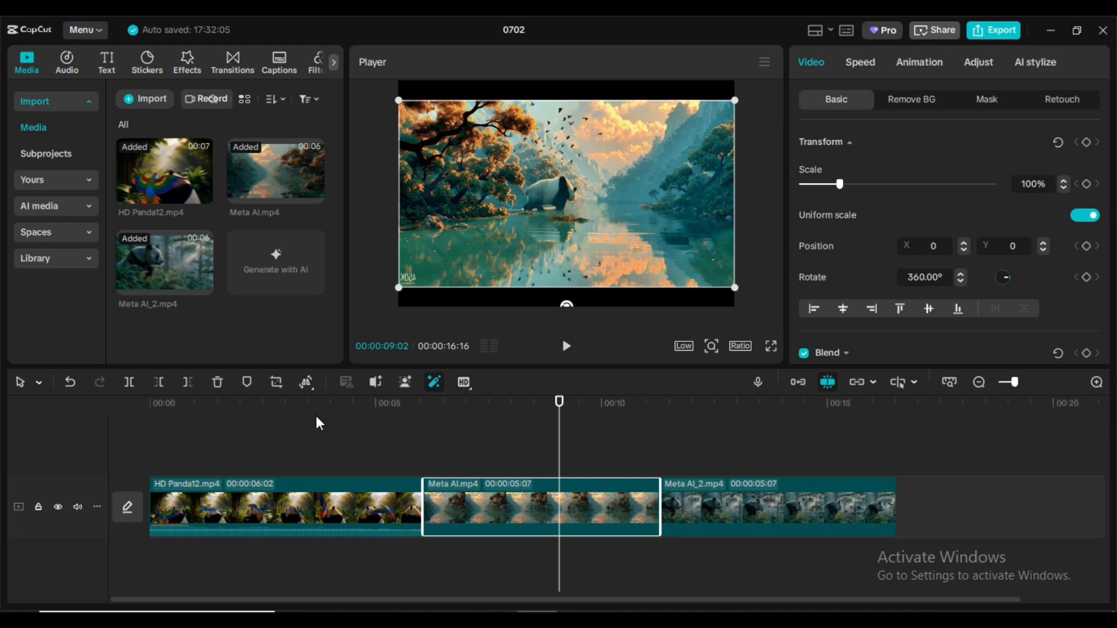
click(249, 381)
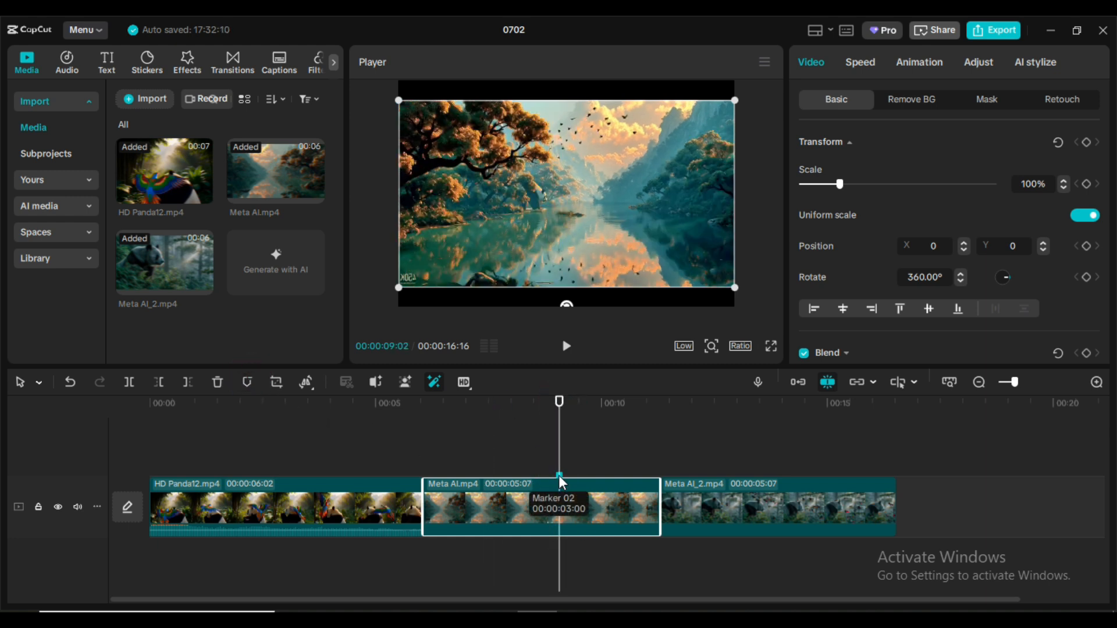
click(253, 382)
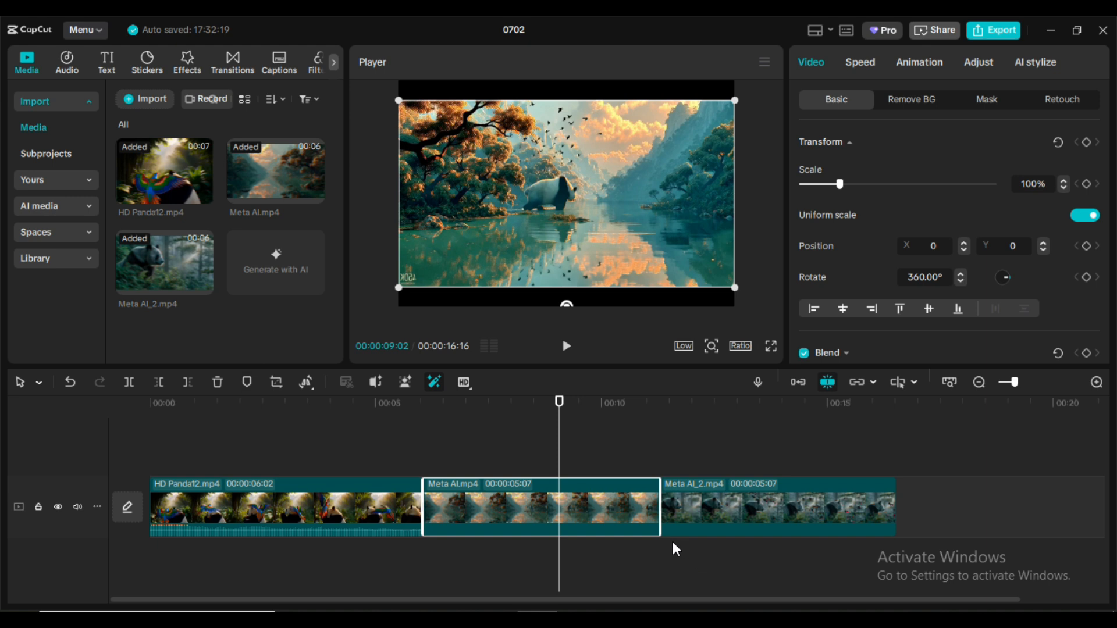
- Delete the whole Meta AI clip from the timeline and undo the deletion
click(218, 384)
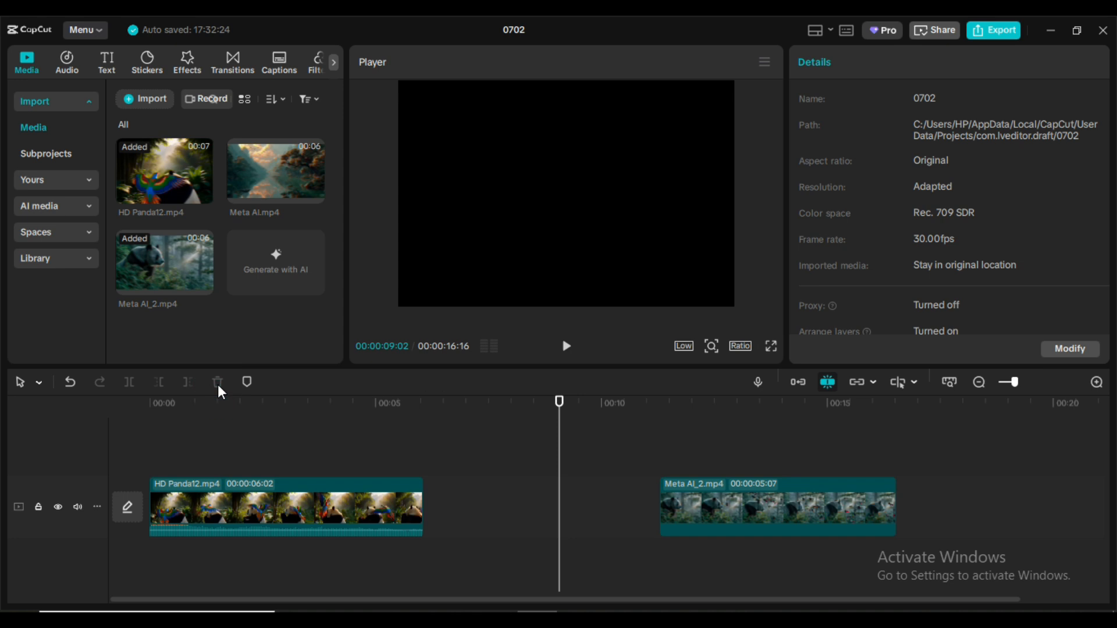
key(ctrl+z)
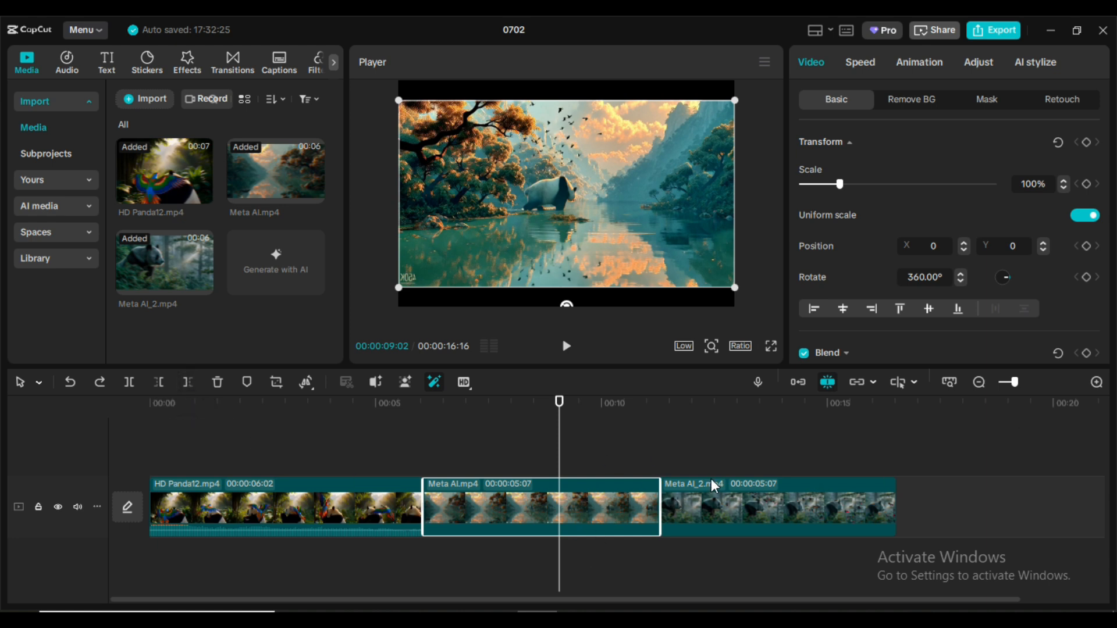
- Try Delete right and Delete left on the Meta AI clip at 00:00:09:02, undoing each cut
click(189, 381)
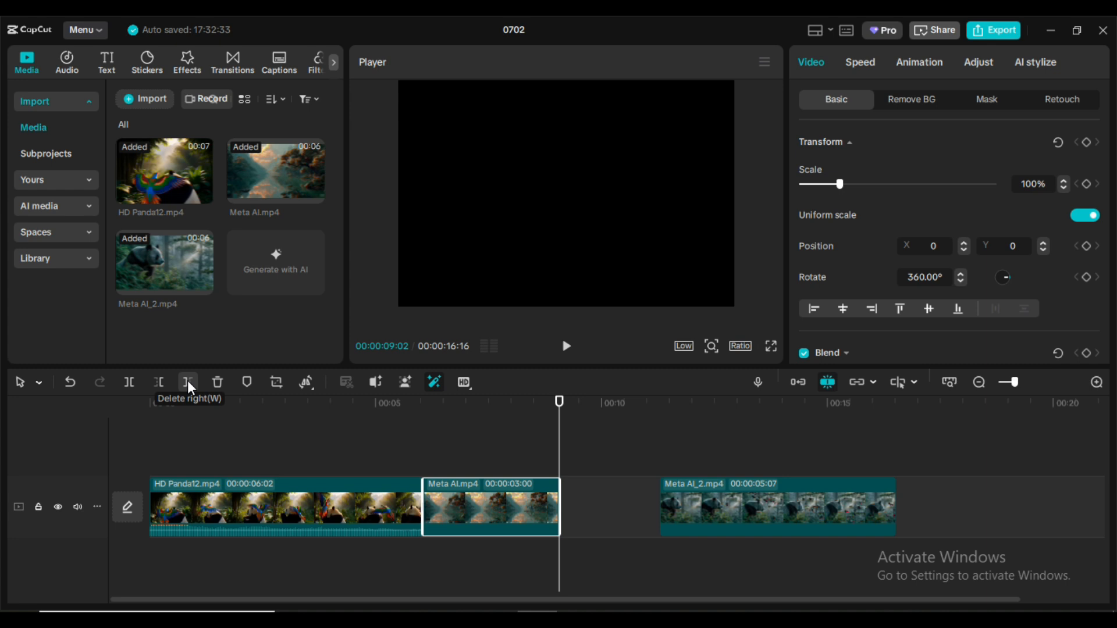
key(ctrl+z)
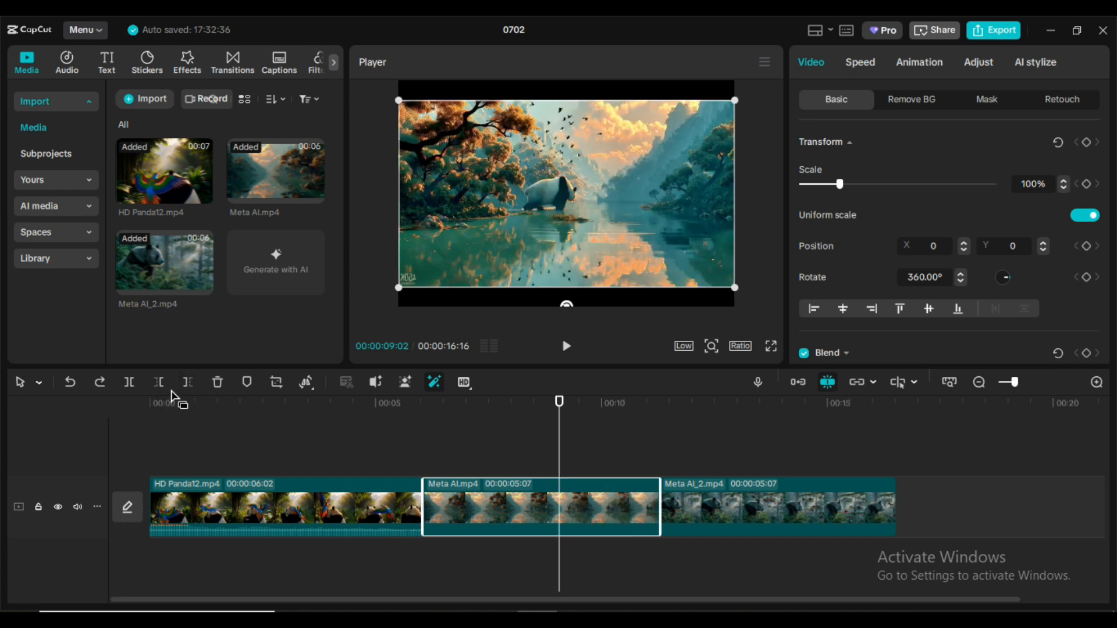
click(163, 381)
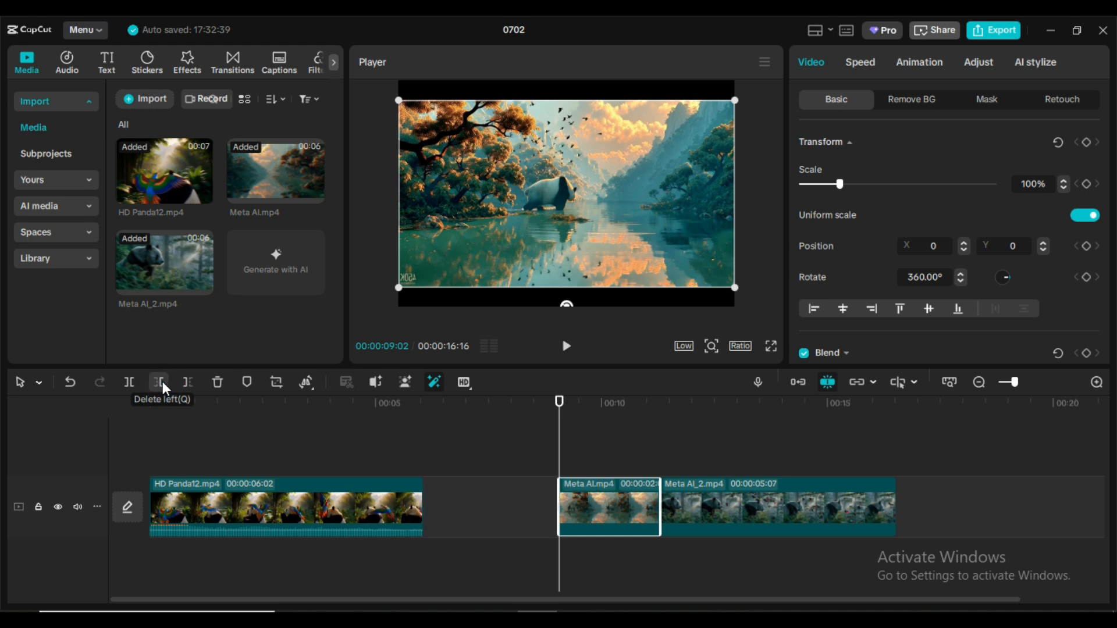
key(ctrl+z)
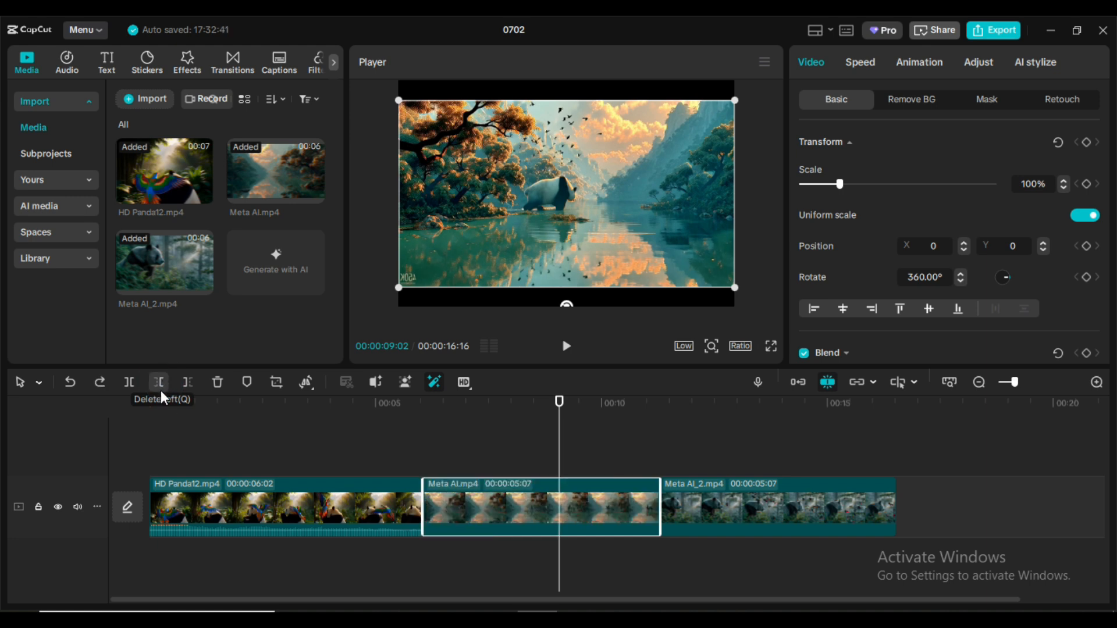
- Split the Meta AI clip at 00:00:09:02 and at 00:00:07:18
click(130, 376)
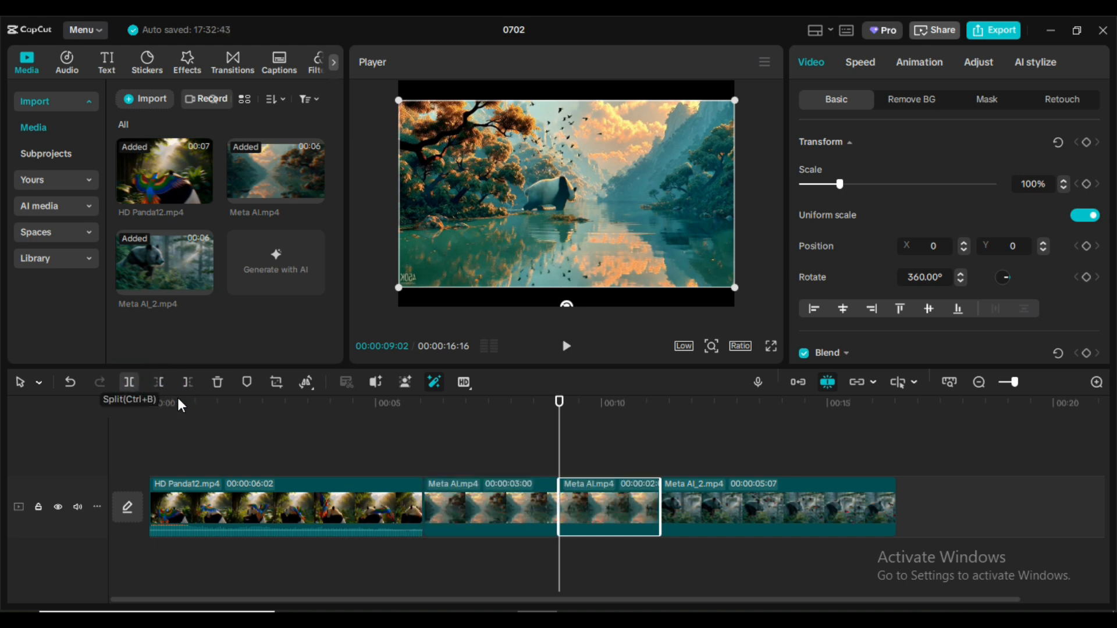
click(493, 469)
click(468, 506)
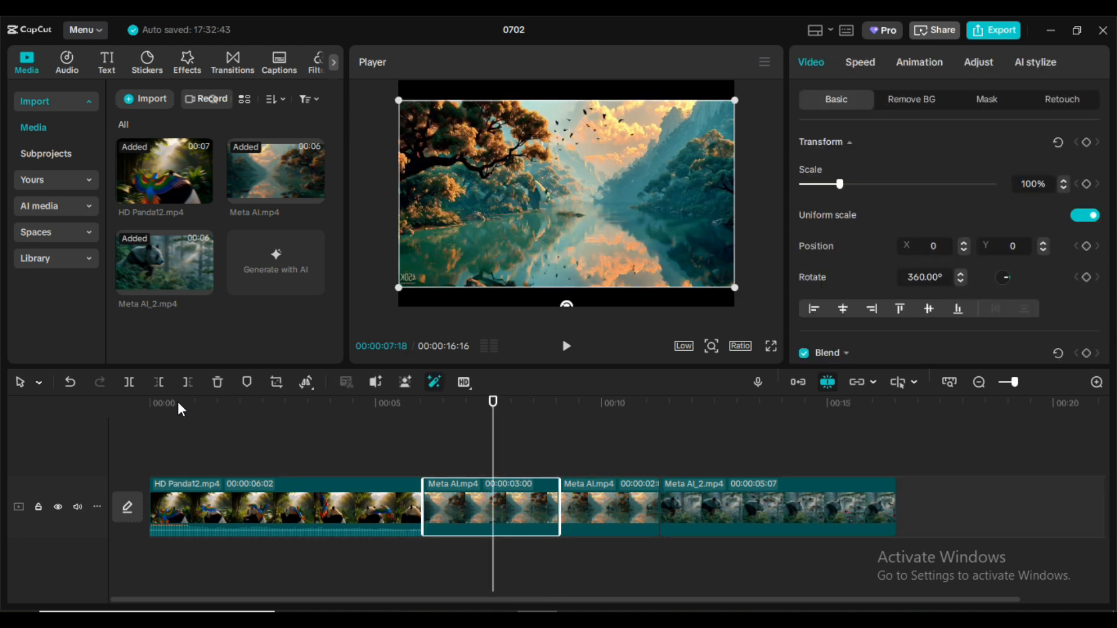
click(128, 384)
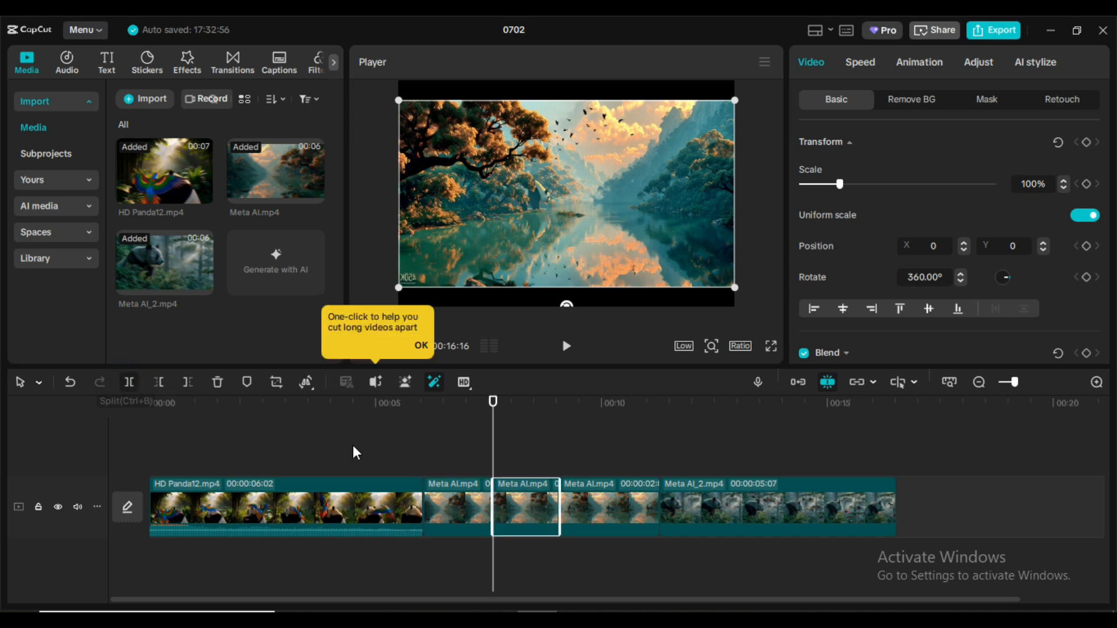
- Split the Meta AI_2 clip near its start and at 00:00:14:16
click(700, 453)
click(745, 486)
click(130, 382)
click(806, 450)
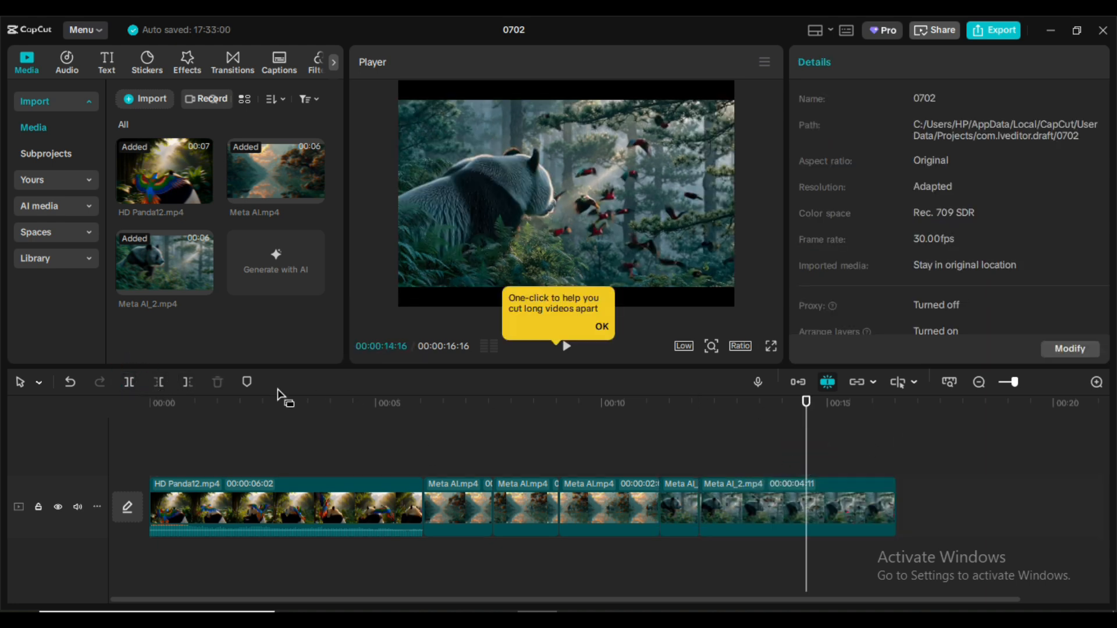
click(128, 382)
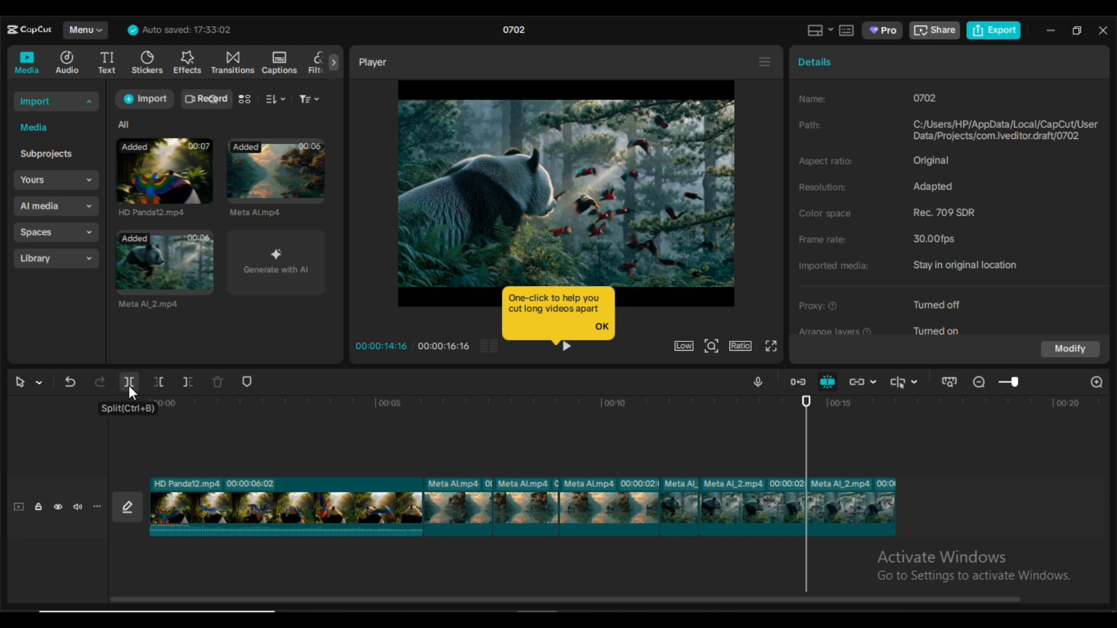
- Undo all the splits of the Meta AI and Meta AI_2 clips and dismiss the tip about cutting long videos apart
click(69, 383)
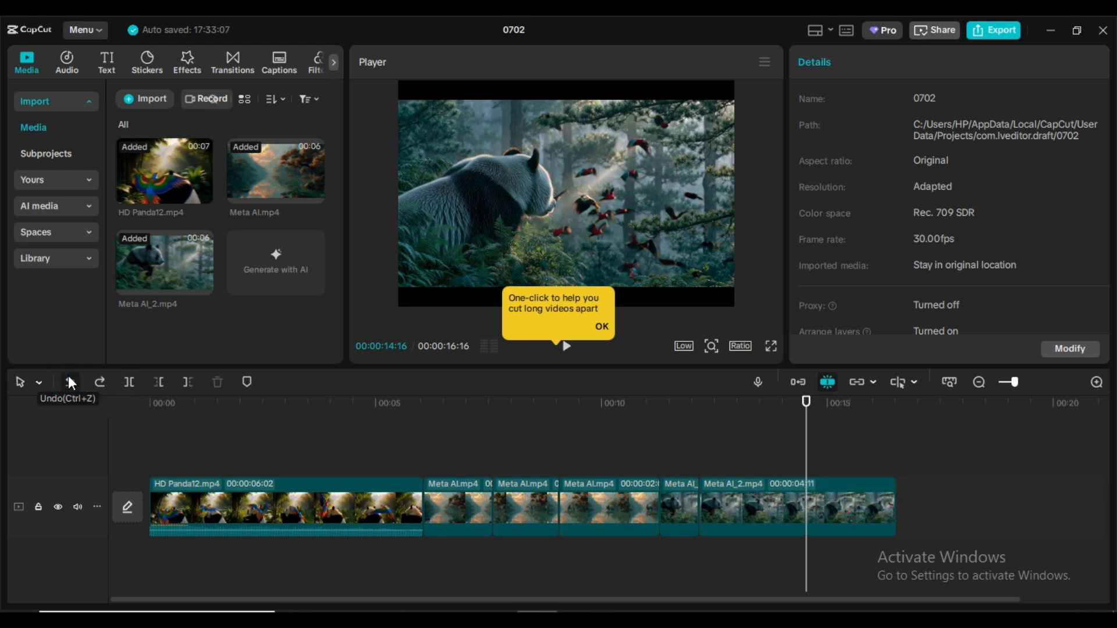
click(69, 382)
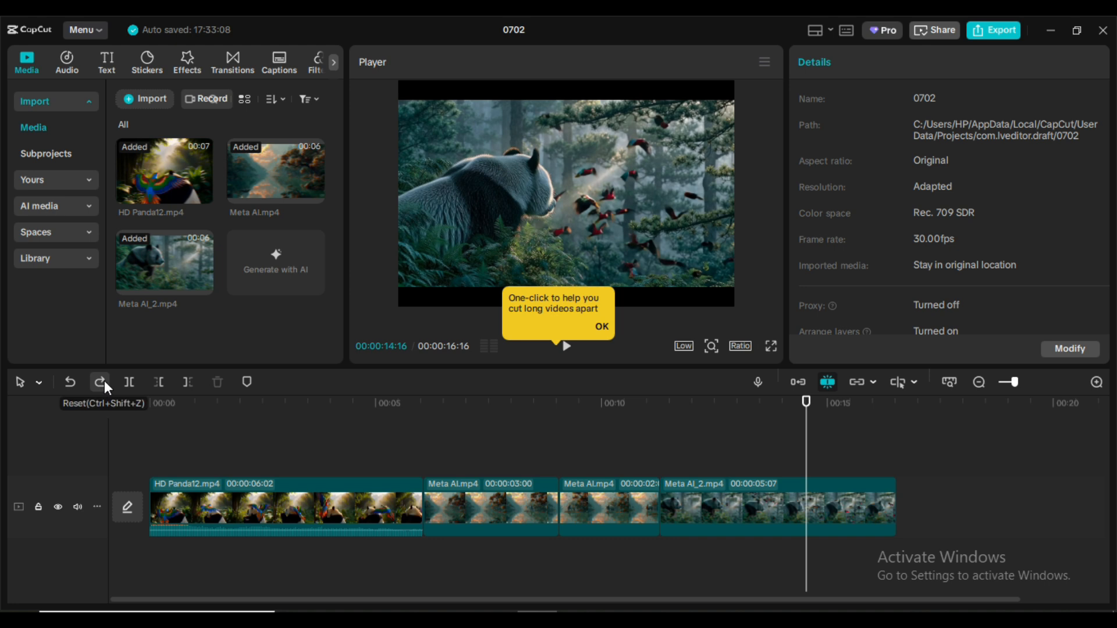
click(70, 382)
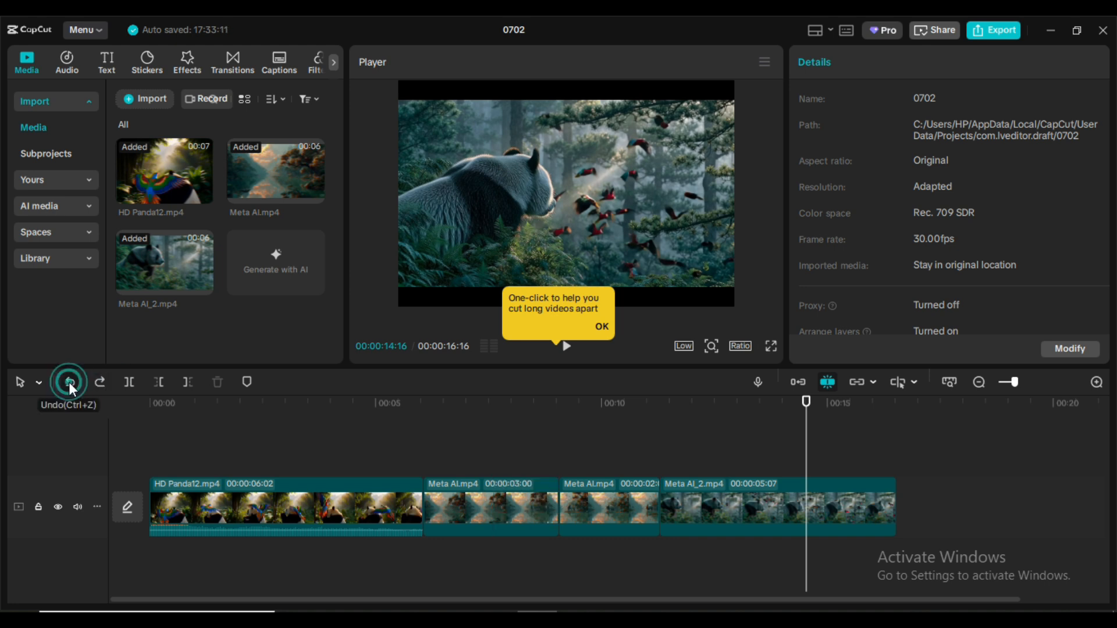
click(602, 324)
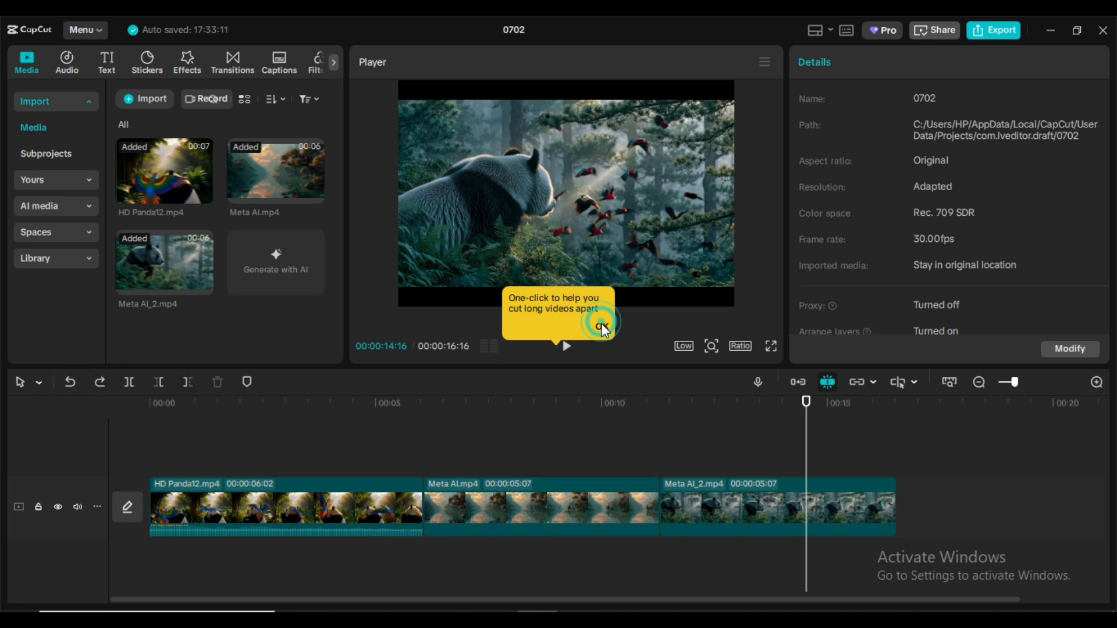
- Select the Meta AI clip and review the Select, Split, Select leftward and Select rightward cursor modes
click(573, 500)
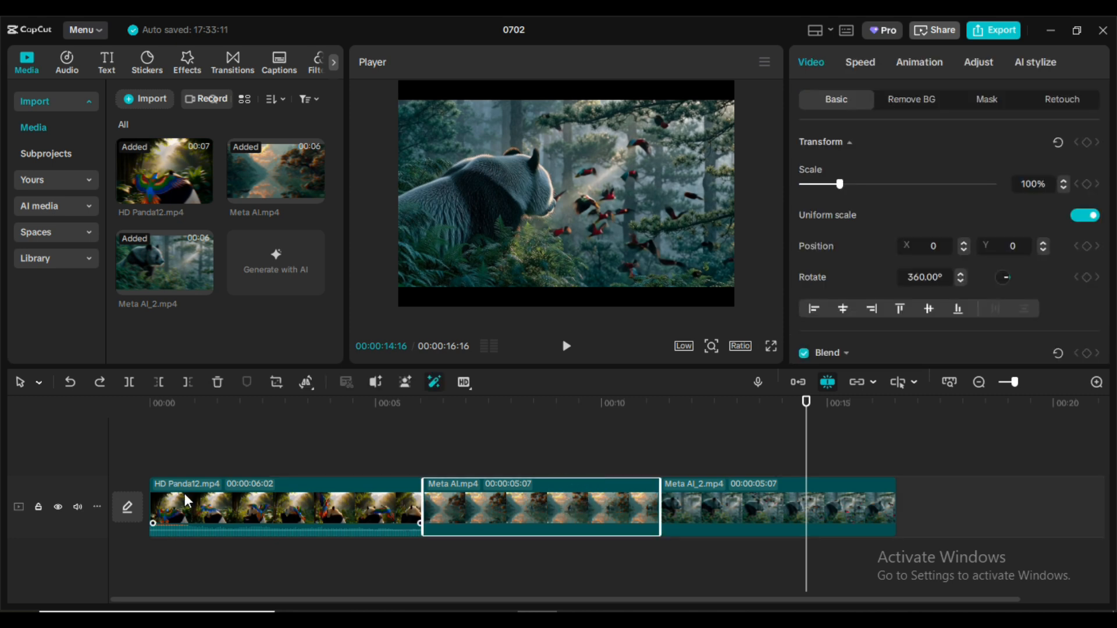
click(39, 382)
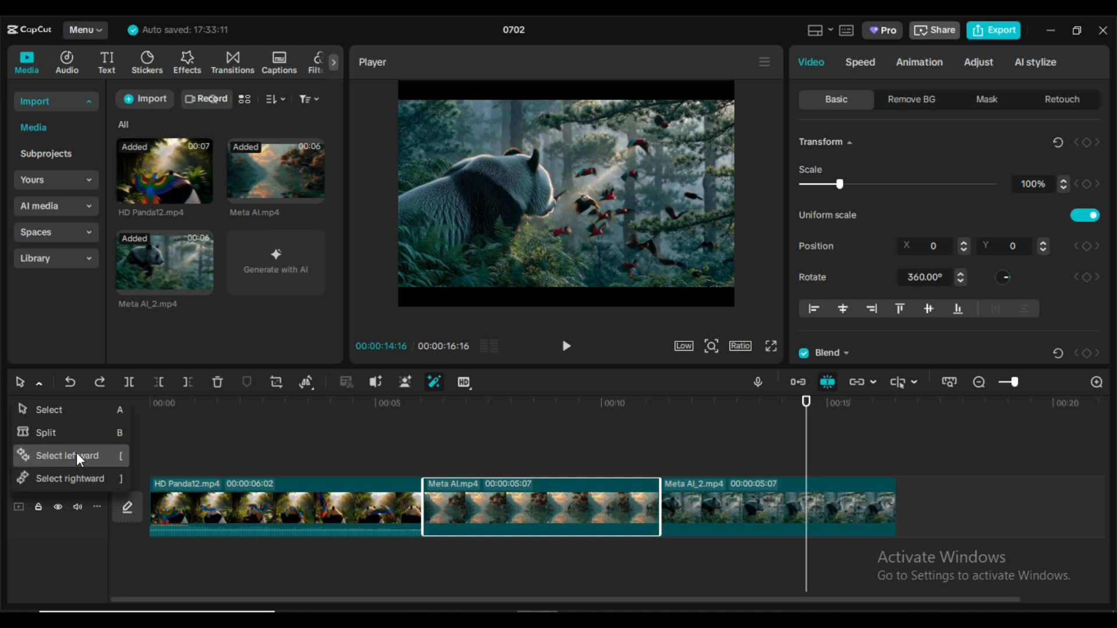
click(20, 384)
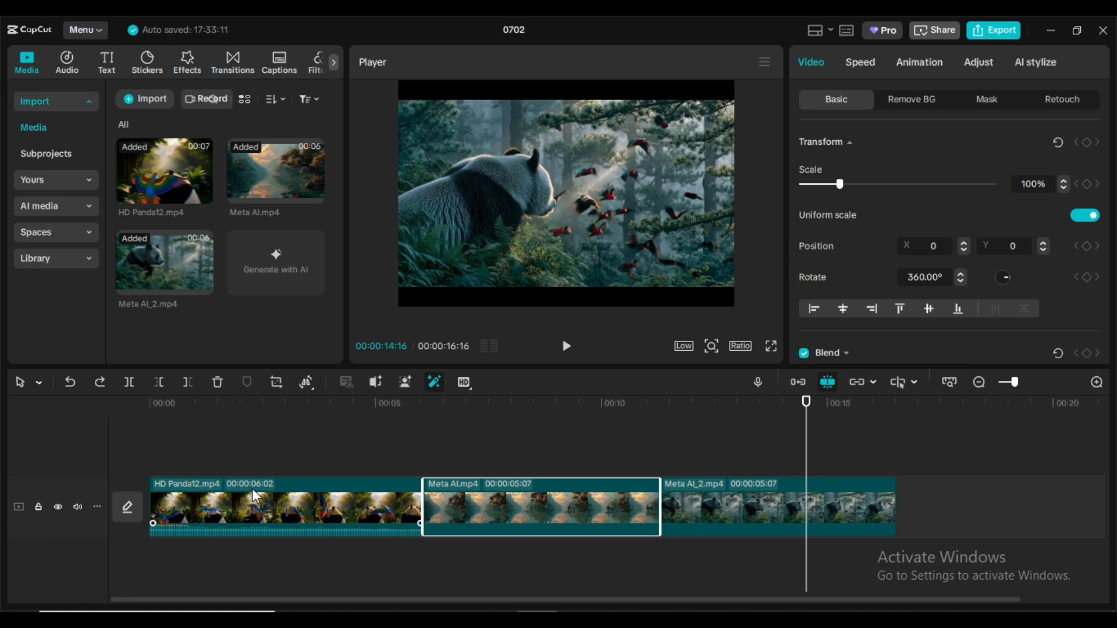
- View the preview in full screen, exit it, and look at the preview's zoom control
click(772, 346)
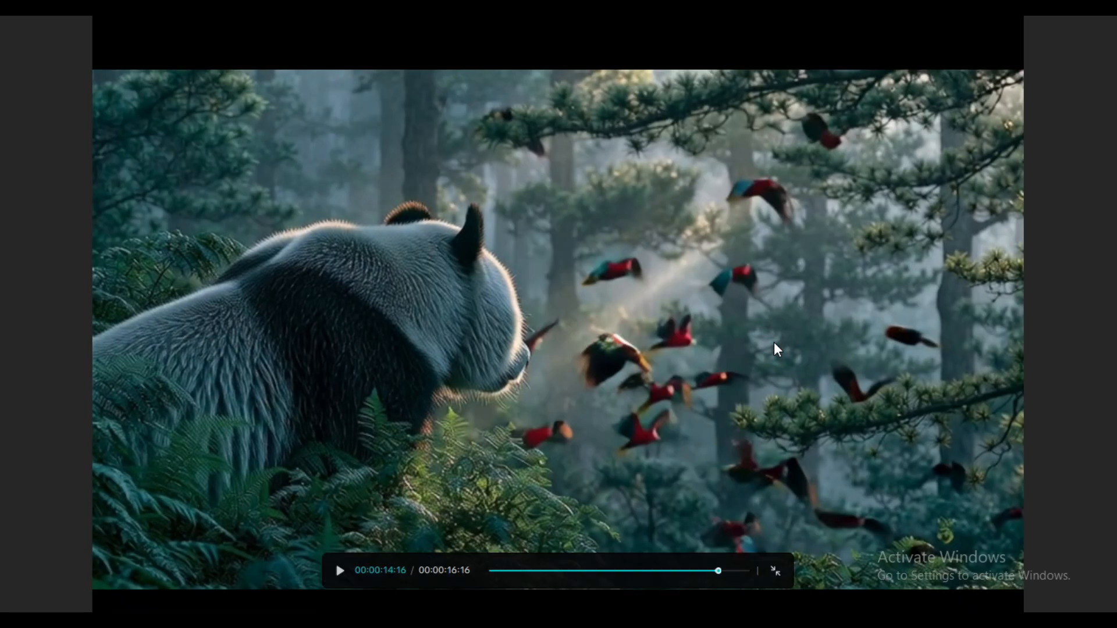
click(776, 571)
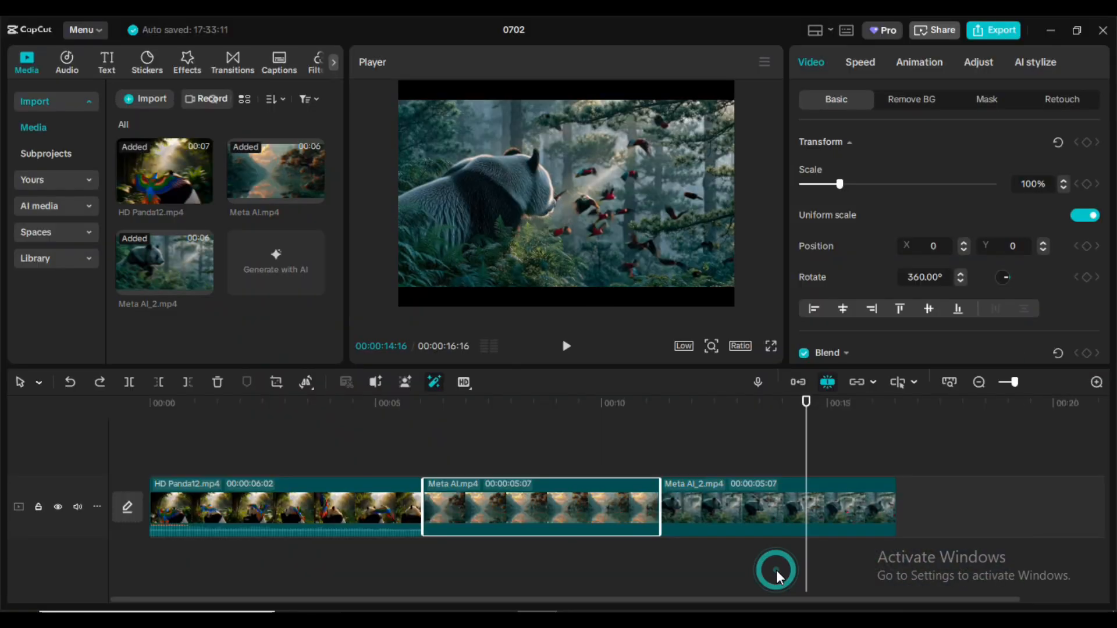
click(712, 345)
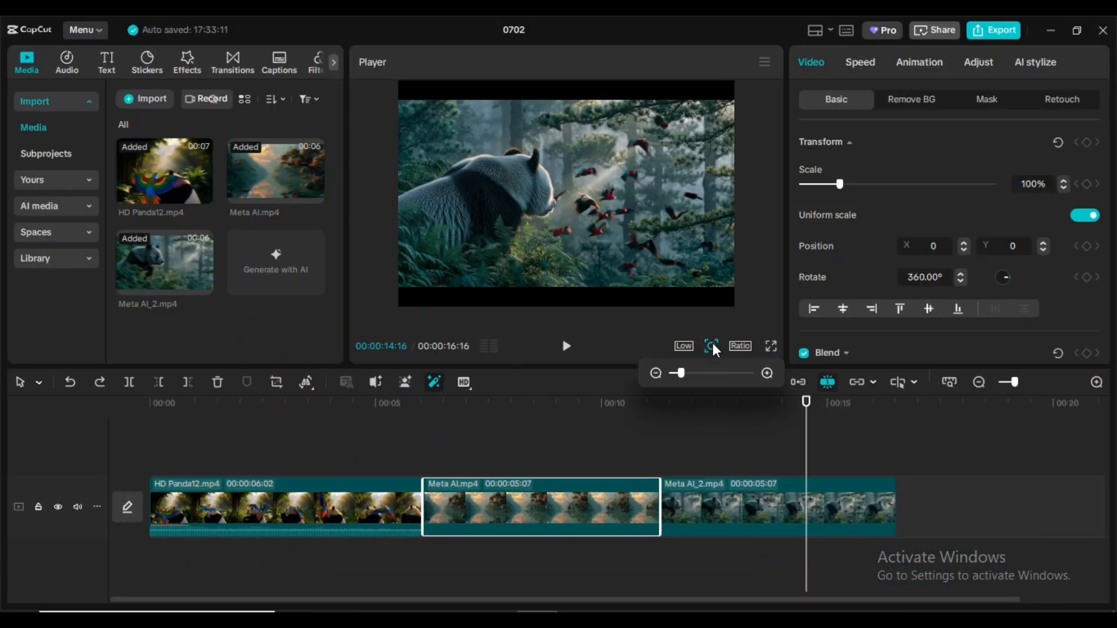
mouse_move(682, 373)
mouse_down()
mouse_move(743, 389)
mouse_move(659, 392)
mouse_move(682, 392)
mouse_up()
- Set the preview playback to Full quality and play part of the Meta AI clip, pausing at 00:00:10:04
click(684, 346)
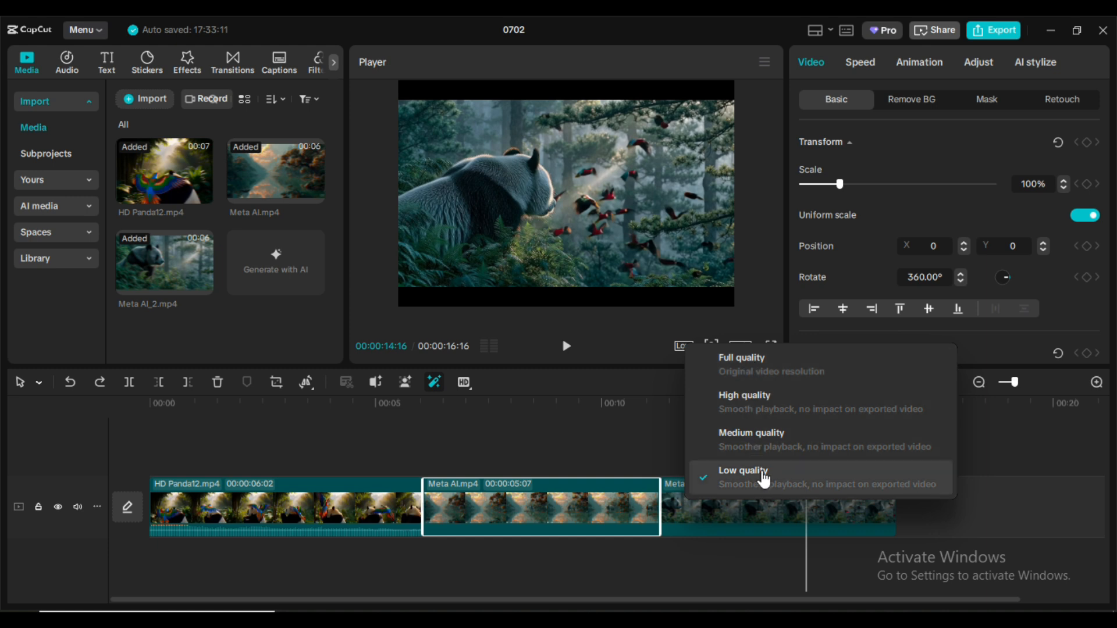
click(743, 372)
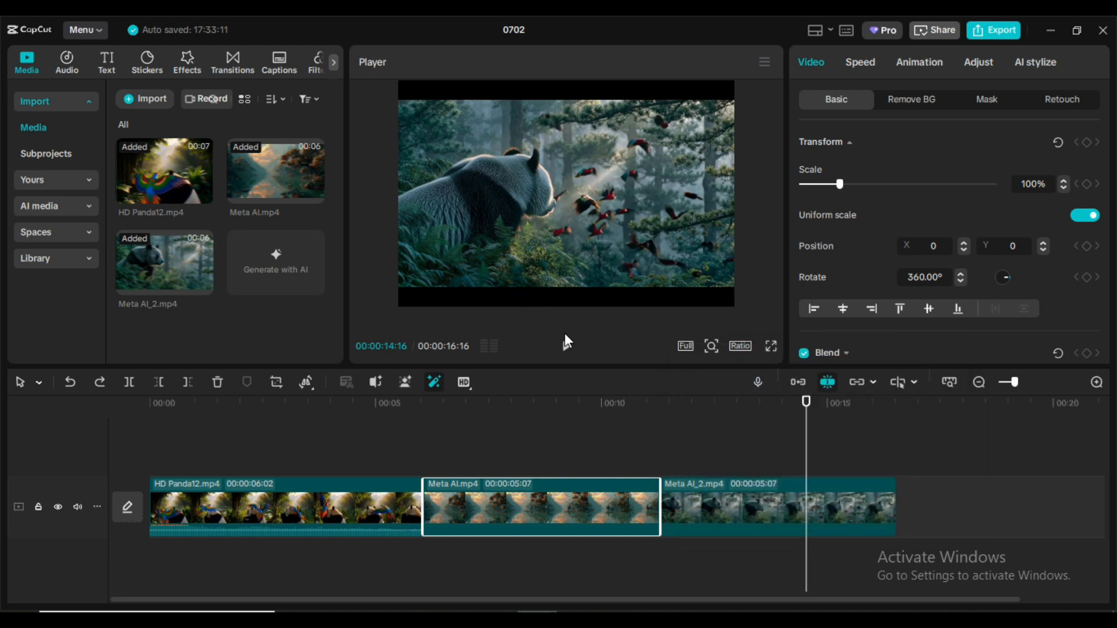
click(518, 431)
click(571, 487)
click(566, 347)
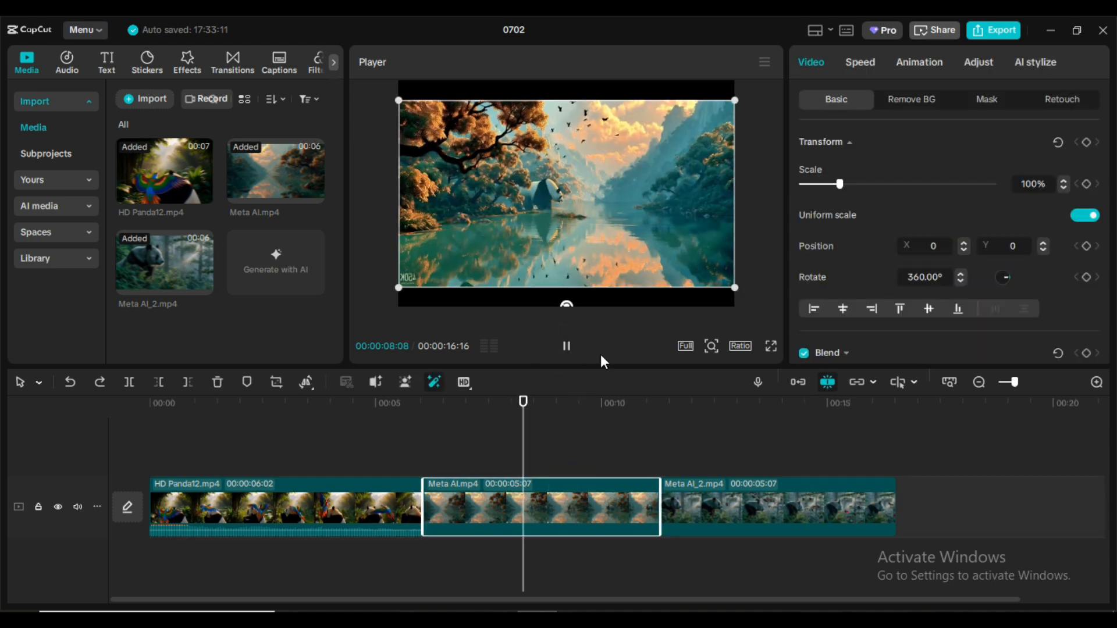
click(568, 347)
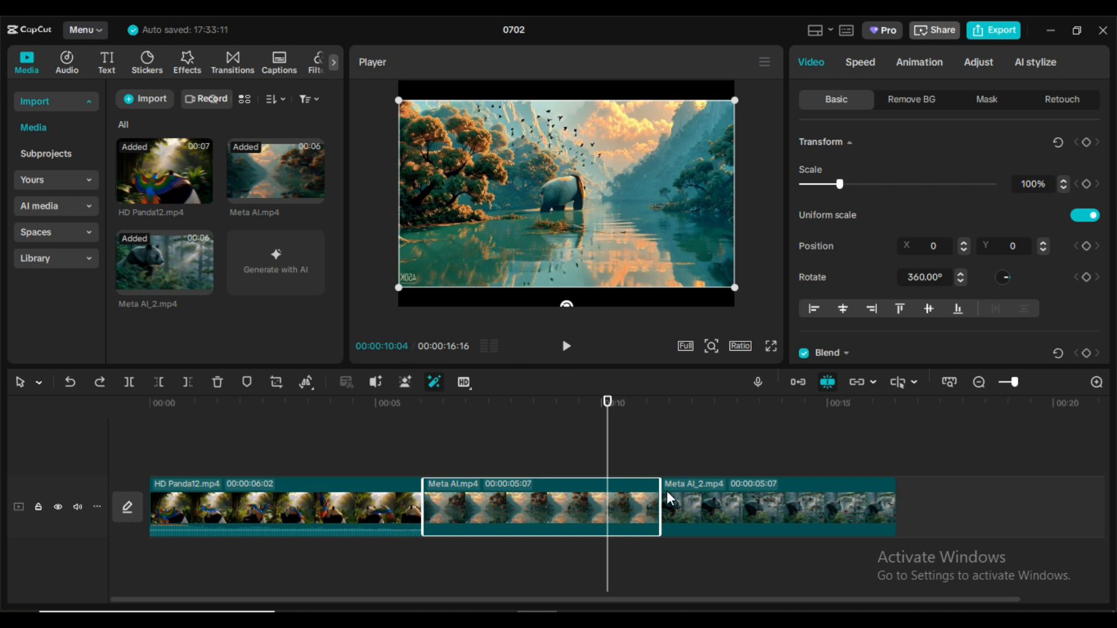
- Select the Meta AI clip and review its Video, Speed, Animation, Adjust and AI stylize settings
click(728, 496)
click(565, 512)
scroll(898, 209, down, 5)
scroll(896, 284, up, 5)
click(857, 62)
click(918, 67)
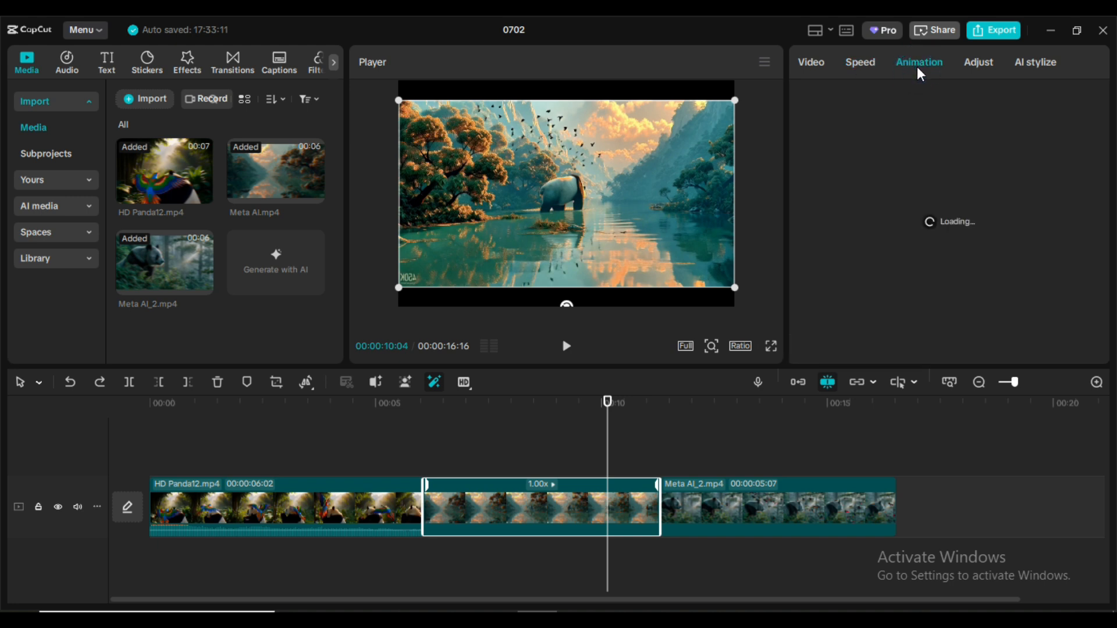
click(978, 64)
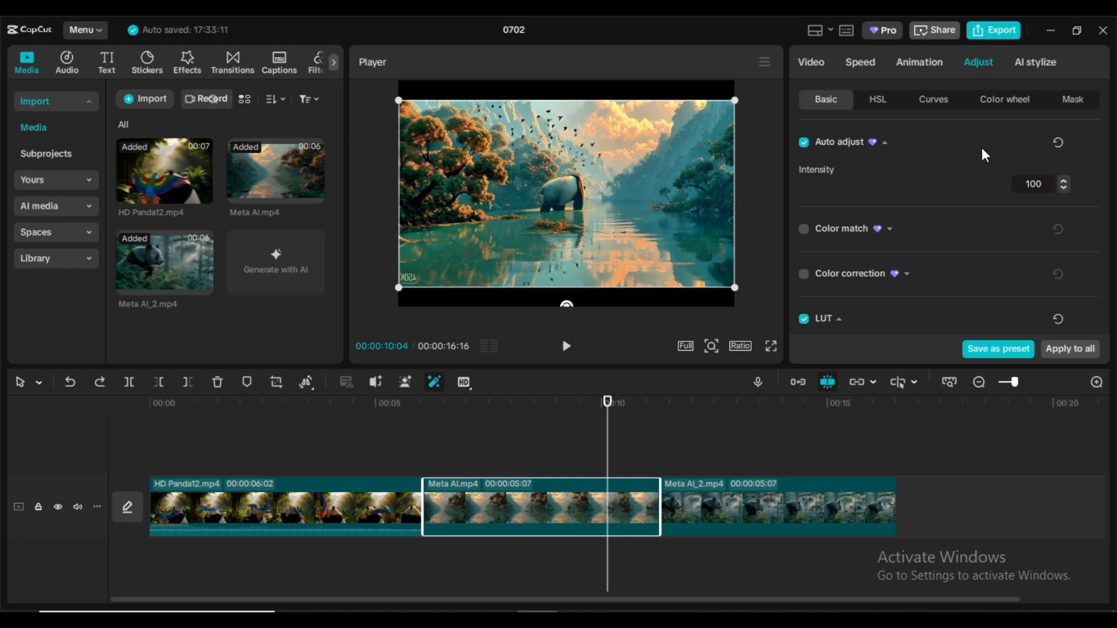
click(1041, 62)
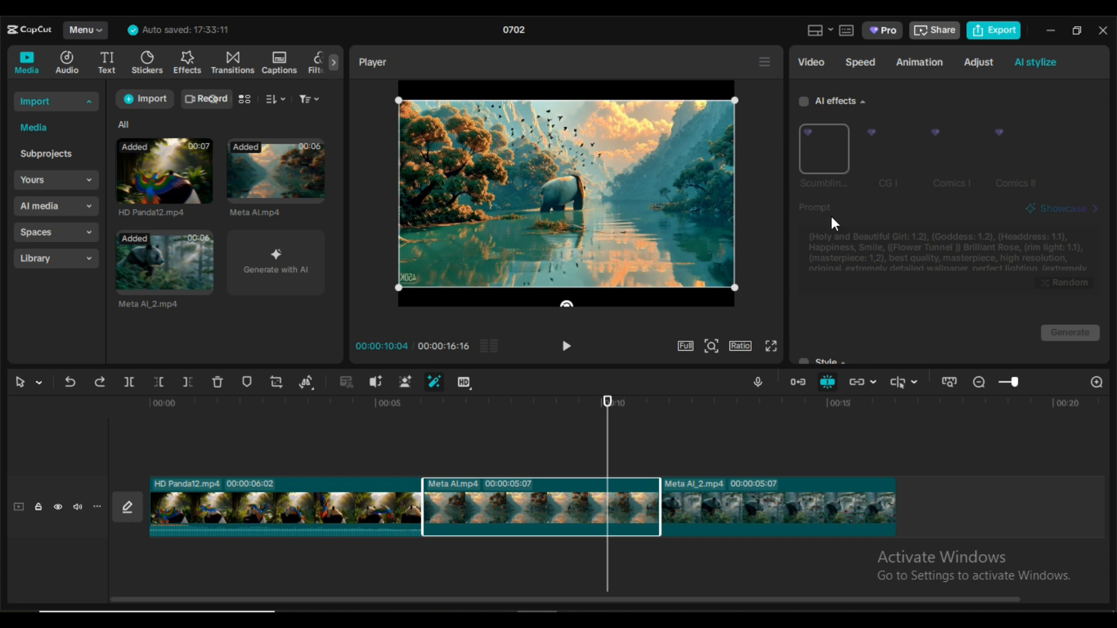
click(978, 64)
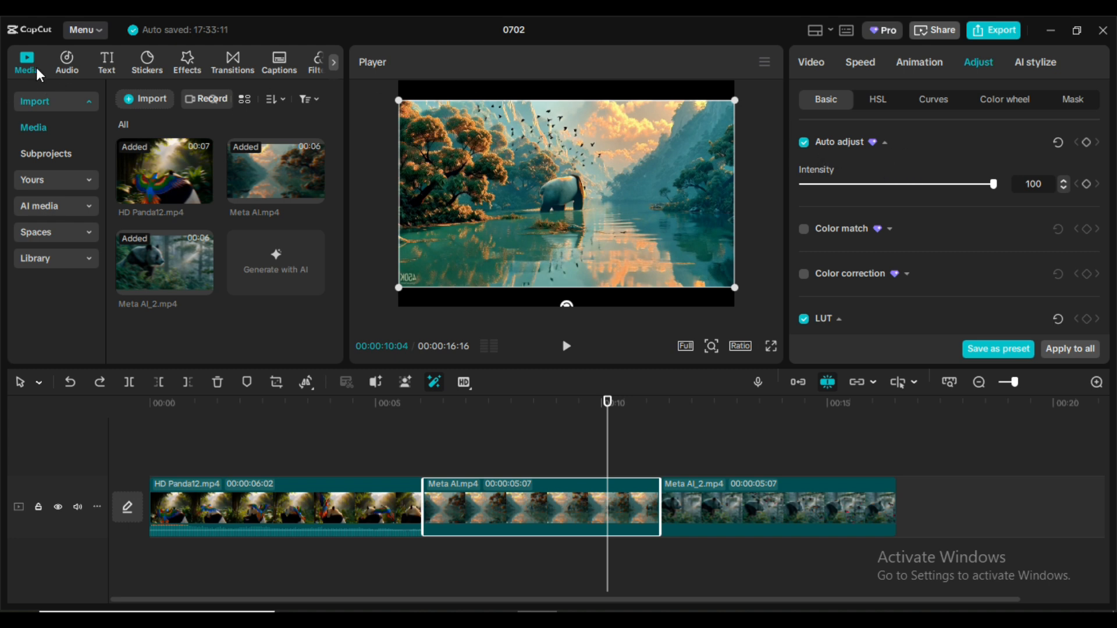
- Browse the audio library's FIFA music list and the Trending text effects
click(68, 66)
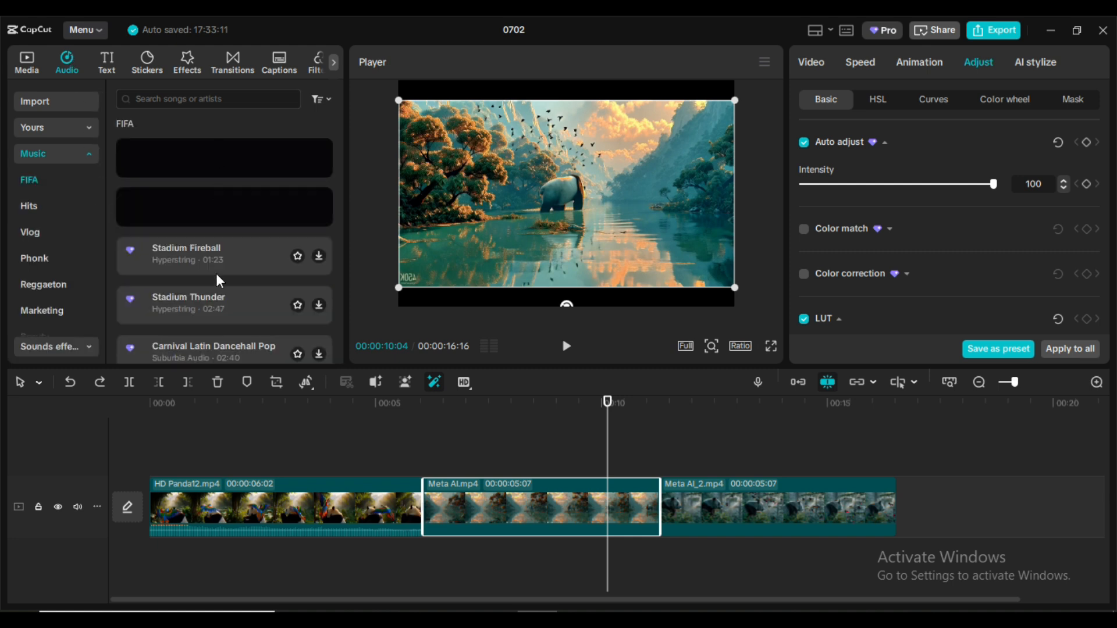
click(107, 62)
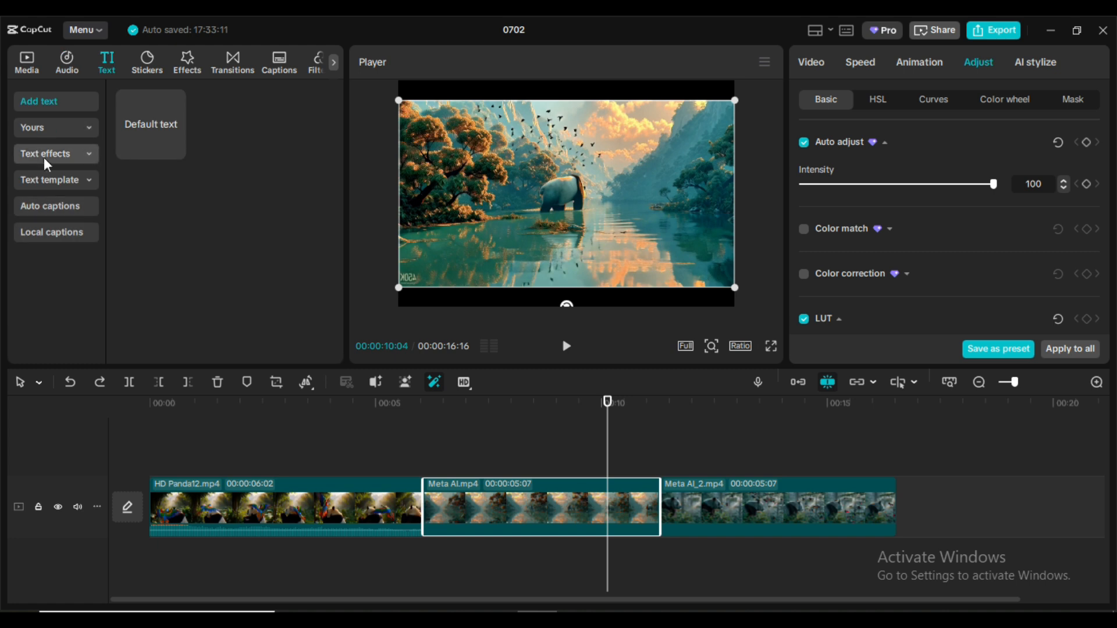
click(75, 156)
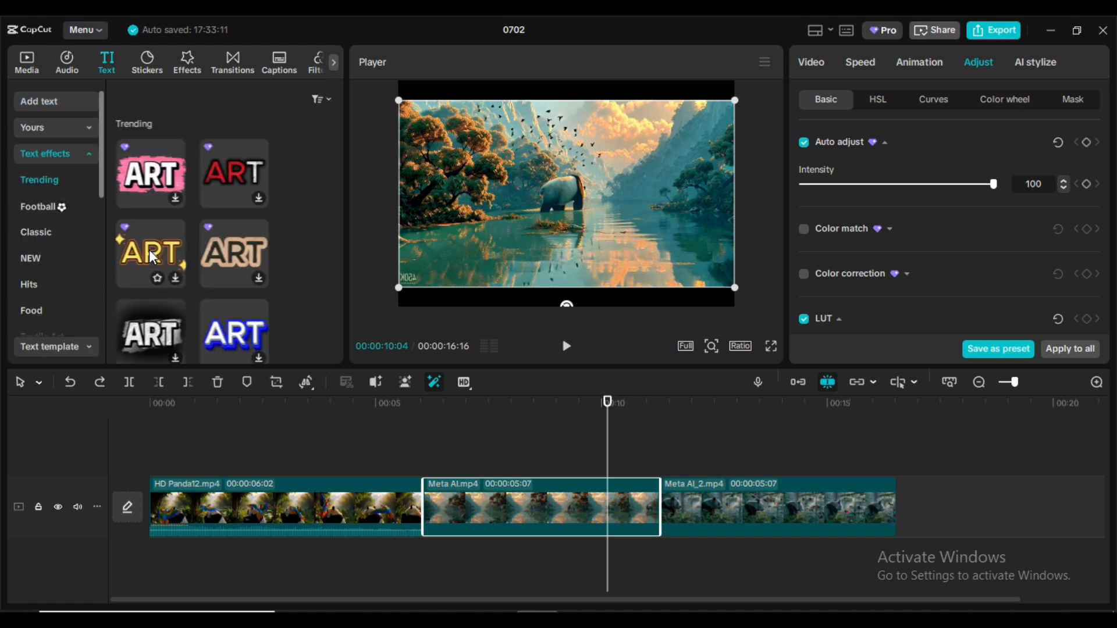
scroll(148, 260, down, 2)
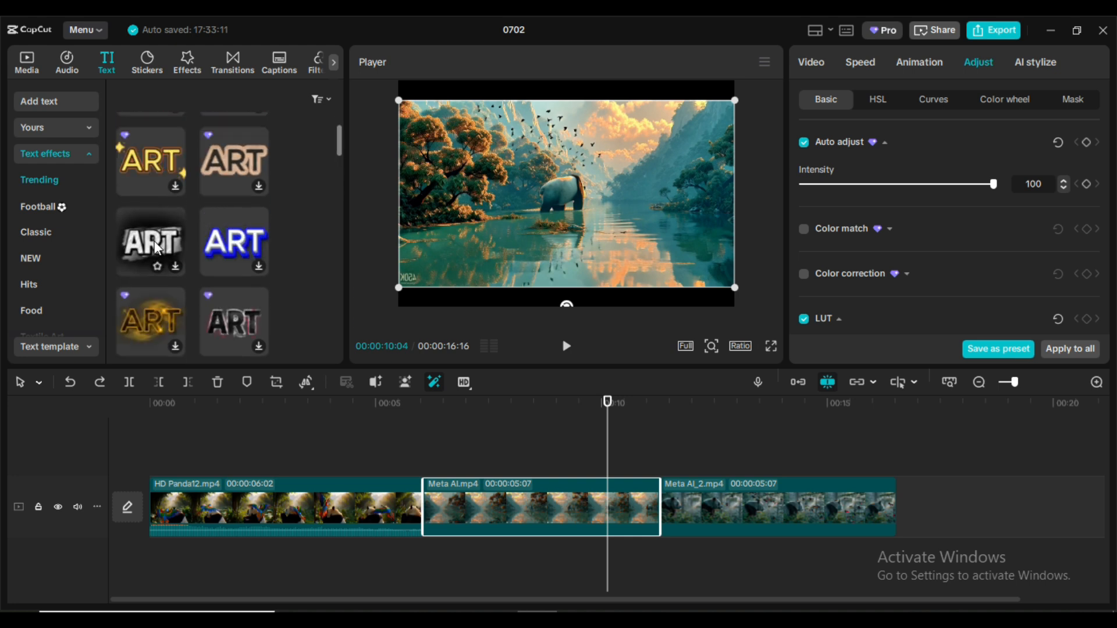
- Browse the Trending stickers and the Trending and Classic video effects
click(143, 61)
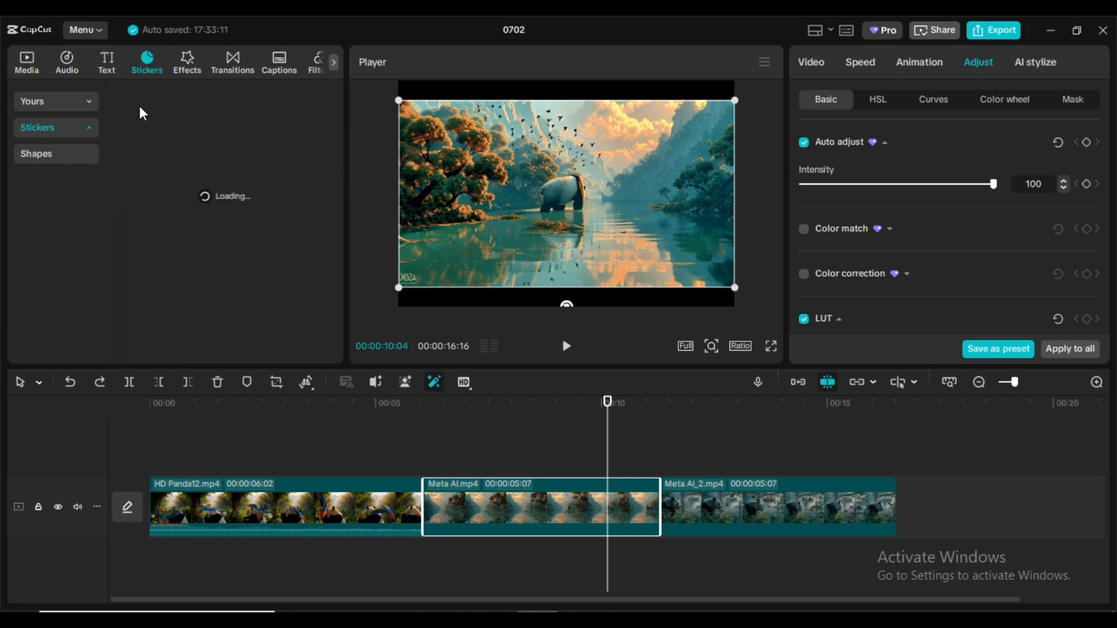
click(71, 128)
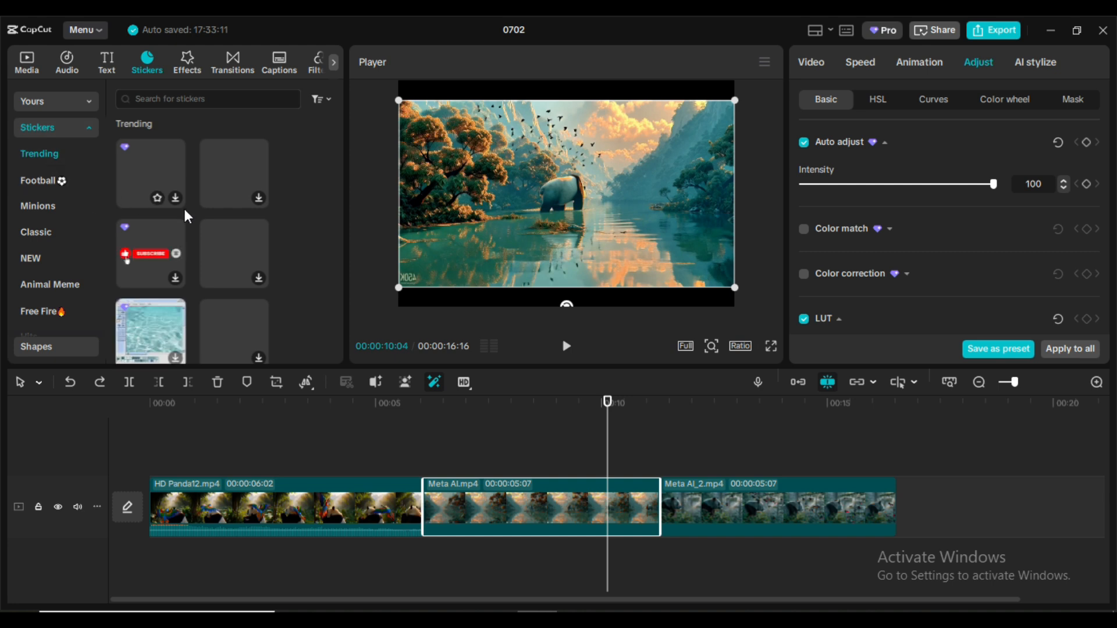
scroll(213, 193, down, 2)
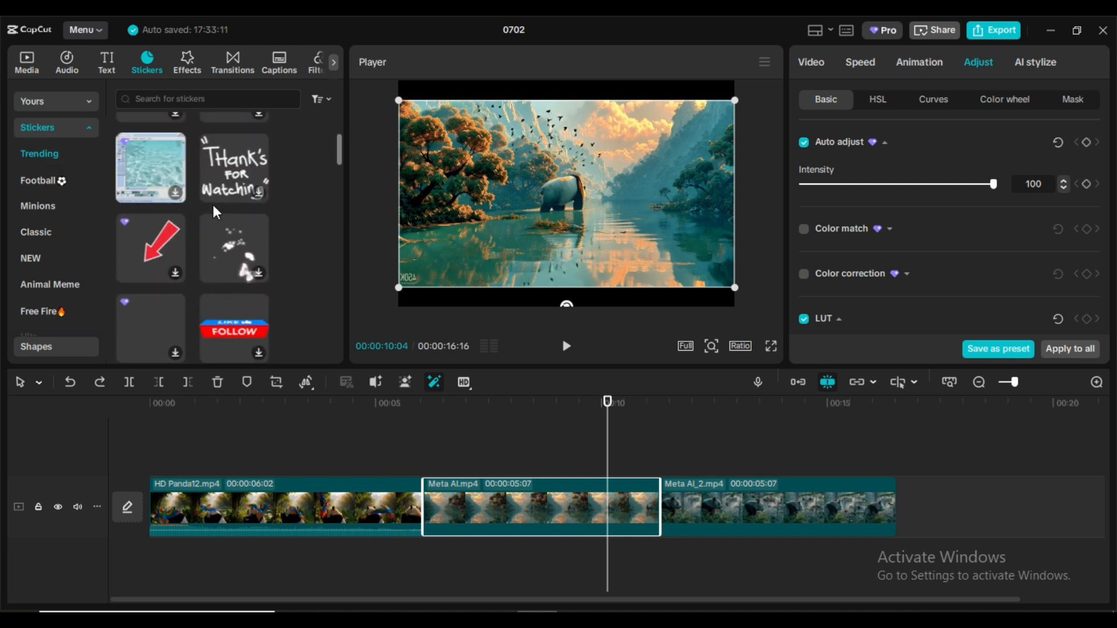
click(190, 64)
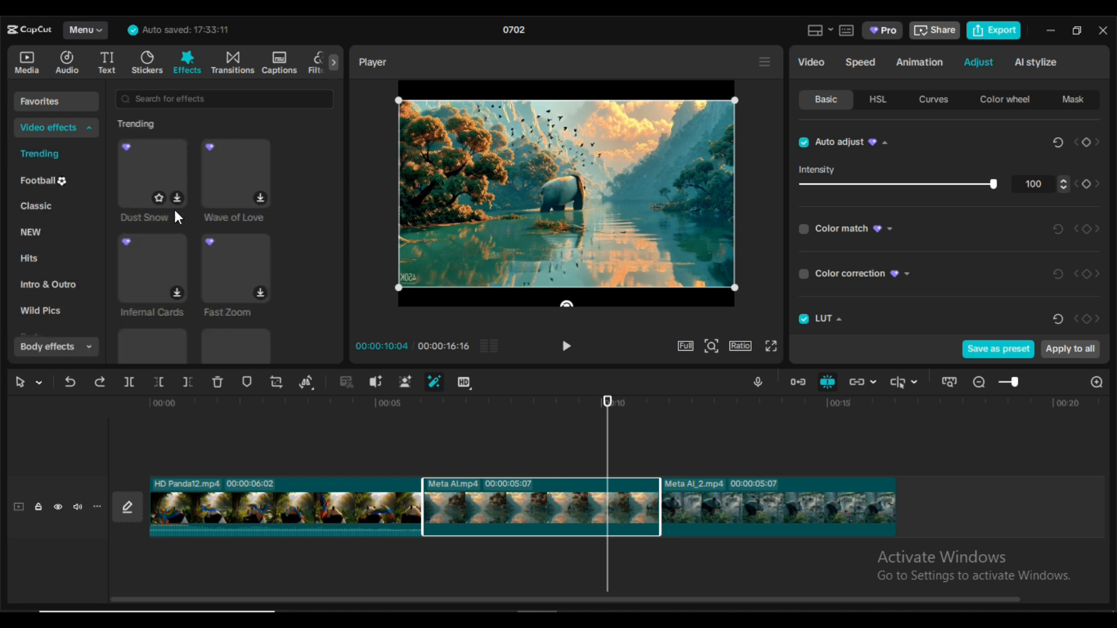
scroll(205, 222, down, 5)
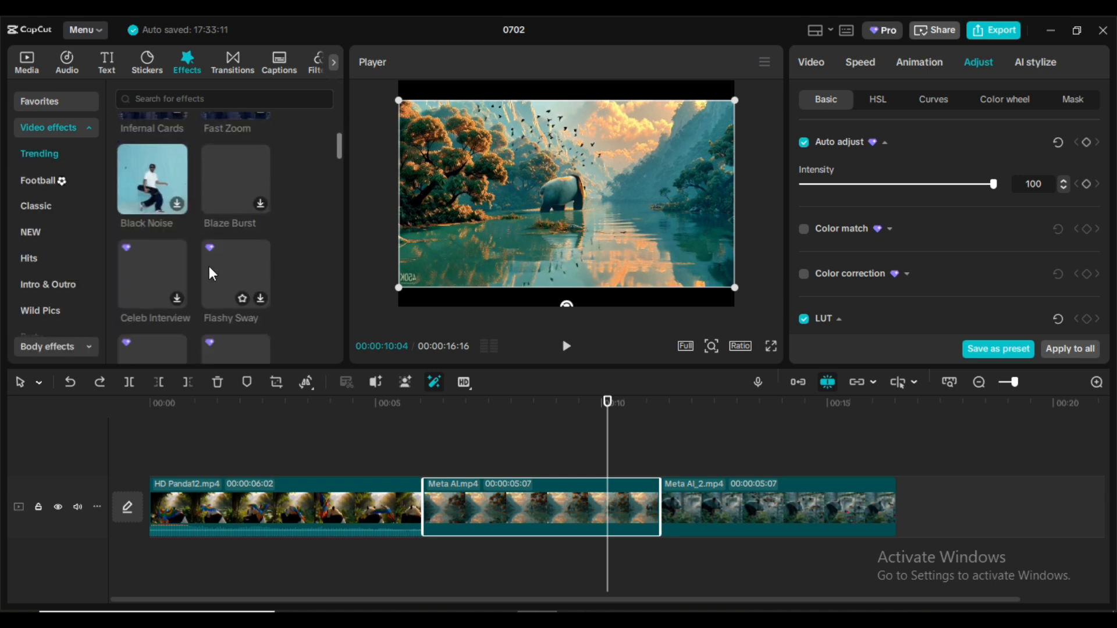
click(36, 205)
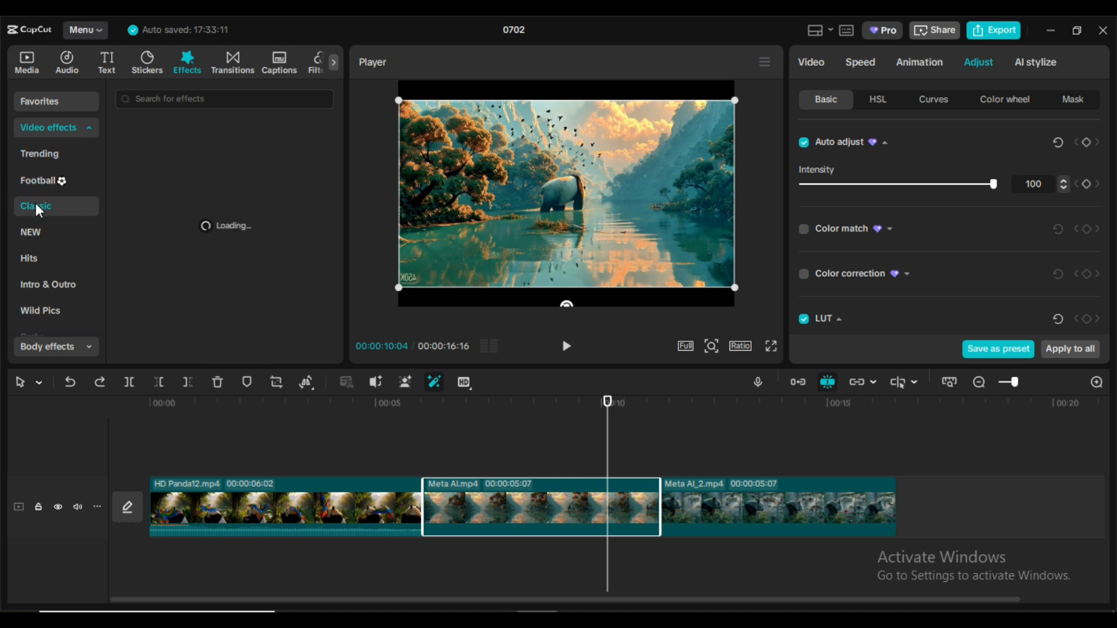
scroll(192, 232, down, 3)
scroll(197, 249, down, 1)
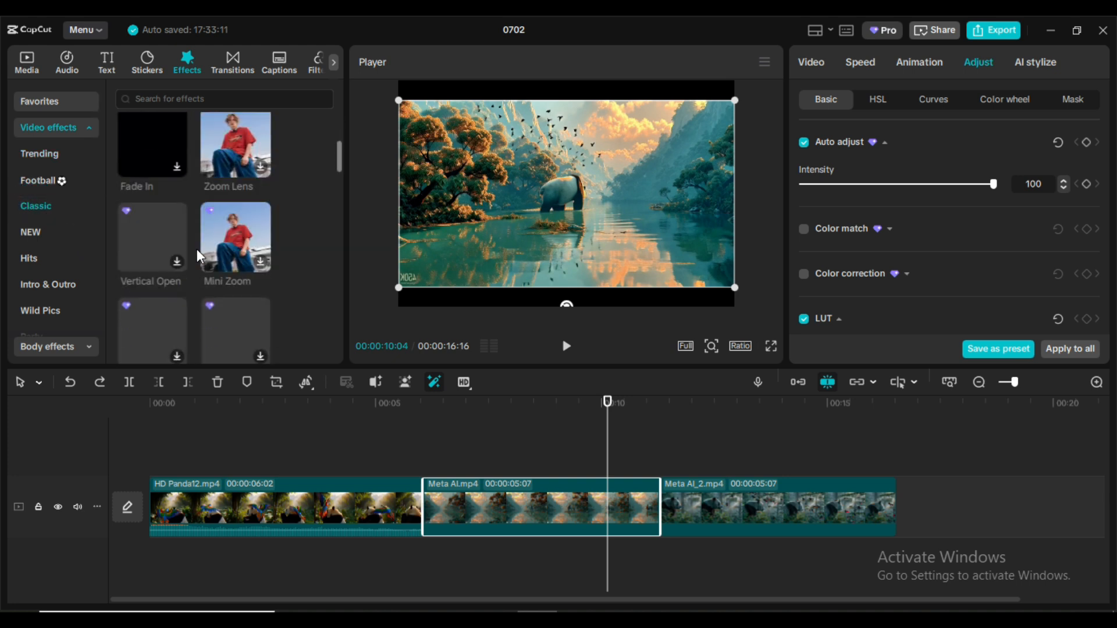
- Download the Wipe Up transition from the Trending transitions and place it between the HD Panda12 and Meta AI clips
click(243, 66)
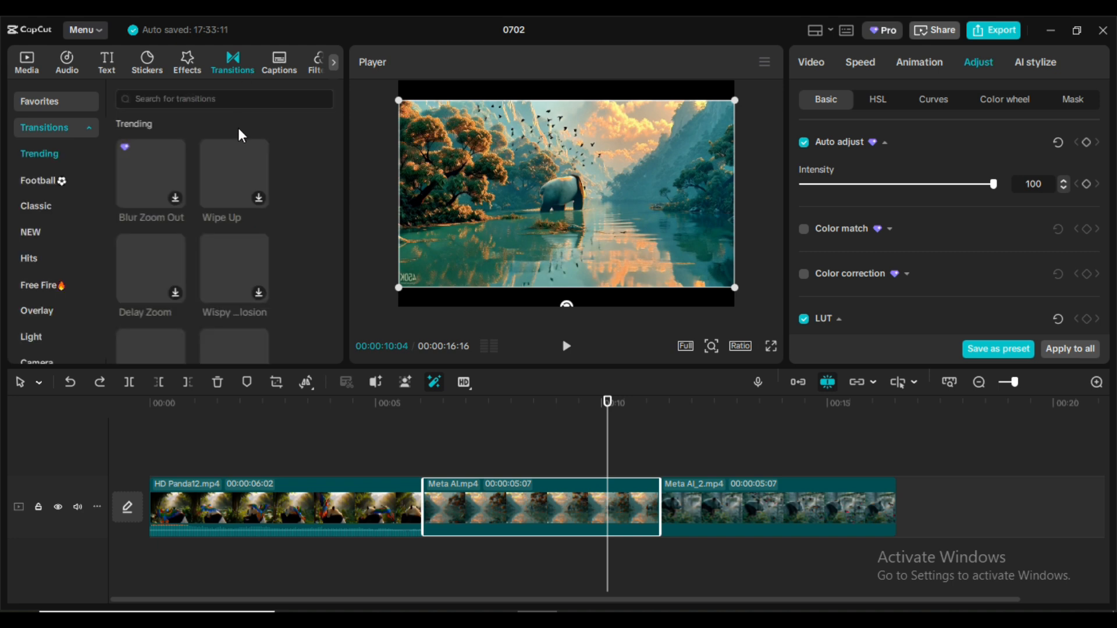
scroll(195, 198, down, 10)
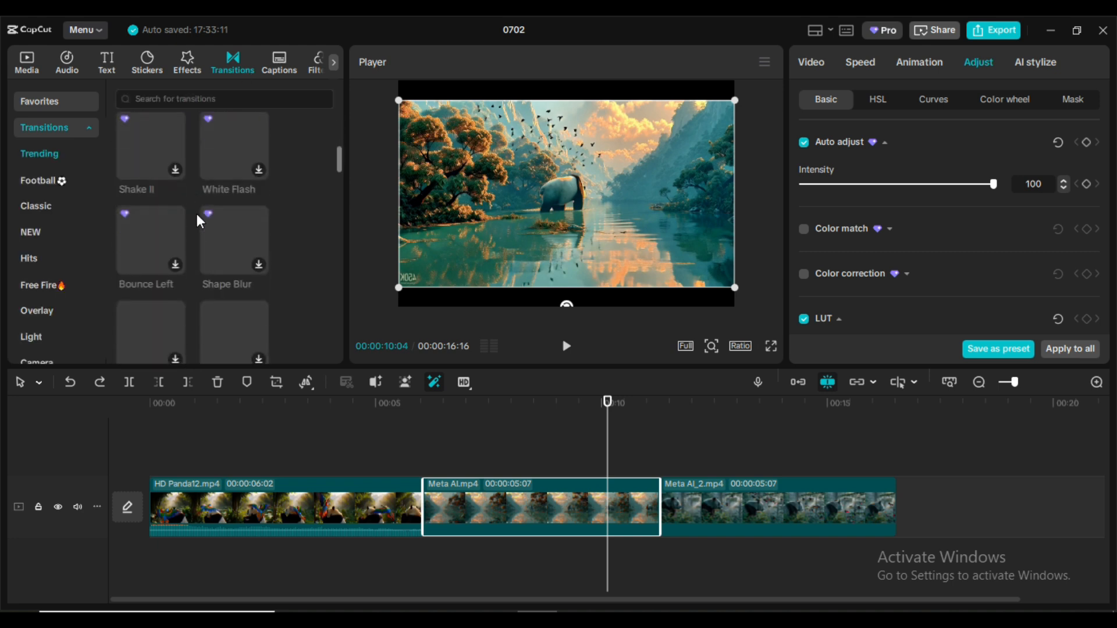
scroll(197, 214, up, 6)
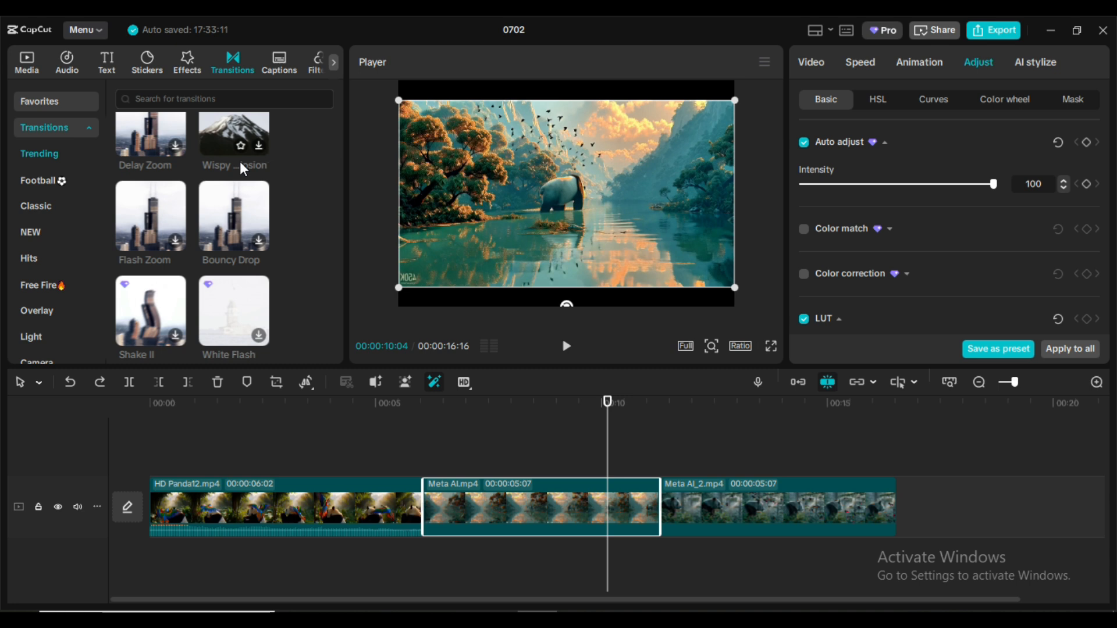
scroll(232, 174, up, 4)
click(258, 196)
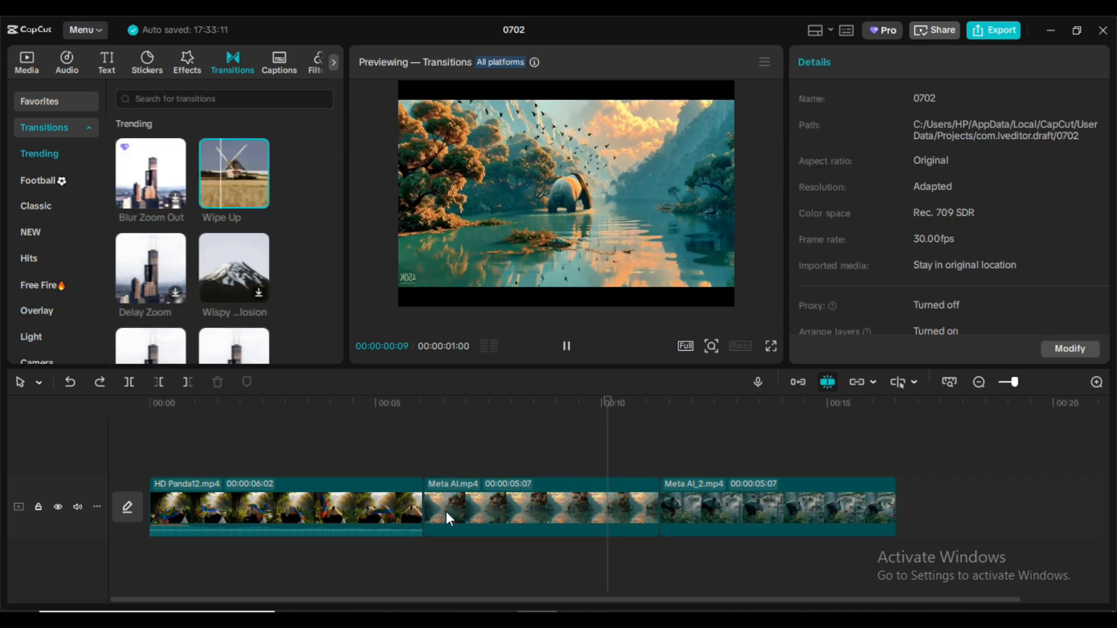
drag(229, 159, 414, 505)
click(446, 335)
click(637, 373)
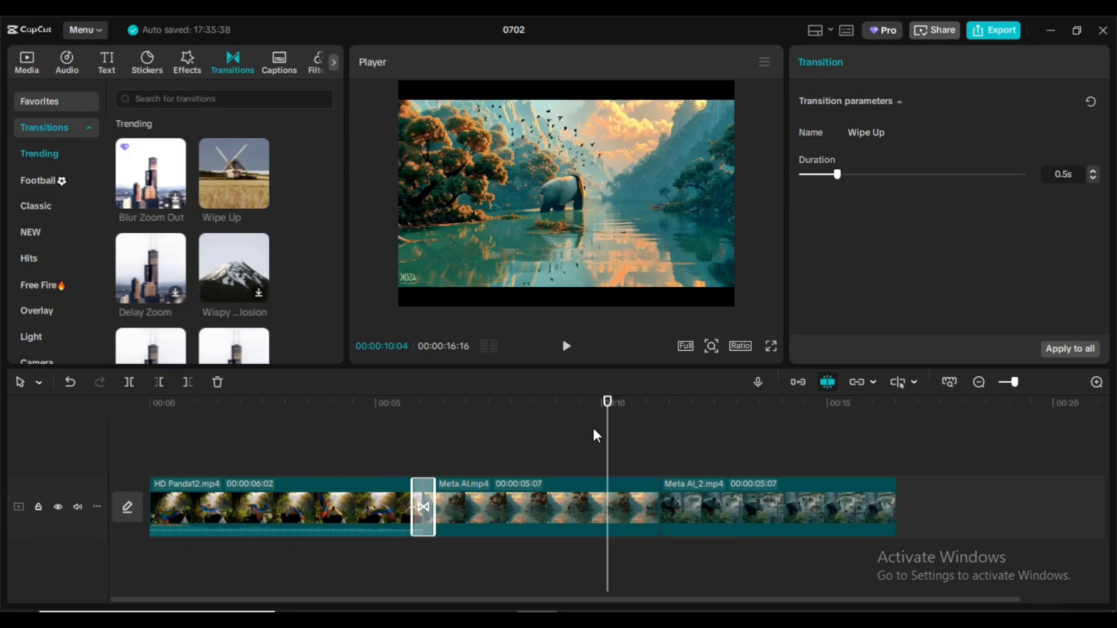
- Play the timeline across the Wipe Up transition, pause at 00:00:07:21, and preview Wipe Up from the transitions library
click(383, 470)
key(space)
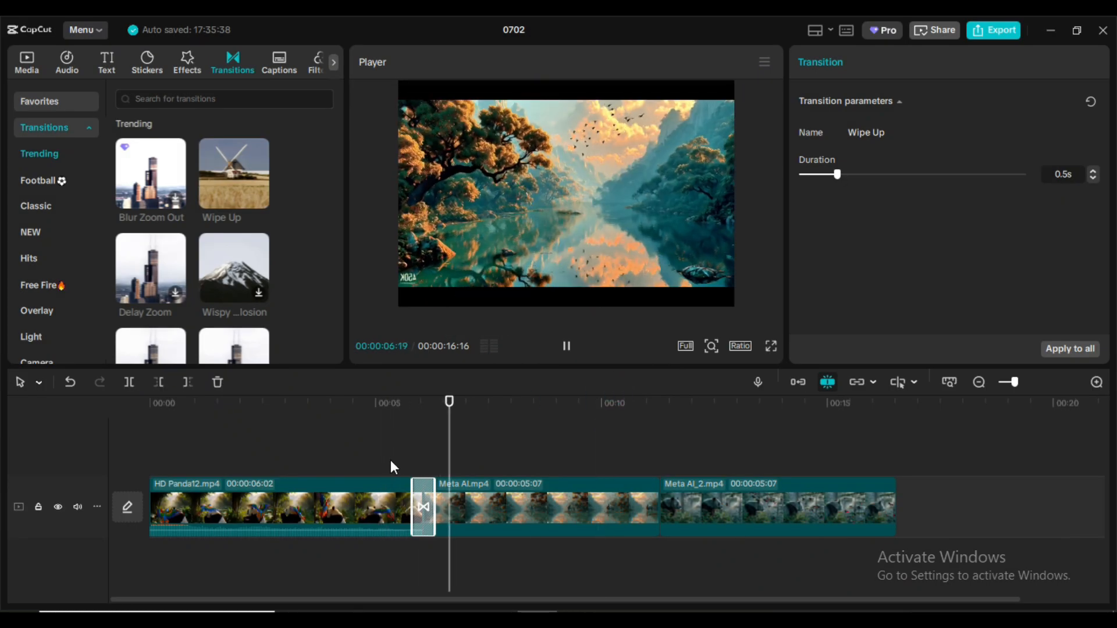
key(space)
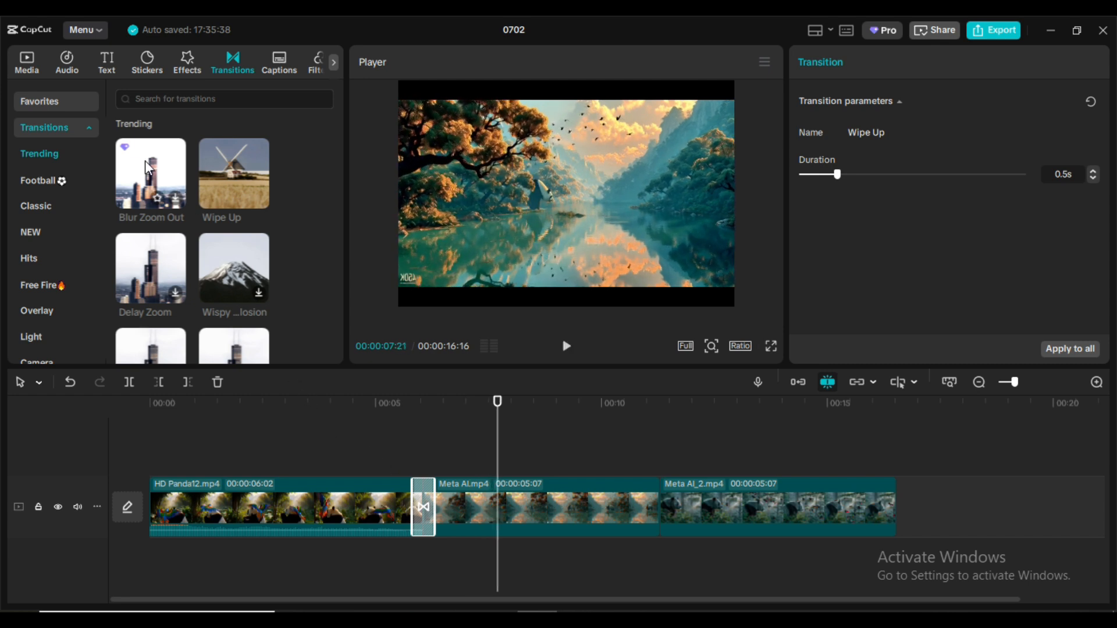
click(233, 179)
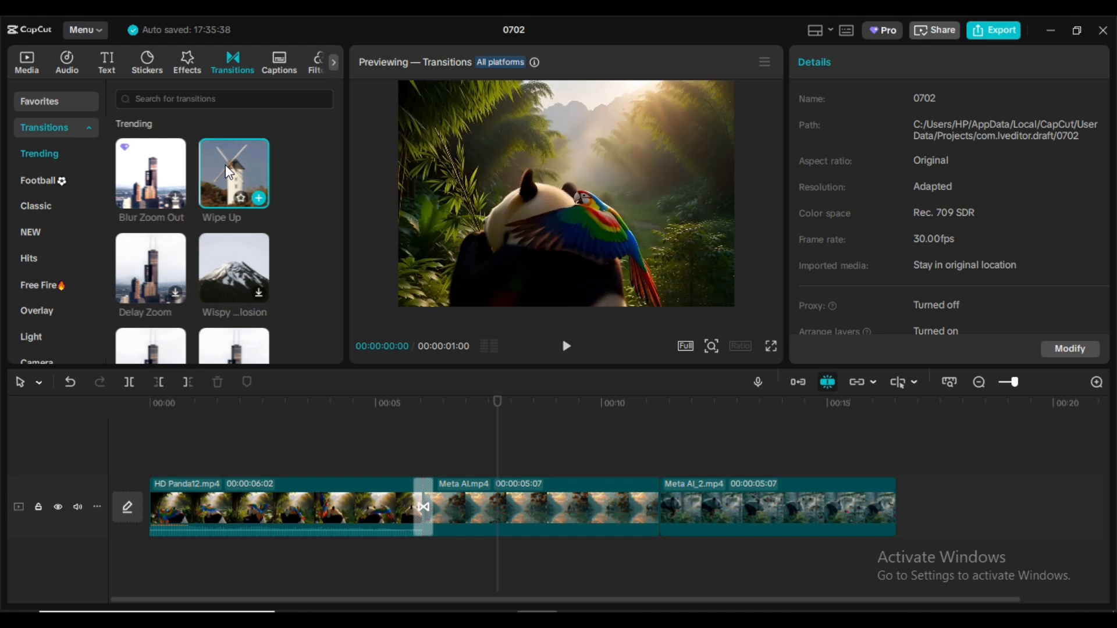
- Review the auto captions options and browse the Featured and Hits filters
click(285, 63)
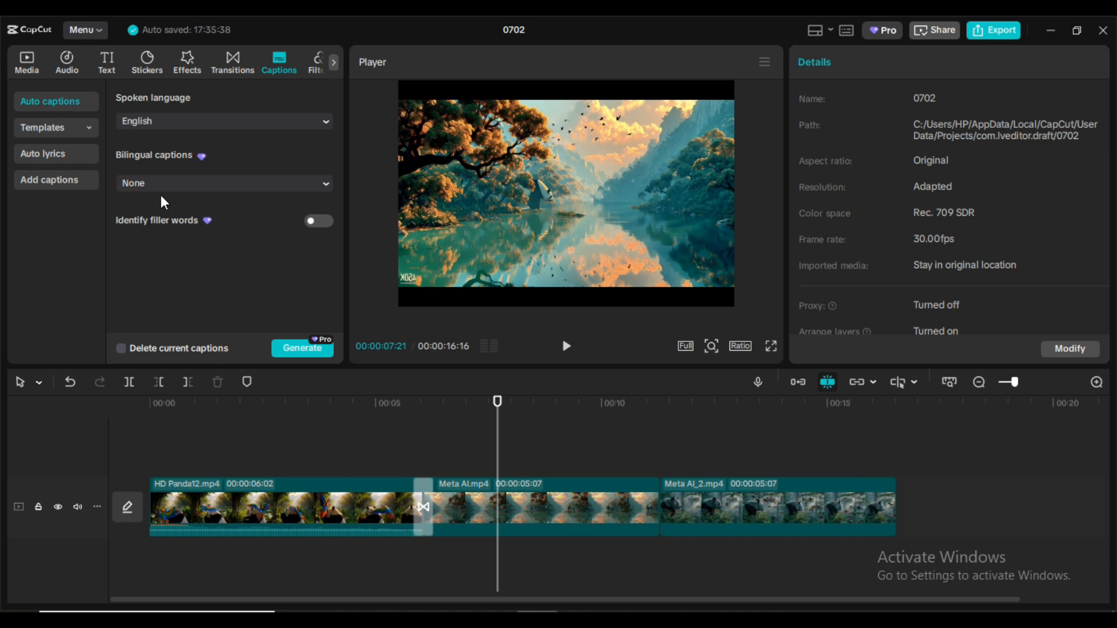
click(333, 62)
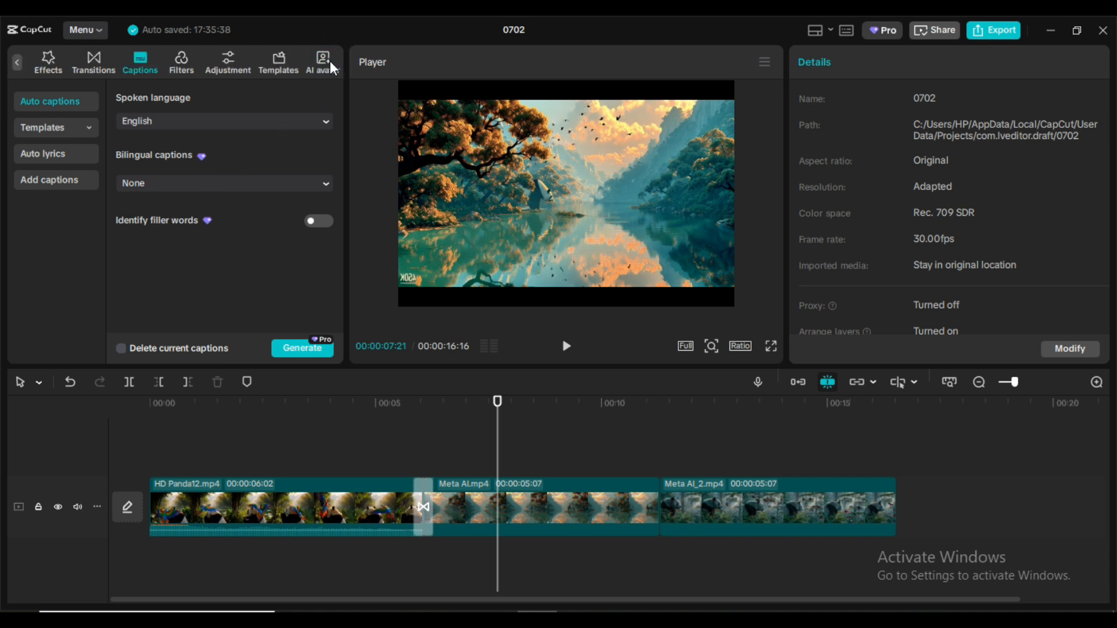
click(179, 71)
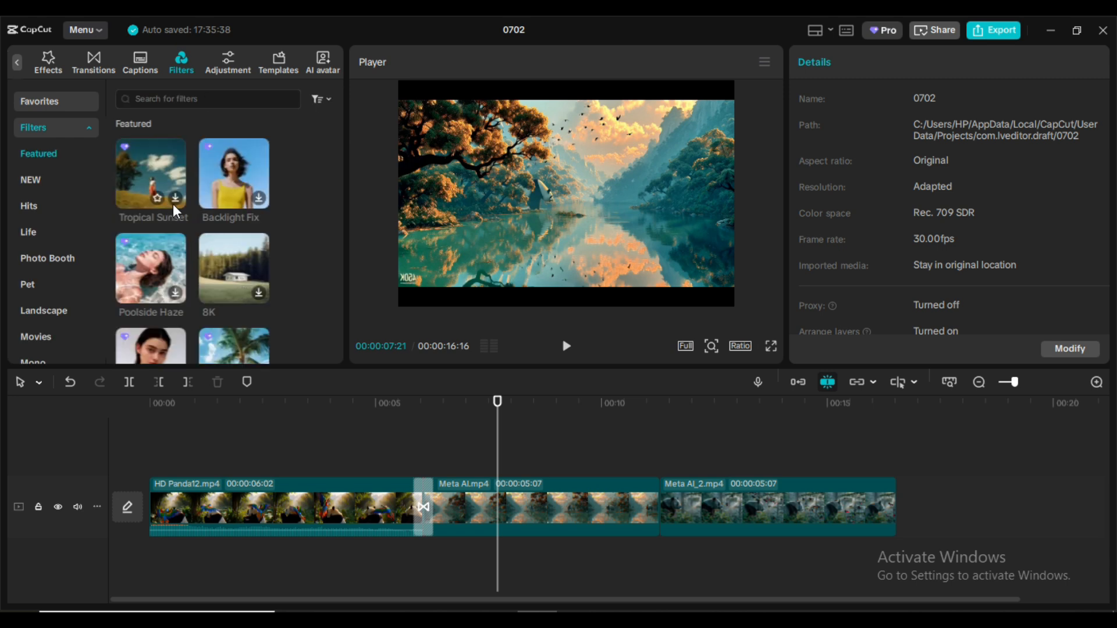
scroll(173, 204, down, 3)
click(34, 202)
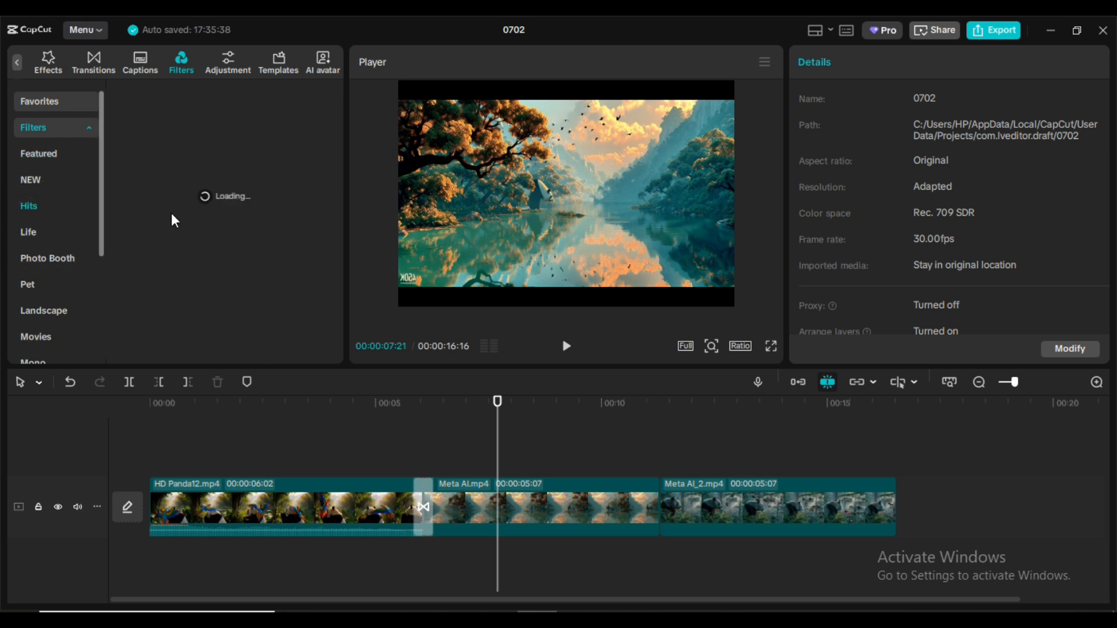
scroll(196, 229, down, 1)
scroll(197, 230, down, 3)
scroll(179, 290, down, 5)
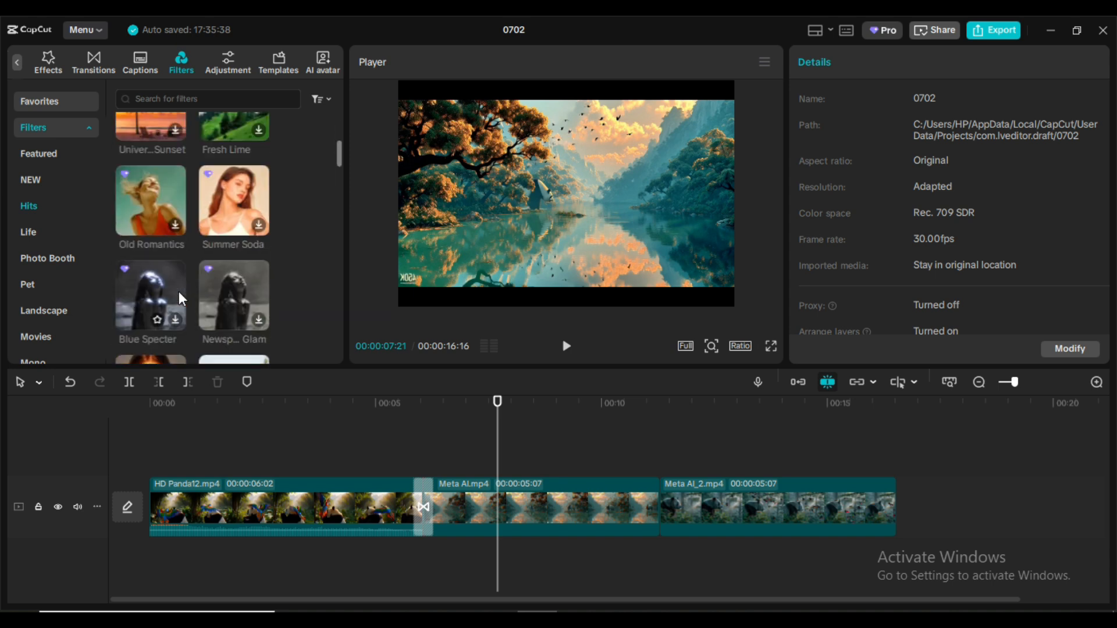
- Browse the For you and Velocity template categories
click(280, 67)
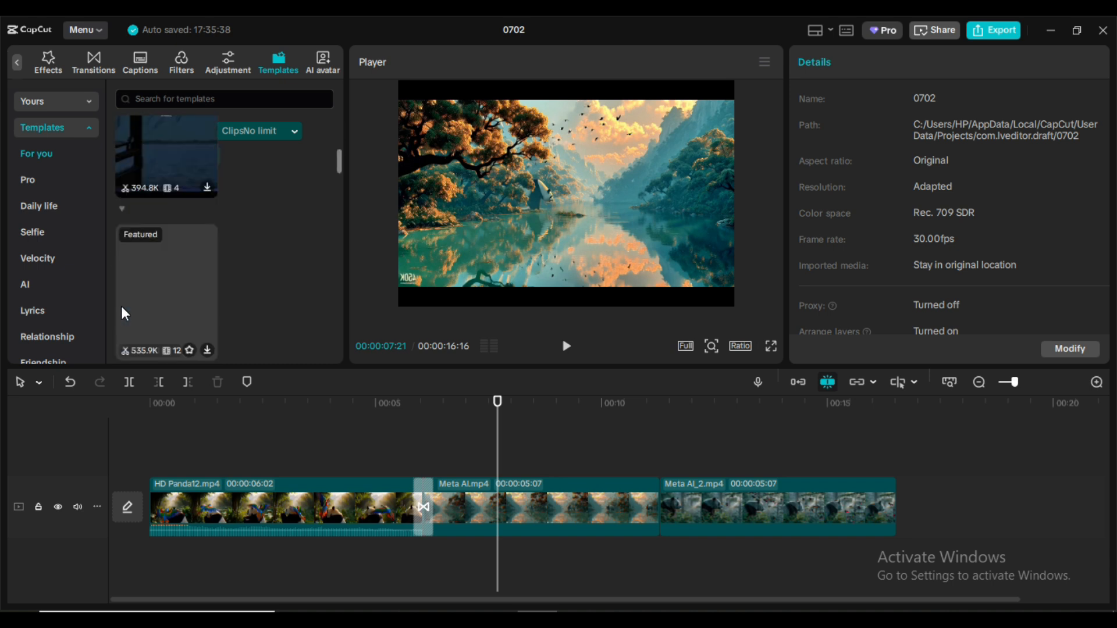
click(44, 257)
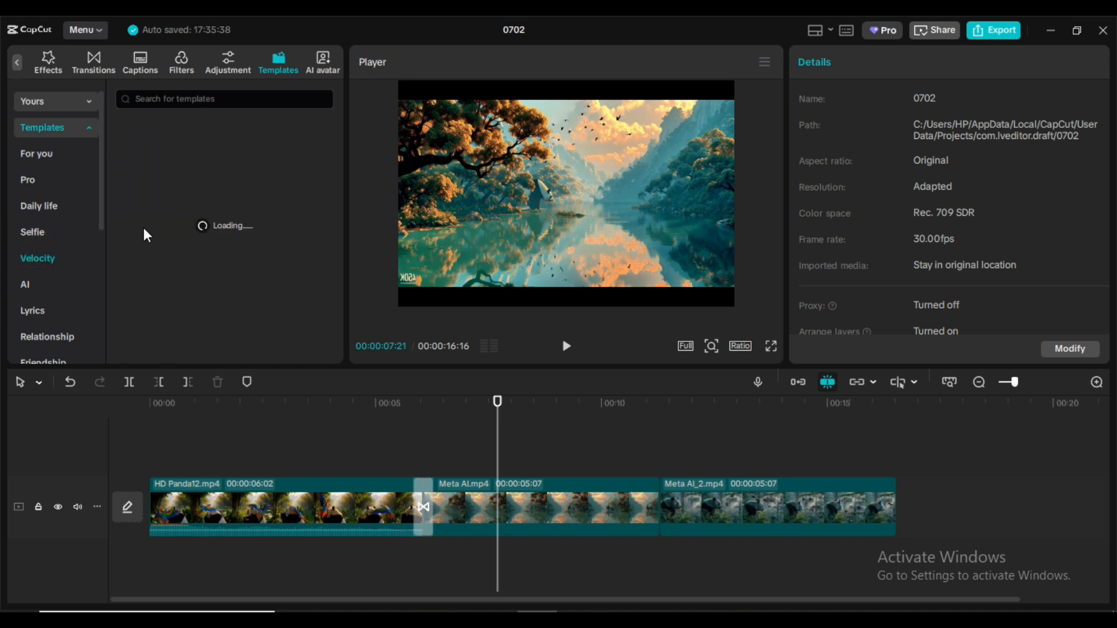
scroll(266, 212, down, 5)
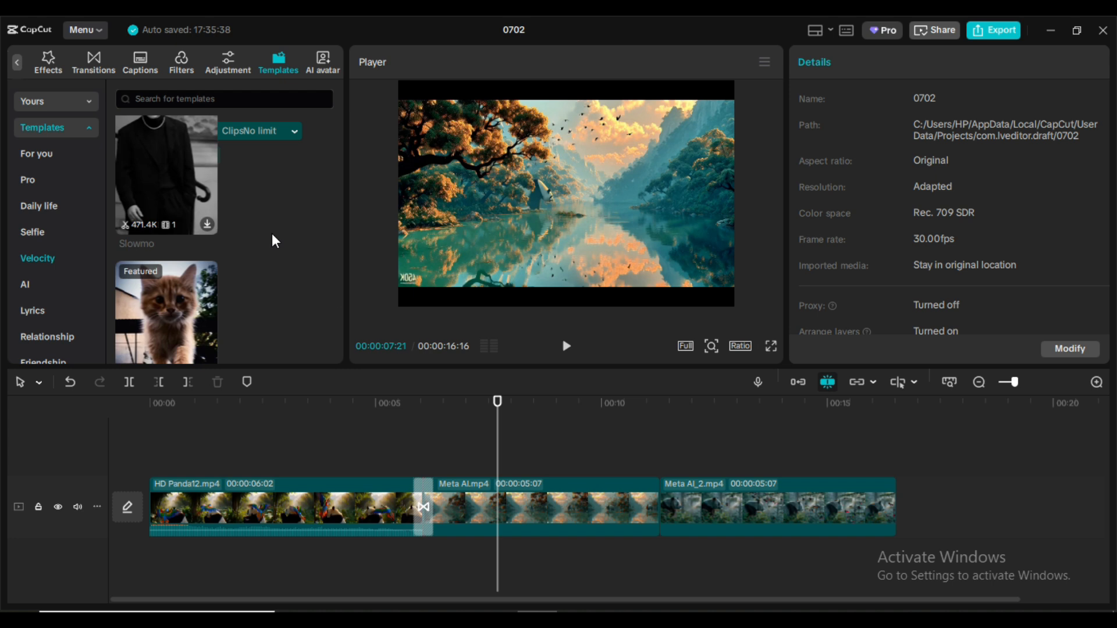
scroll(272, 236, down, 2)
scroll(273, 236, up, 4)
scroll(274, 228, up, 2)
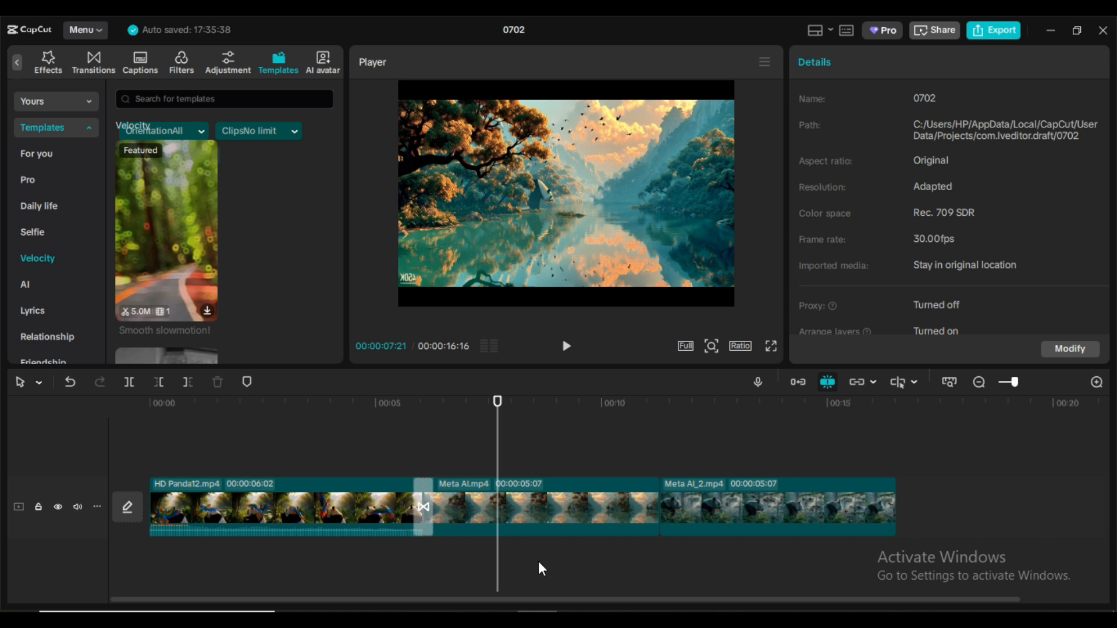
- Select the Meta AI, Meta AI_2 and HD Panda12 clips one after another to view their adjustment properties
click(549, 518)
click(780, 512)
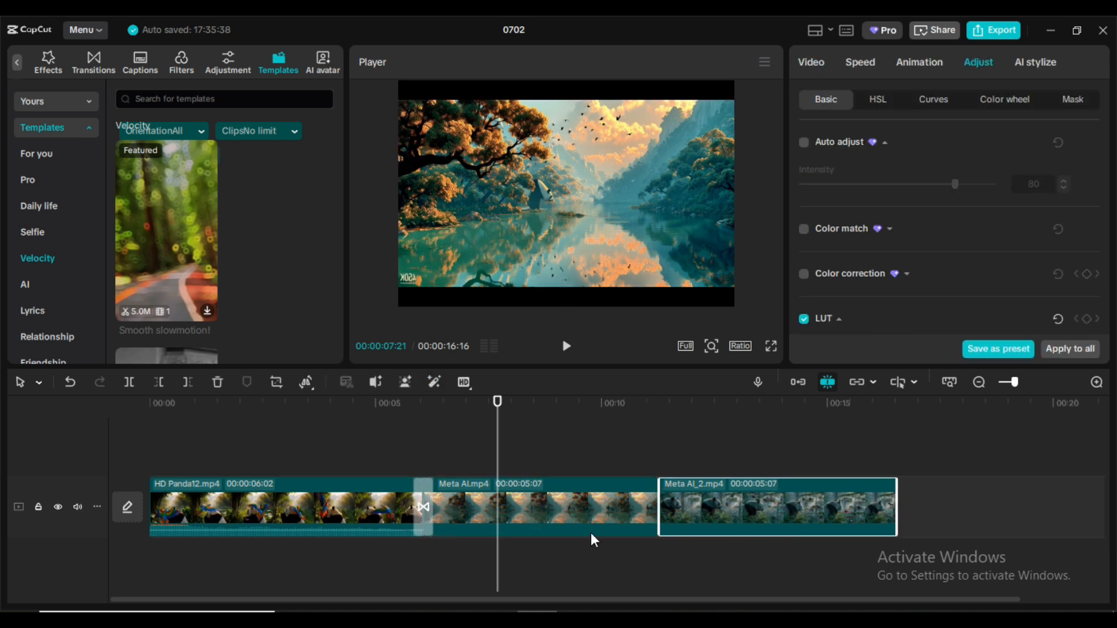
click(299, 521)
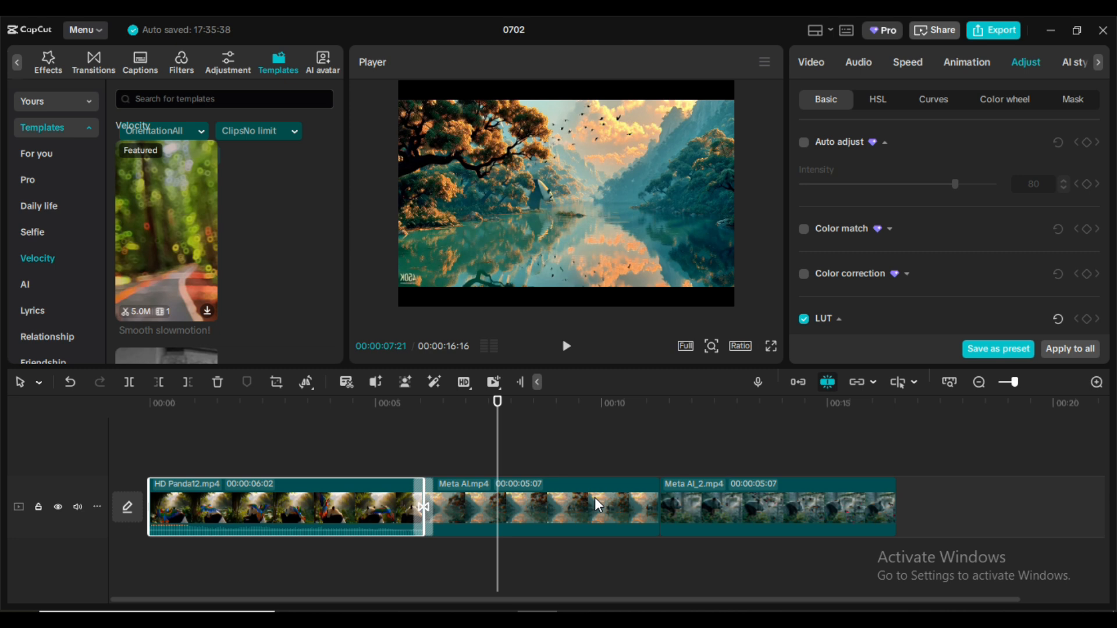
- Try to share and export the project, return to editing from the Pro offer, and select the Meta AI clip
click(933, 32)
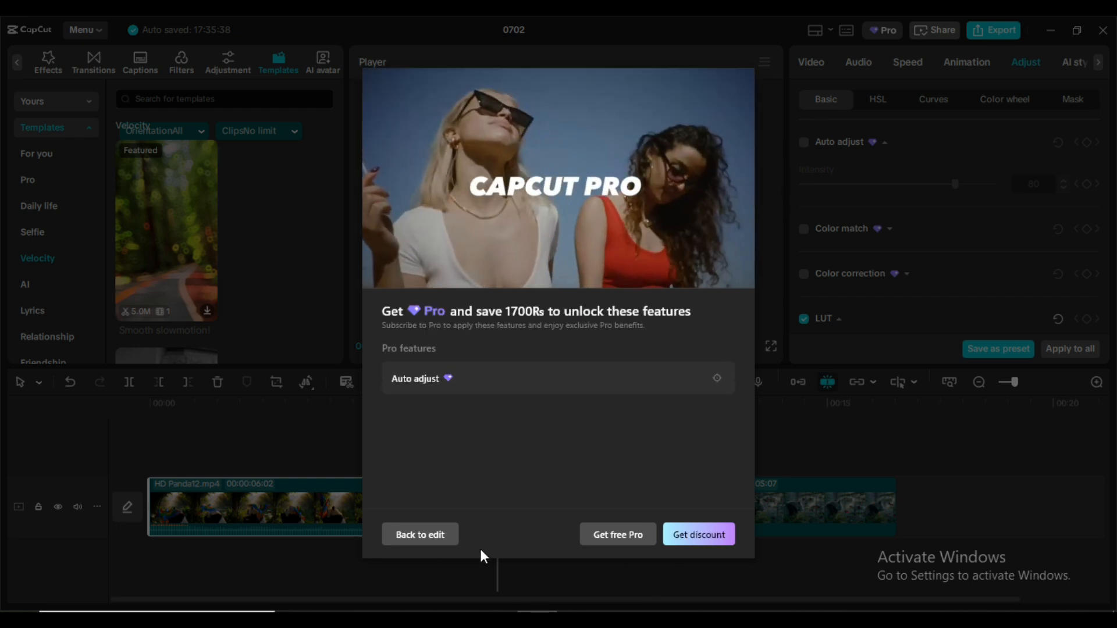
click(419, 536)
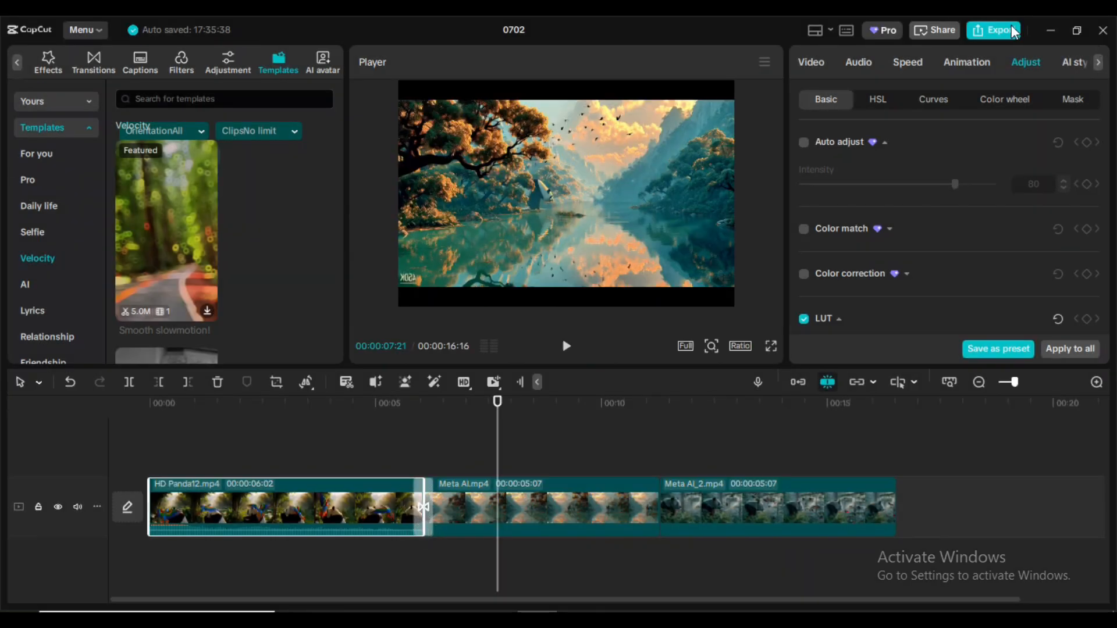
click(992, 34)
click(585, 505)
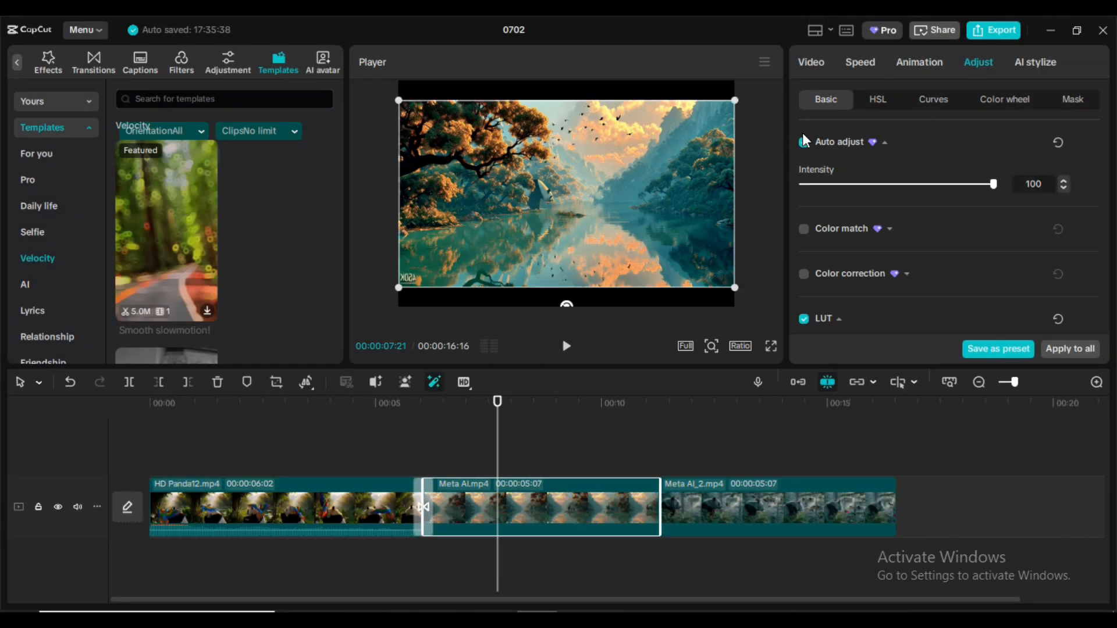
- View the workspace layout options and look through the Timeline keyboard shortcuts, including the Split mode entry
click(827, 29)
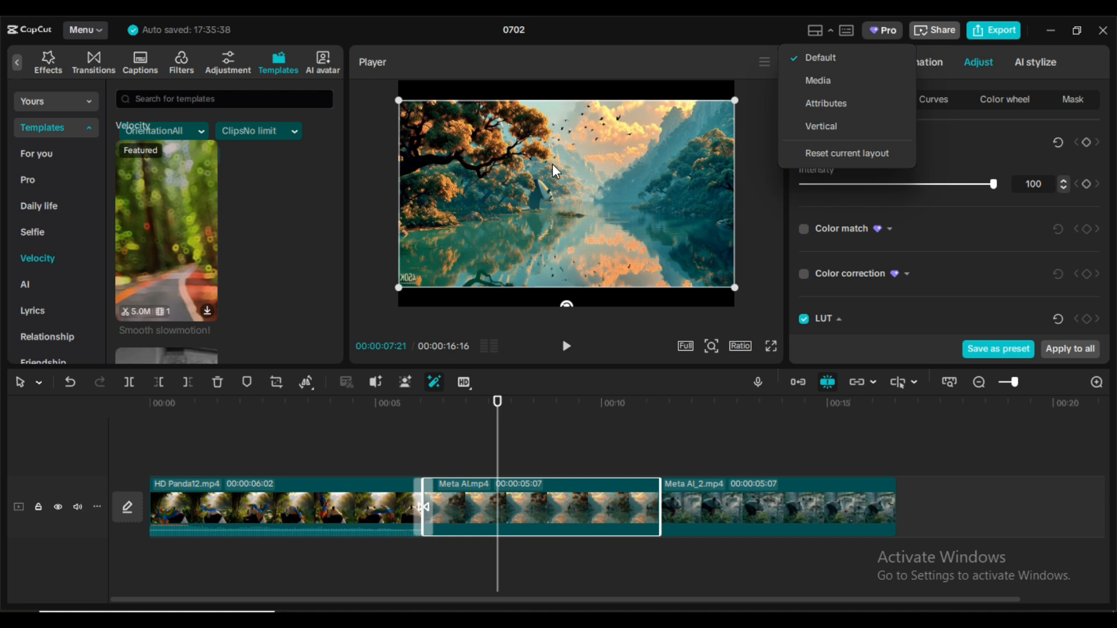
click(850, 30)
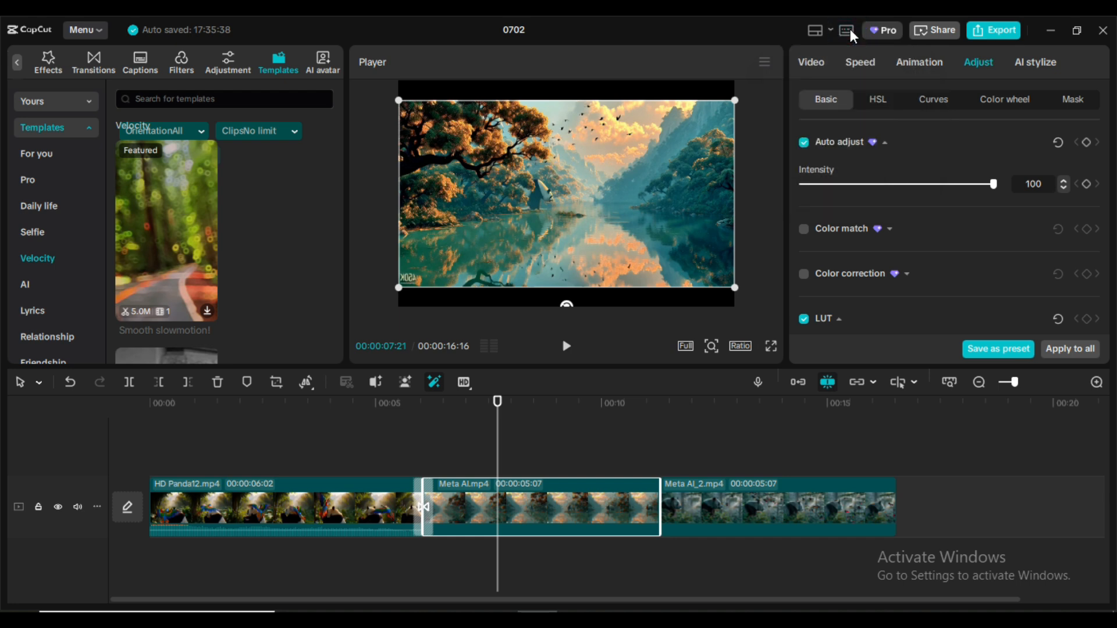
click(848, 29)
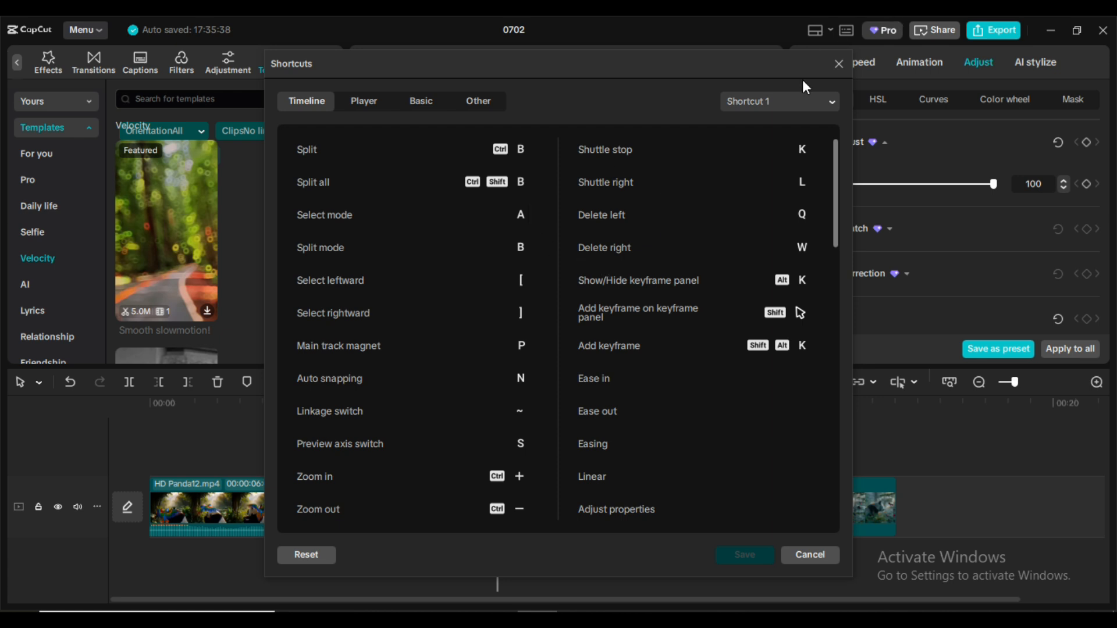
scroll(376, 257, down, 3)
scroll(388, 348, up, 2)
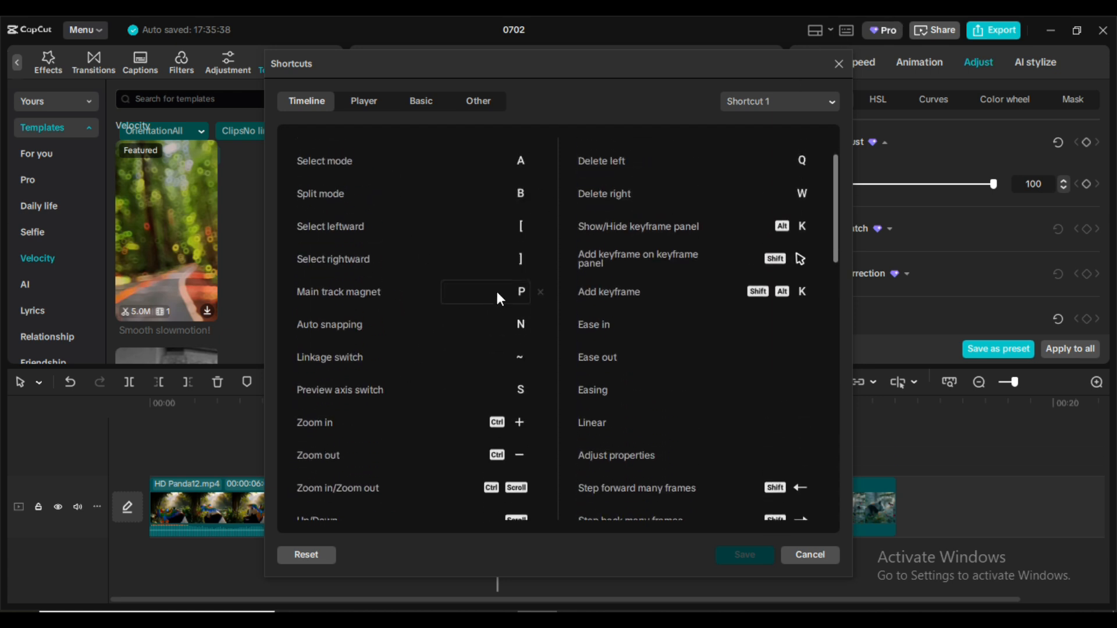
click(516, 194)
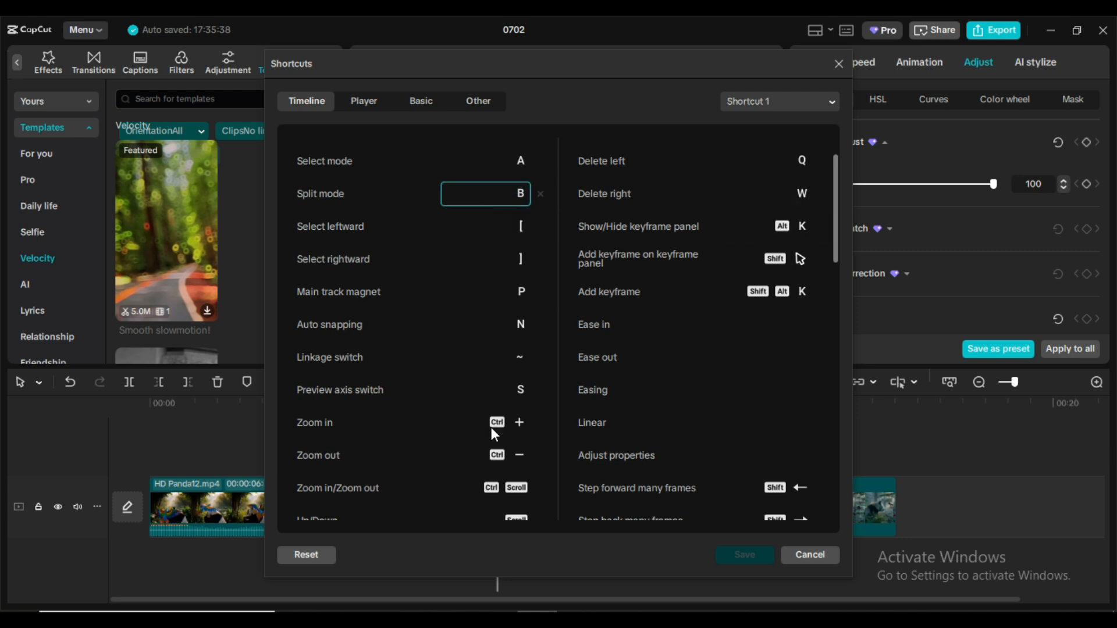
scroll(539, 299, down, 3)
- Review the Player and Basic shortcut categories and return to the Timeline shortcuts
click(365, 101)
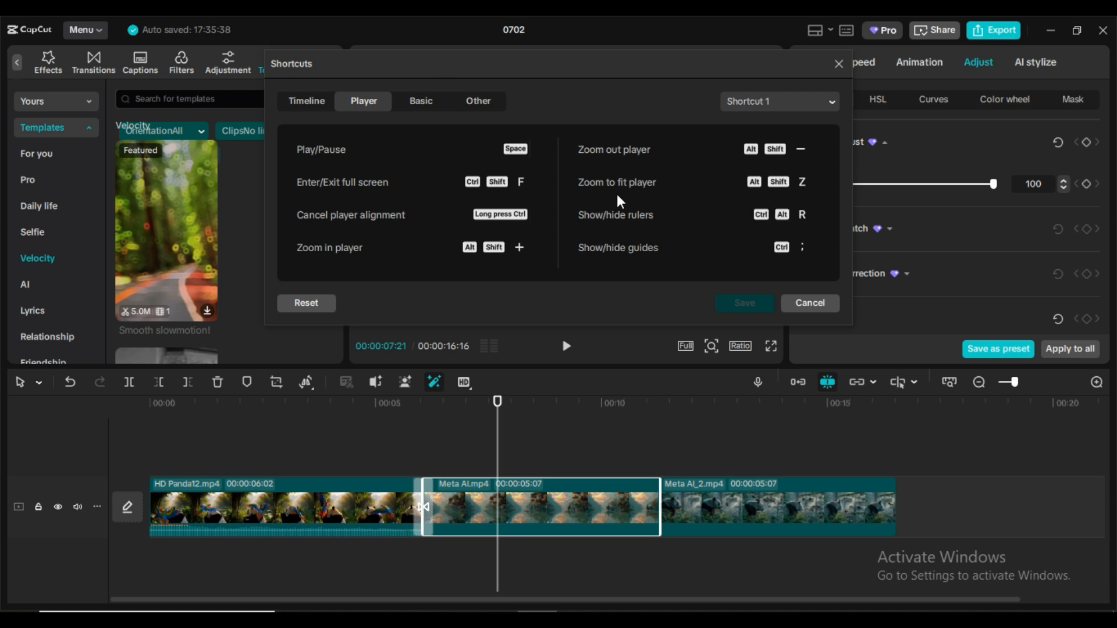
click(420, 100)
click(473, 111)
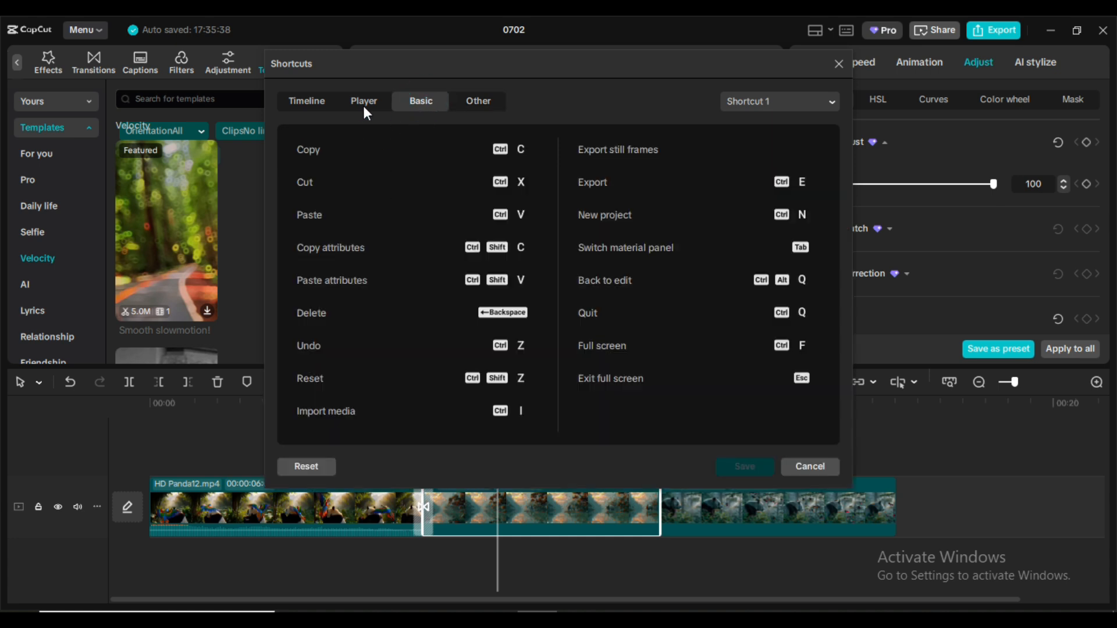
click(363, 106)
click(293, 108)
scroll(490, 267, down, 5)
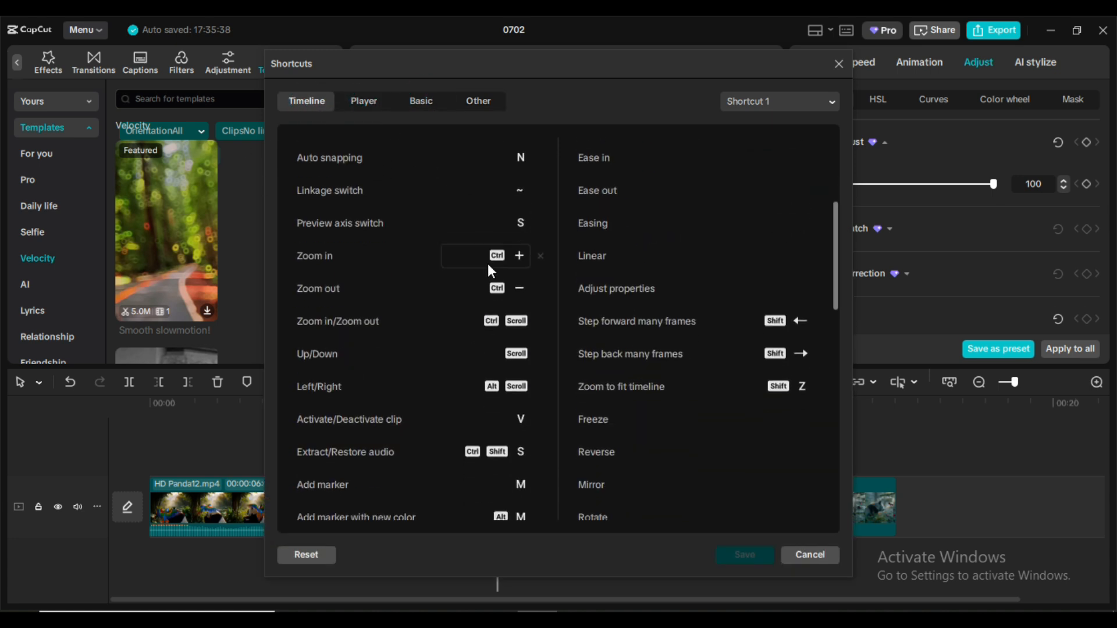
- Switch the shortcut preset to Shortcut 2, look through its Timeline shortcuts, and close the shortcuts window without saving
click(804, 106)
click(772, 166)
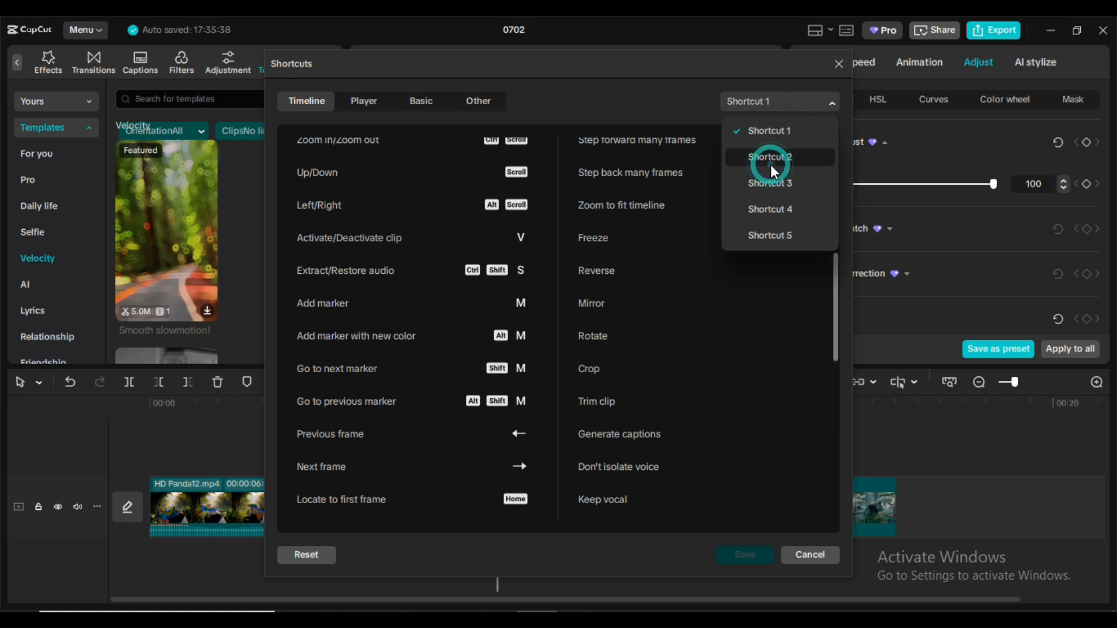
scroll(701, 381, down, 4)
scroll(554, 422, down, 9)
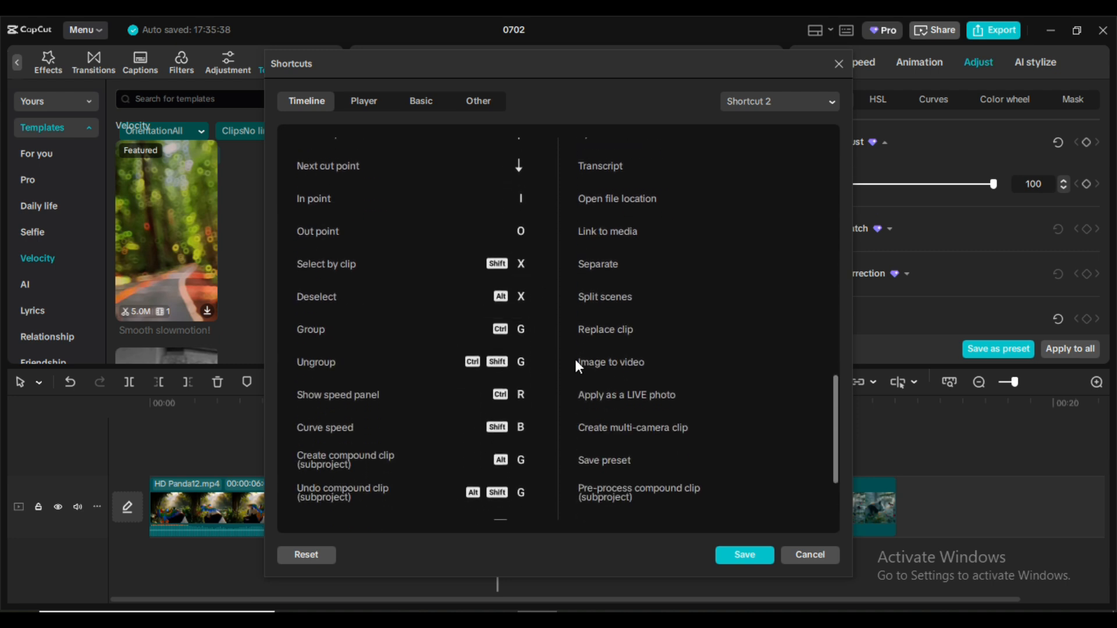
scroll(580, 364, down, 4)
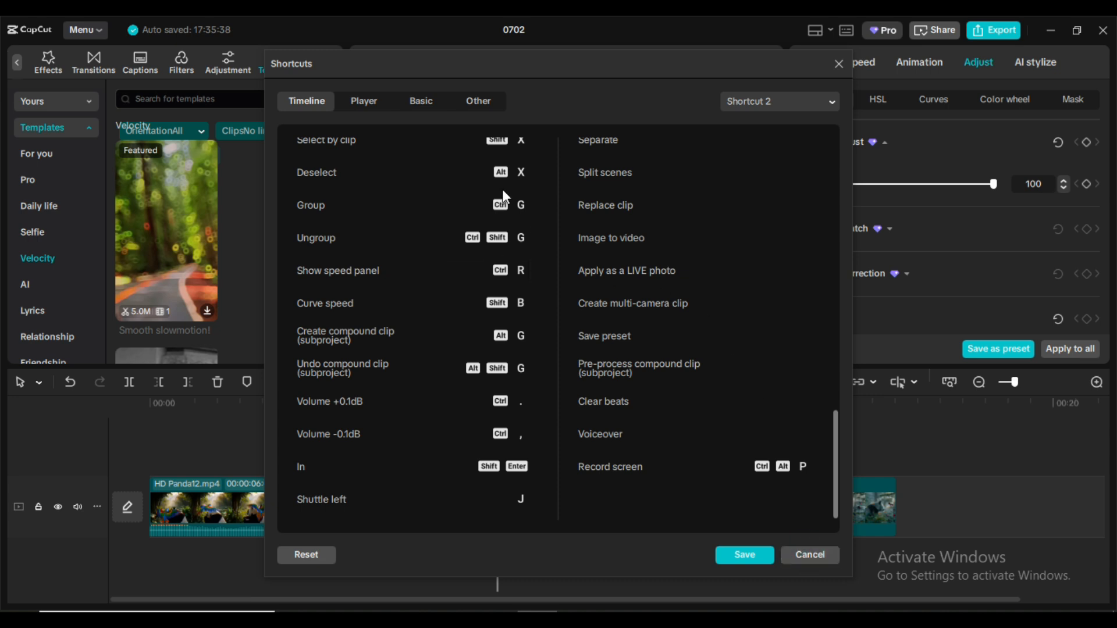
scroll(502, 196, up, 3)
click(520, 194)
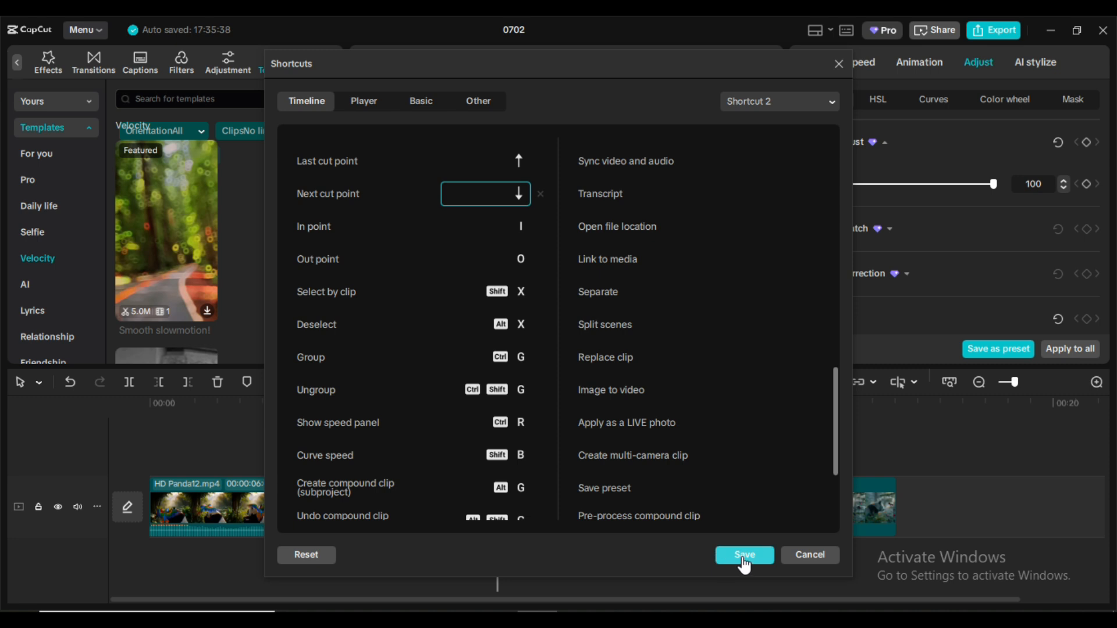
click(817, 555)
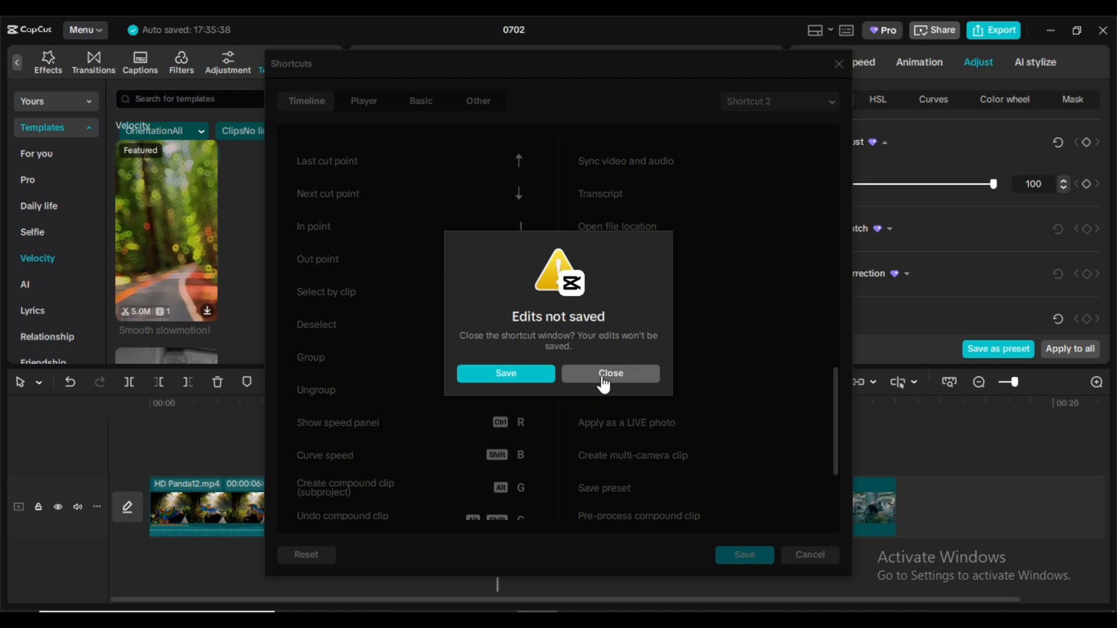
click(603, 374)
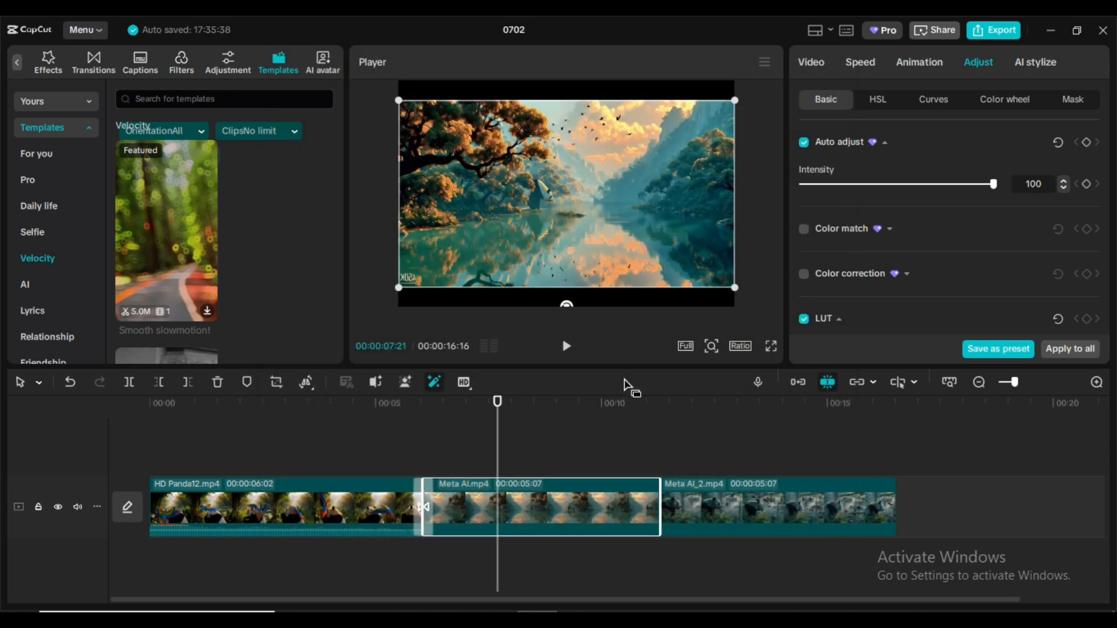